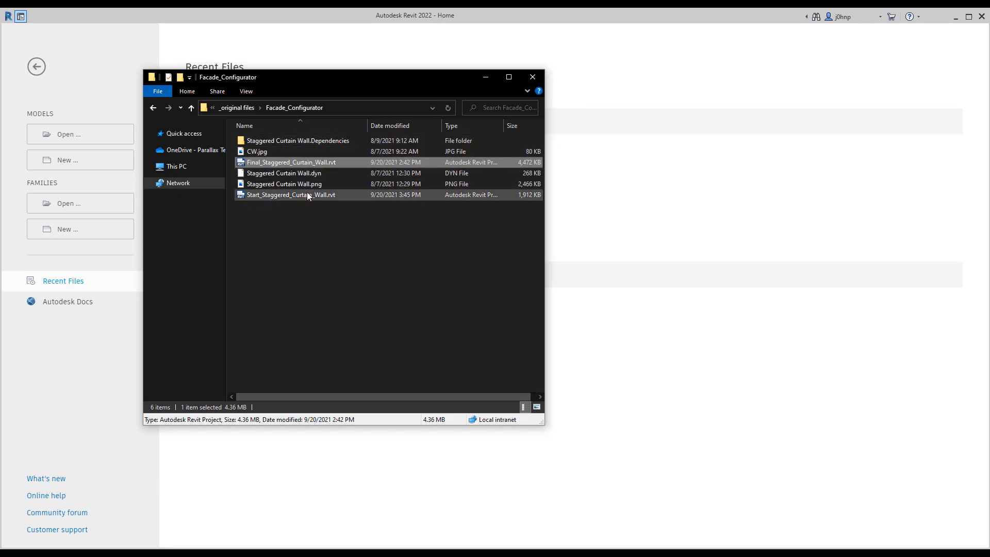
Step: Open Final_Staggered_Curtain_Wall.rvt from the Facade_Configurator folder in Revit and view the curtain wall from the front
drag(284, 161, 644, 222)
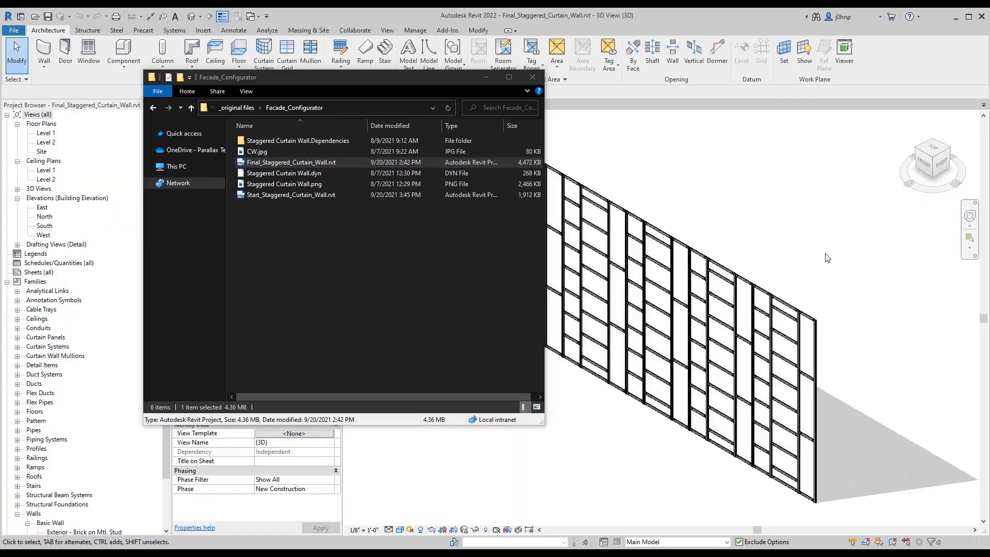
click(826, 257)
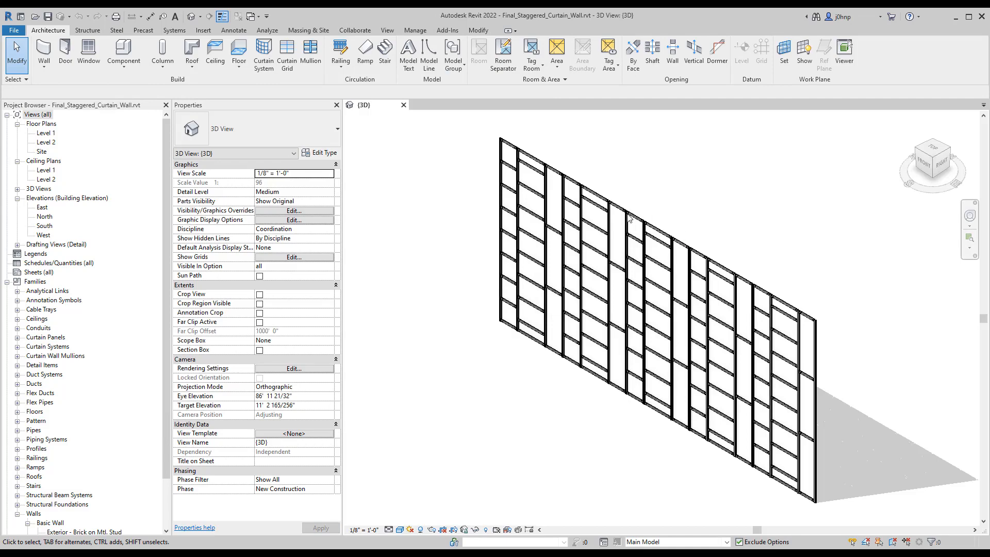
click(924, 163)
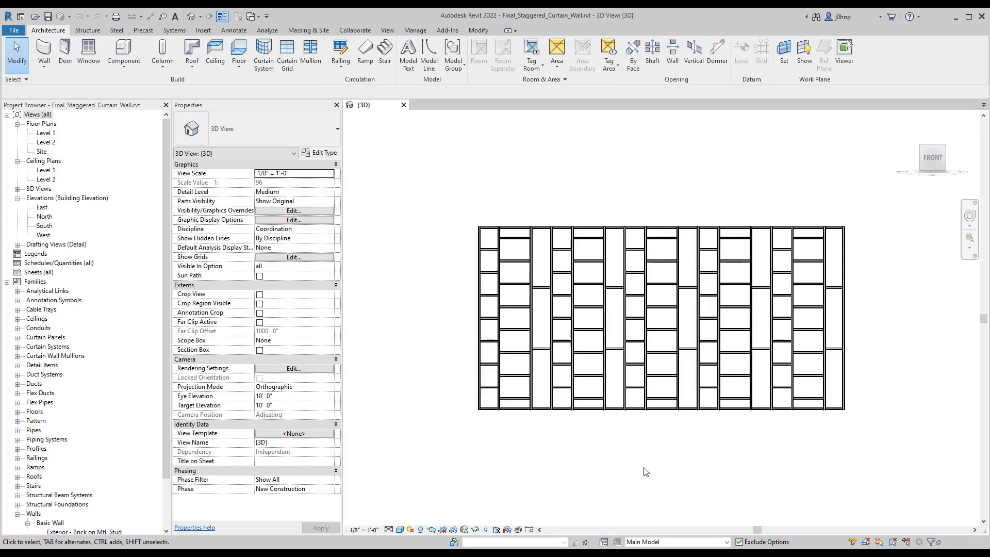
Step: Compare the Panel Facade design options by activating Option 1, Option 2 and Option 3 in turn, ending on Option 1
click(645, 542)
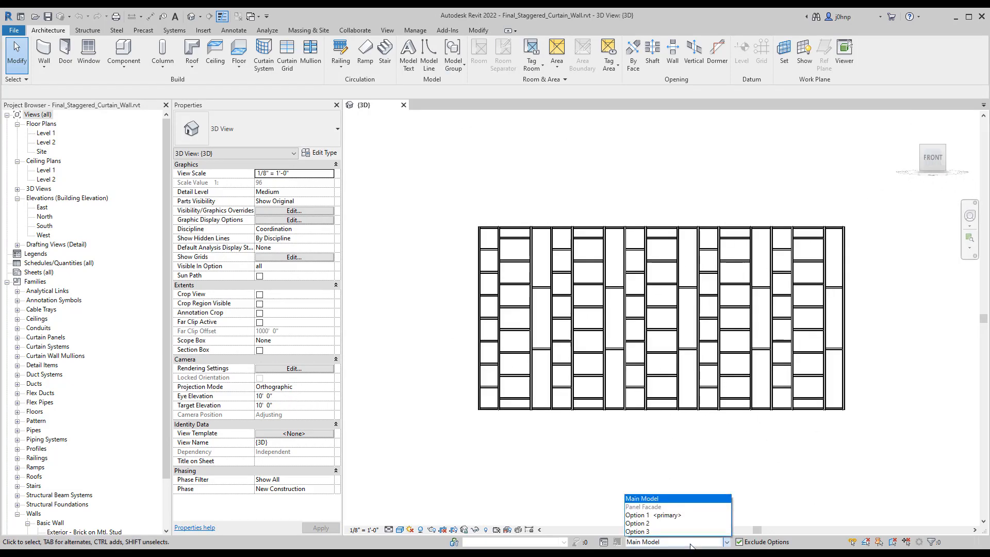
click(662, 505)
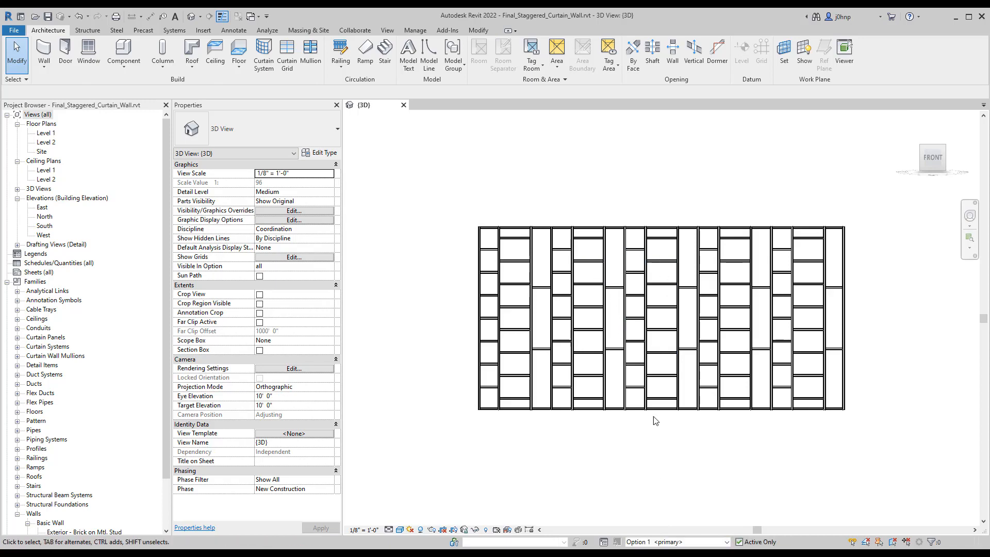
click(659, 541)
click(650, 524)
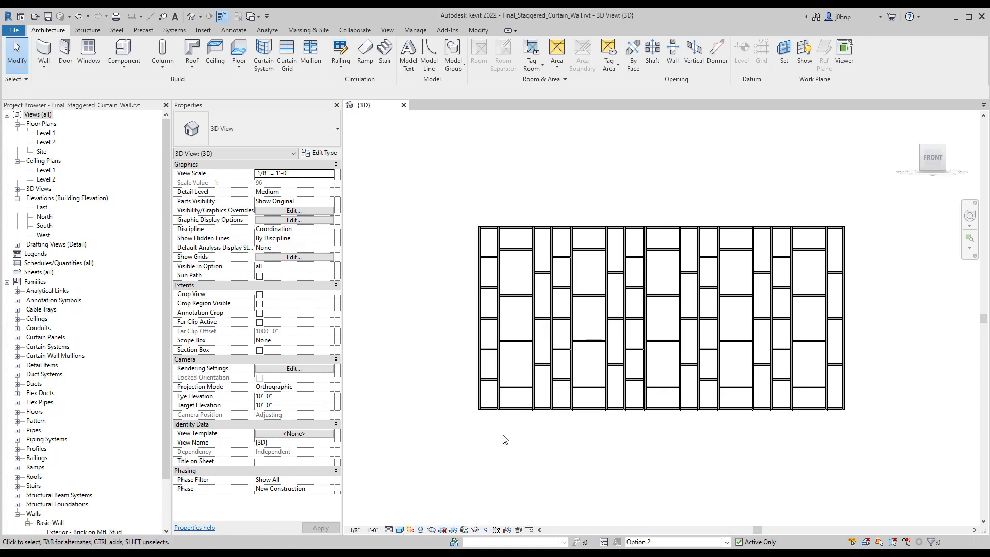
click(660, 541)
click(662, 534)
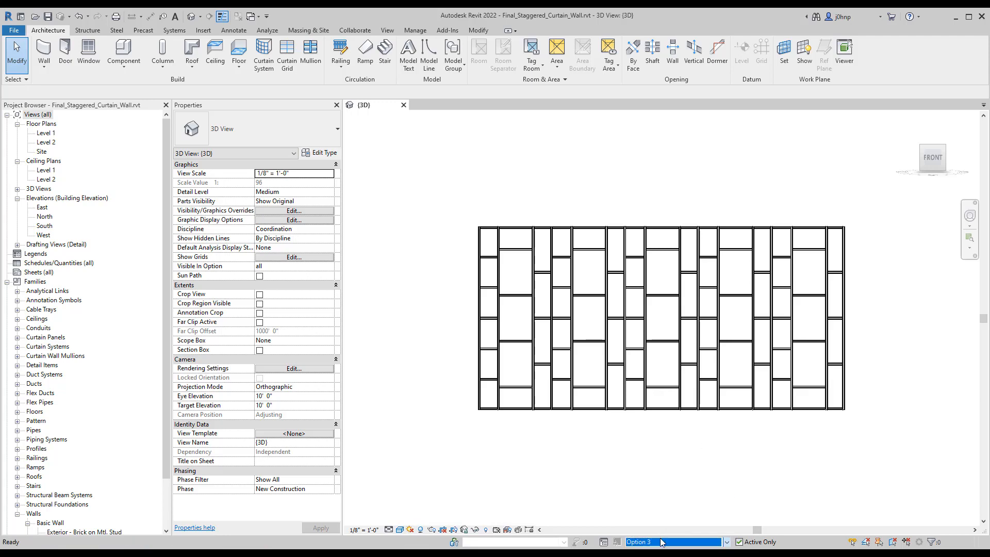
click(661, 540)
click(660, 532)
click(659, 540)
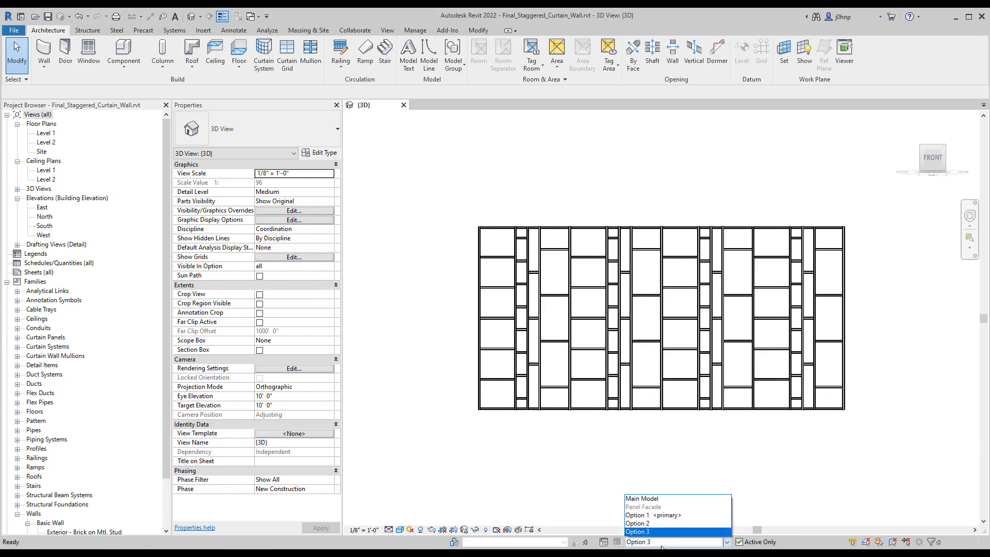
click(650, 515)
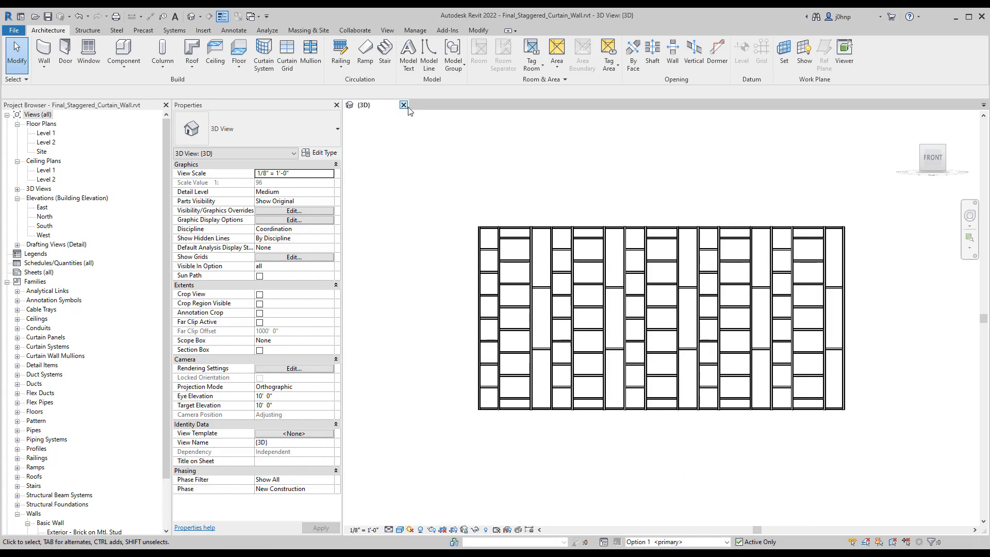
Step: Close the final project and open Start_Staggered_Curtain_Wall.rvt from the Facade_Configurator folder
click(404, 105)
click(528, 293)
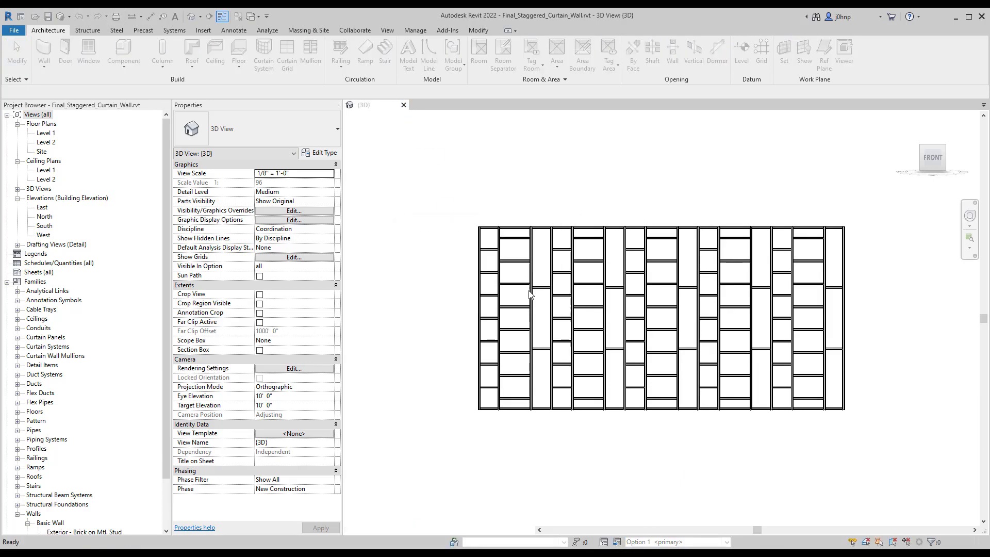
mouse_move(583, 544)
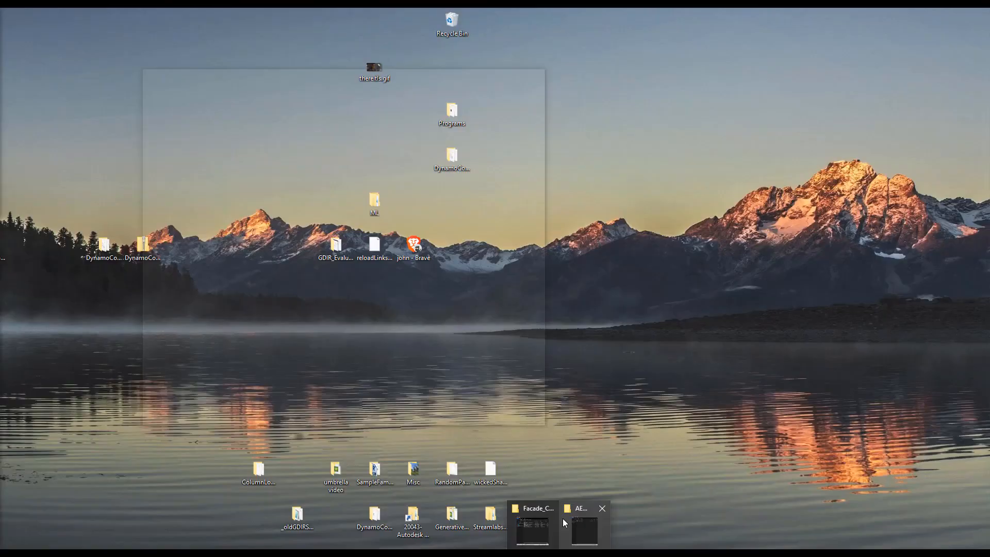
click(534, 522)
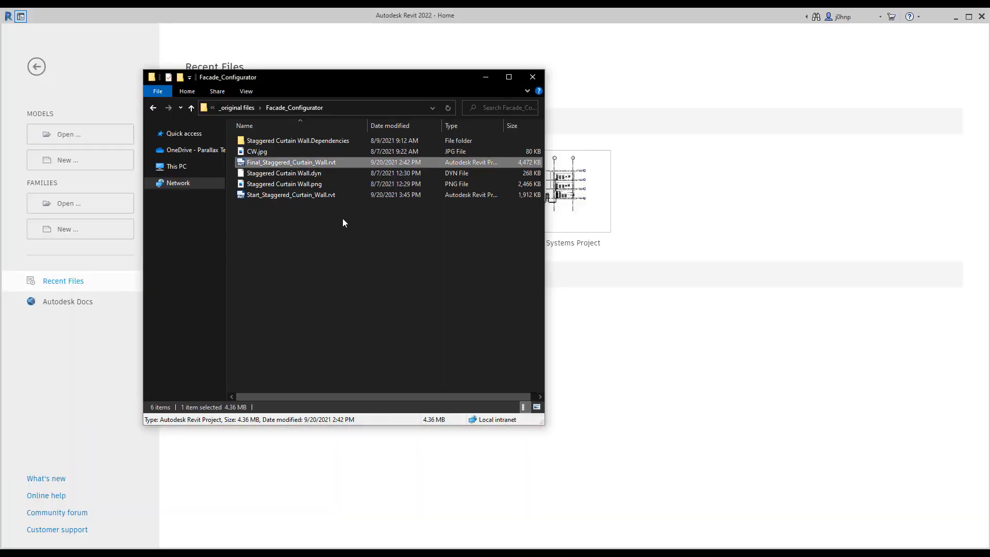
drag(281, 196, 704, 279)
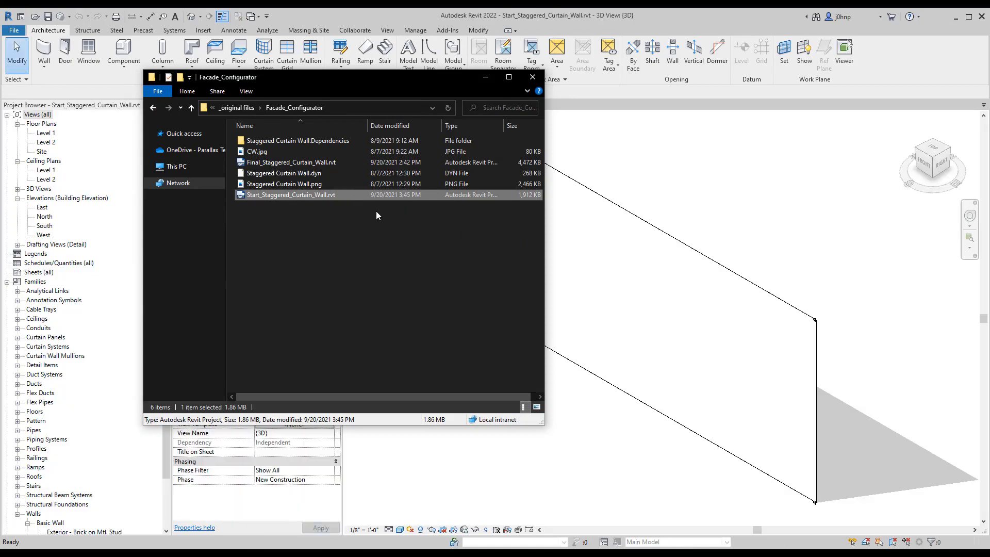
click(709, 198)
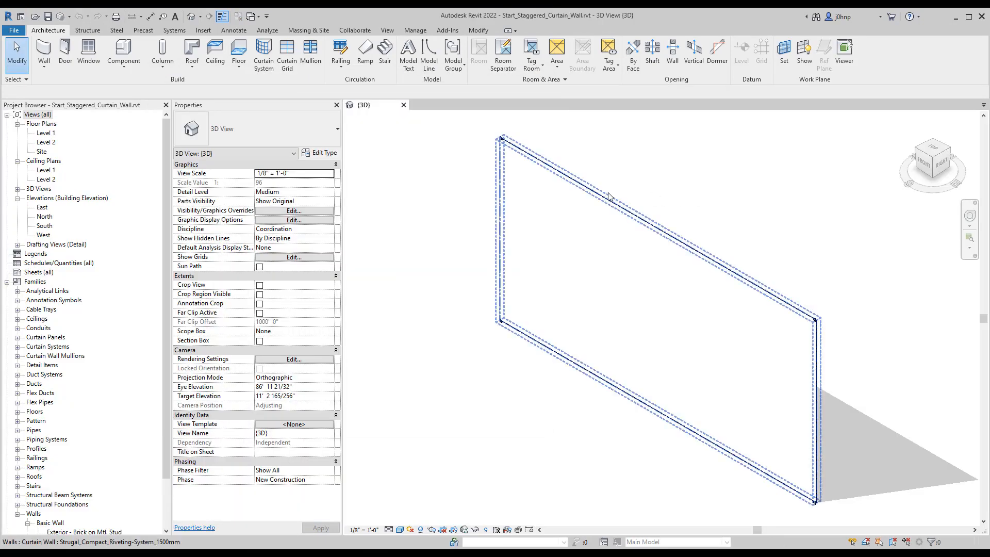
Step: Inspect the undivided curtain wall and its properties in the 3D view, leaving nothing selected
scroll(573, 137, up, 1)
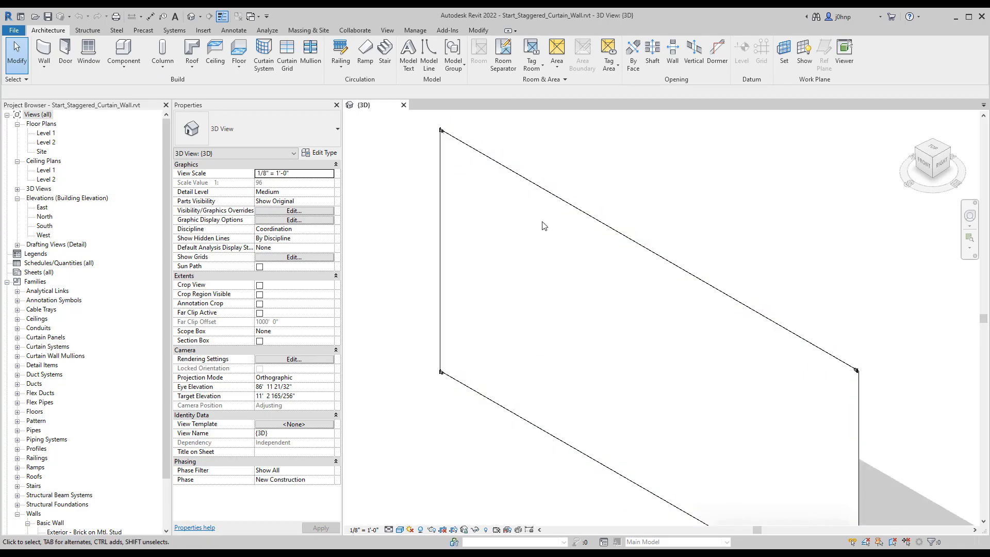
scroll(545, 226, down, 2)
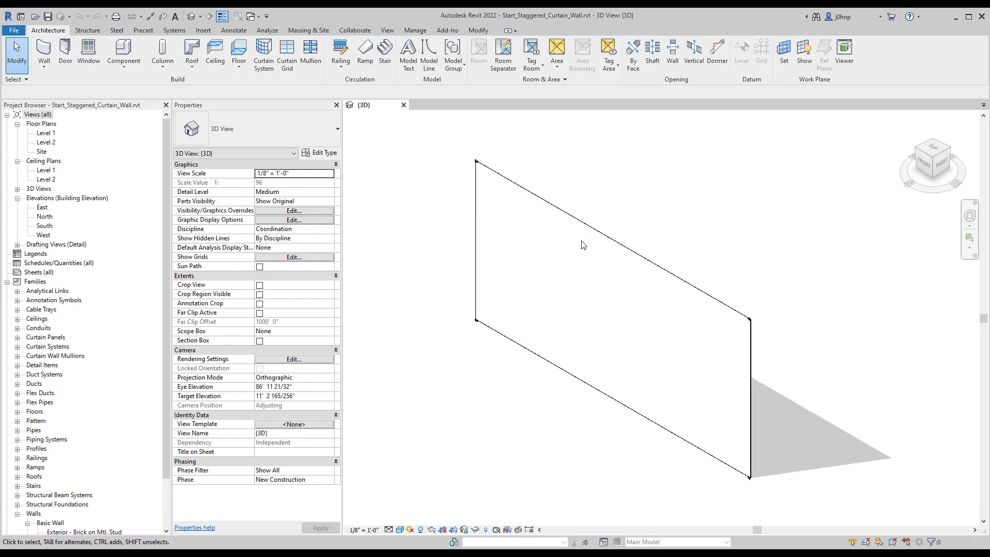
click(562, 247)
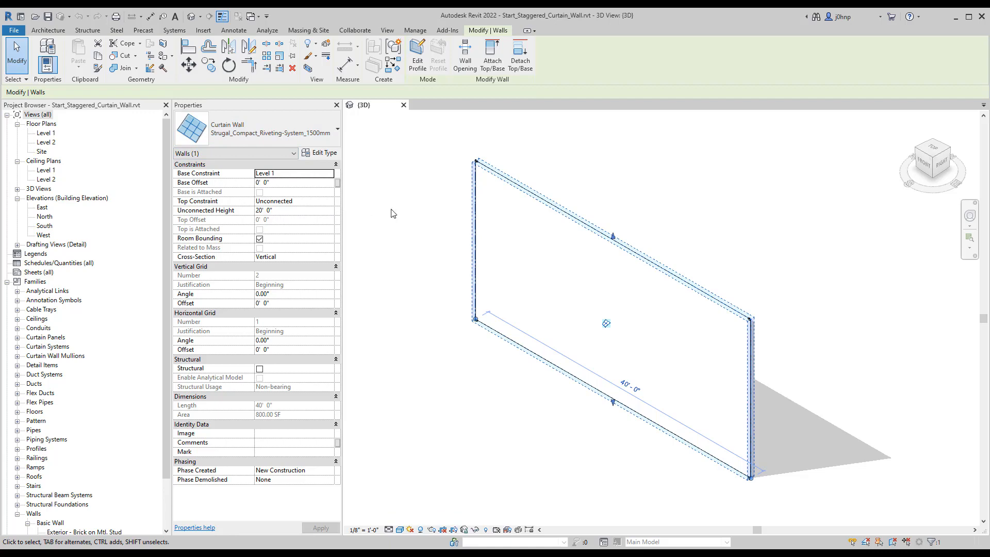
click(390, 231)
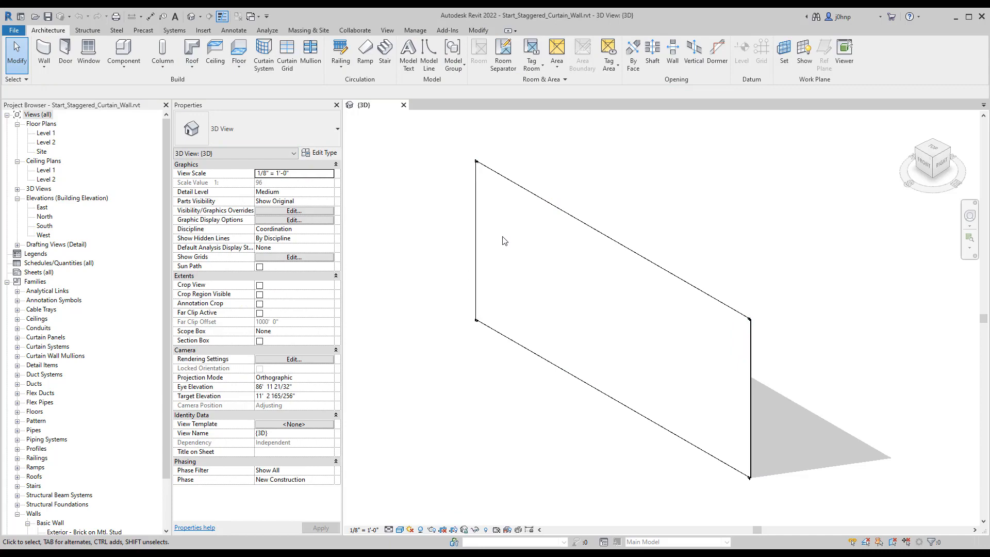
Step: Launch Dynamo from the Revit project and open the Staggered Curtain Wall.dyn graph from the Facade_Configurator folder
click(428, 30)
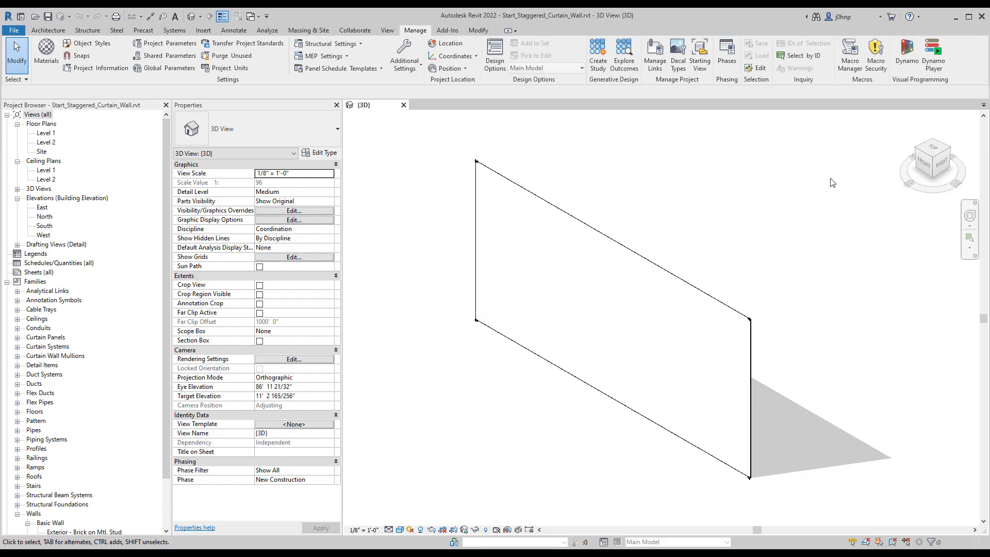
click(906, 54)
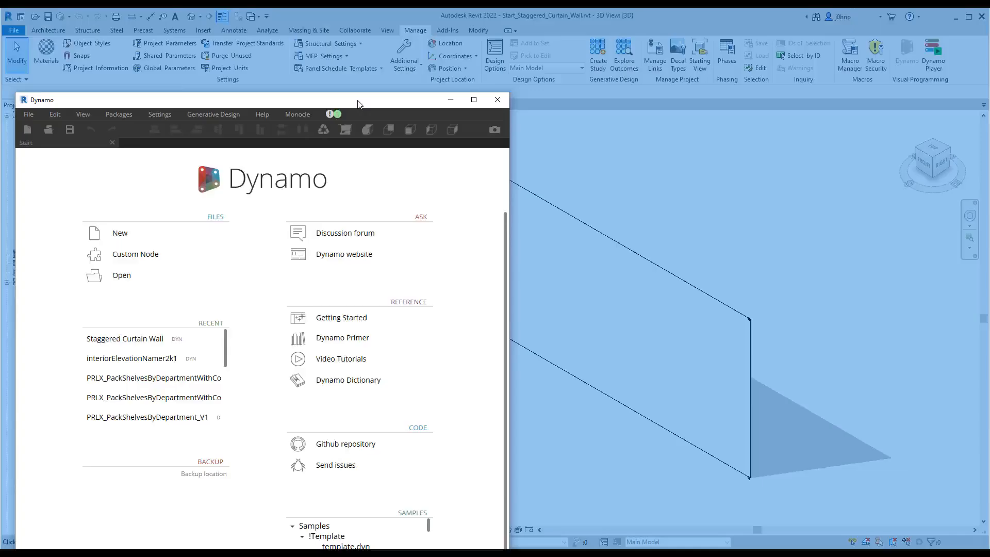
double_click(359, 104)
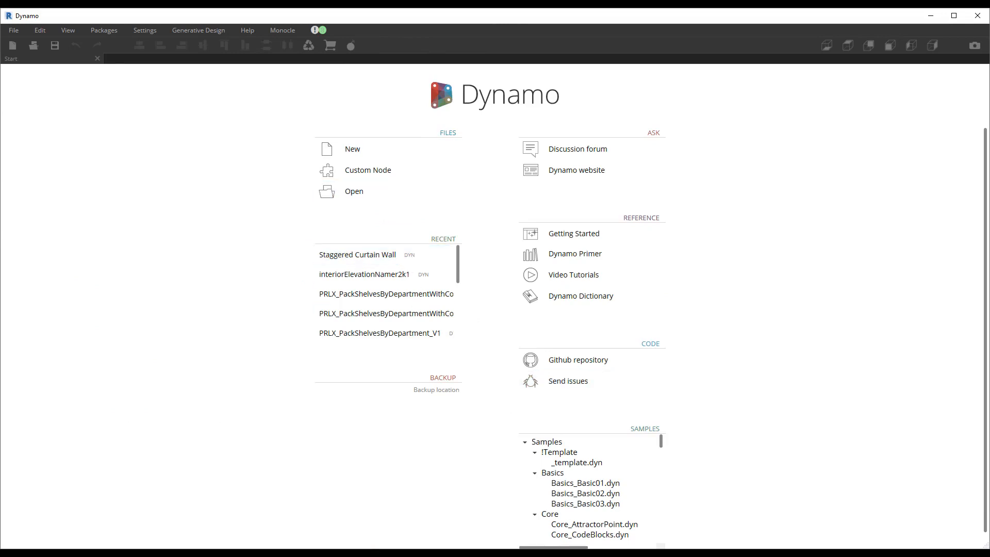
click(558, 553)
click(532, 527)
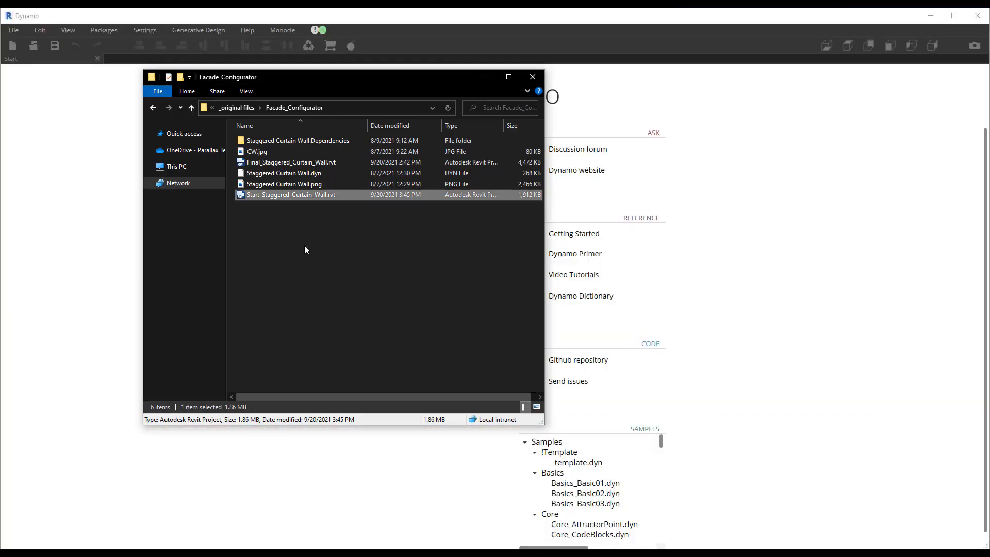
click(301, 173)
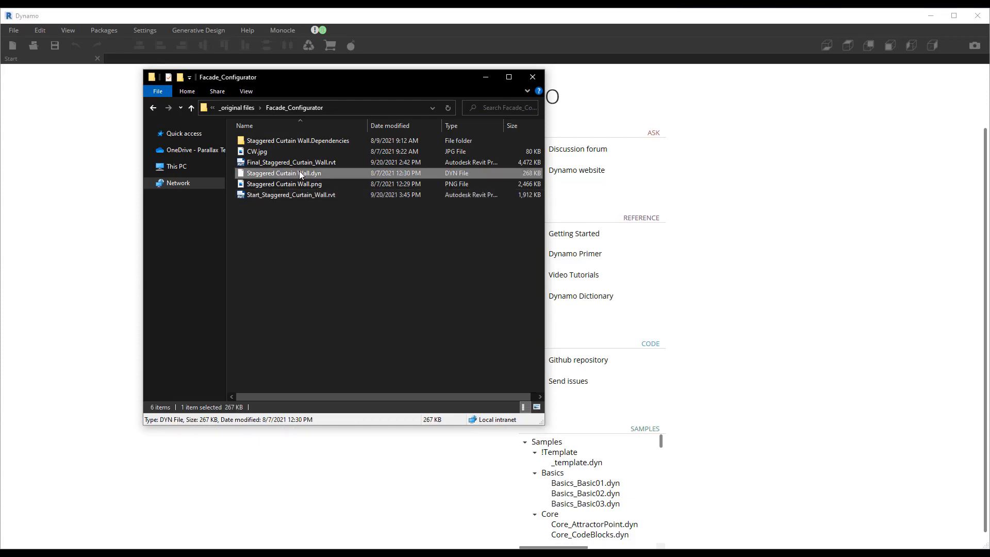
drag(300, 173, 111, 227)
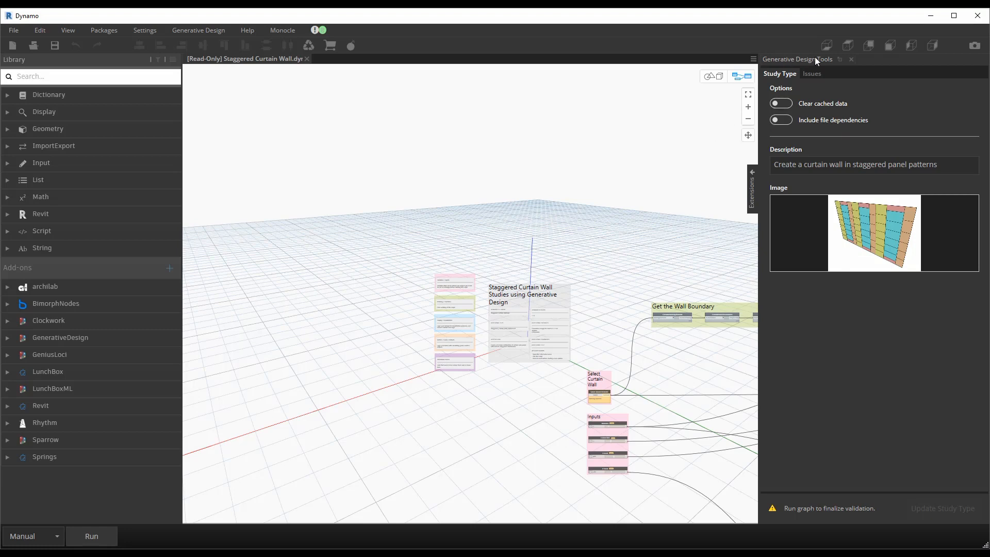
Step: Run the graph and examine its Select Curtain Wall and Inputs groups
middle_drag(632, 265, 435, 170)
click(91, 536)
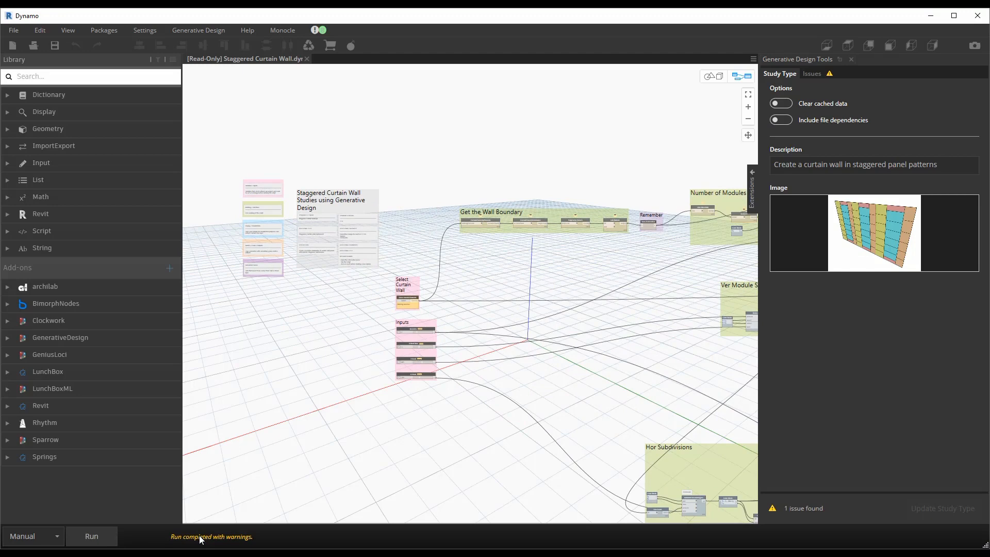
scroll(427, 304, up, 5)
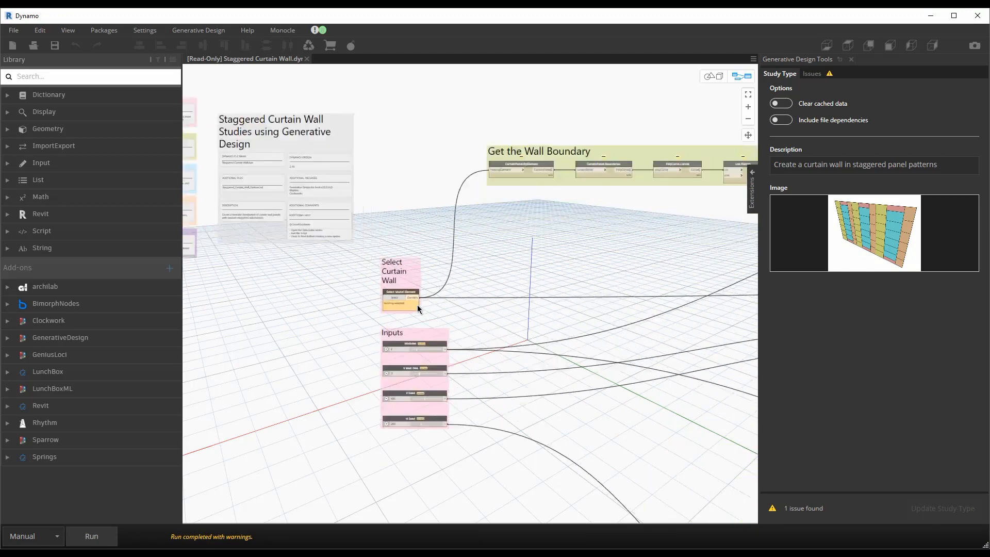
middle_drag(416, 304, 410, 203)
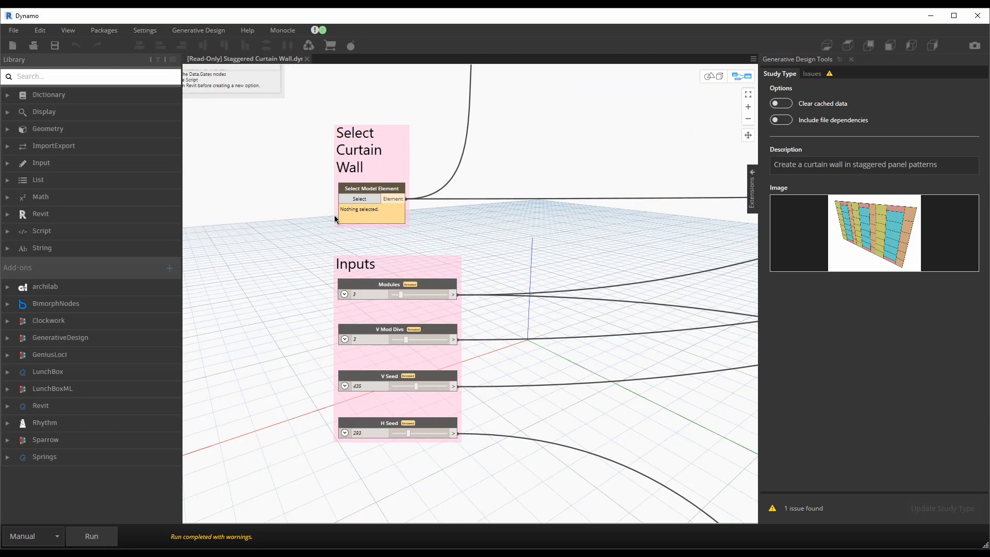
Step: Assign the Revit curtain wall to the Select Model Element node, narrowing the Dynamo window for the pick and widening it again
mouse_move(346, 217)
drag(986, 61, 599, 127)
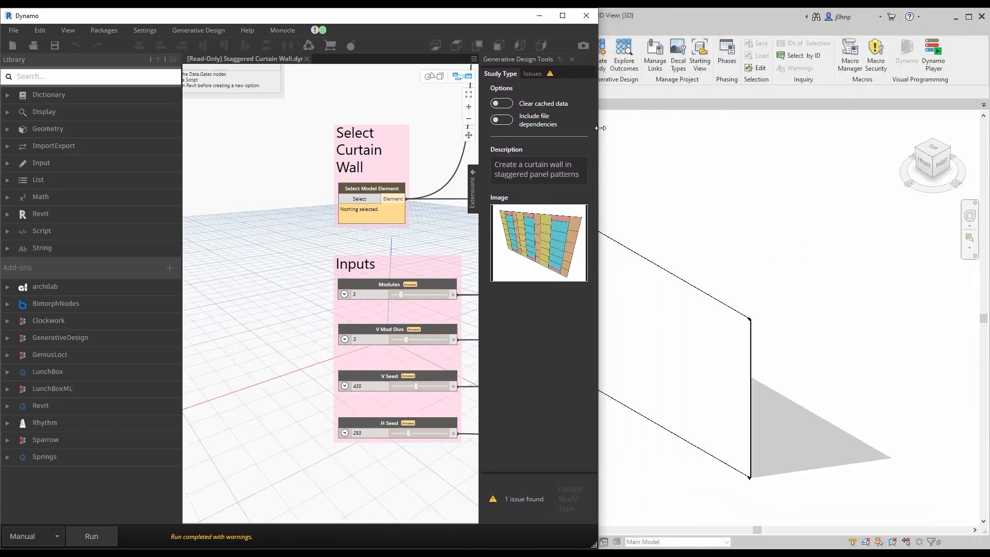
middle_drag(642, 172, 751, 179)
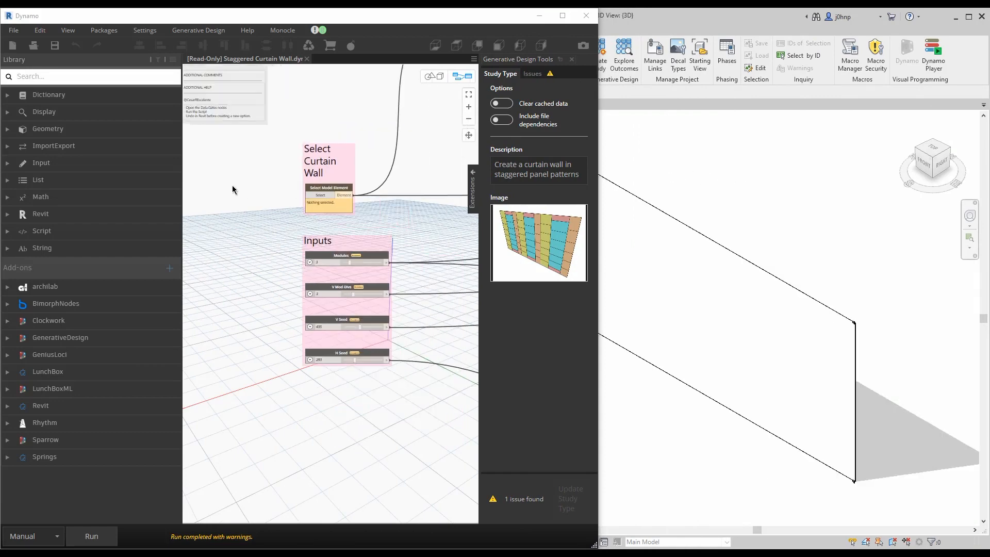
scroll(230, 191, down, 3)
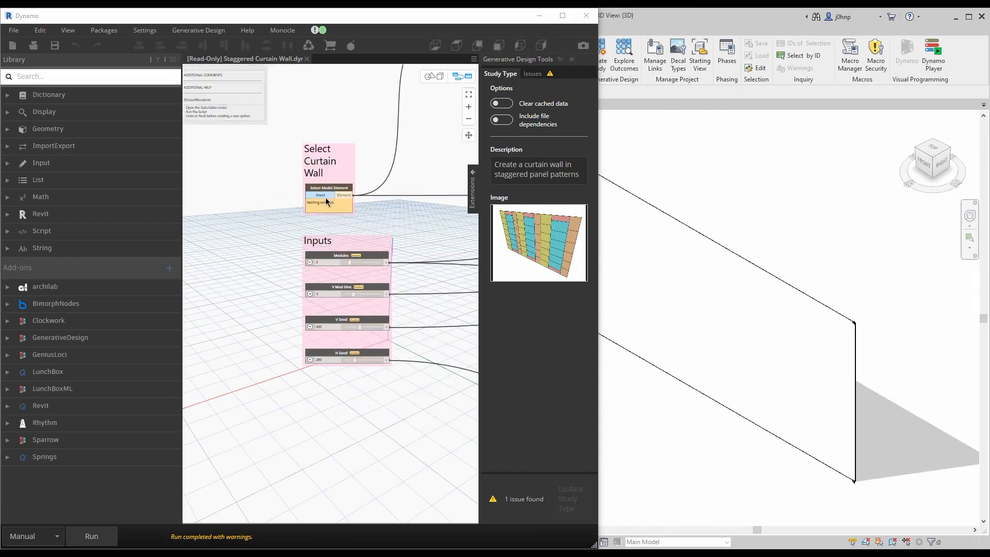
click(665, 238)
drag(598, 194, 988, 199)
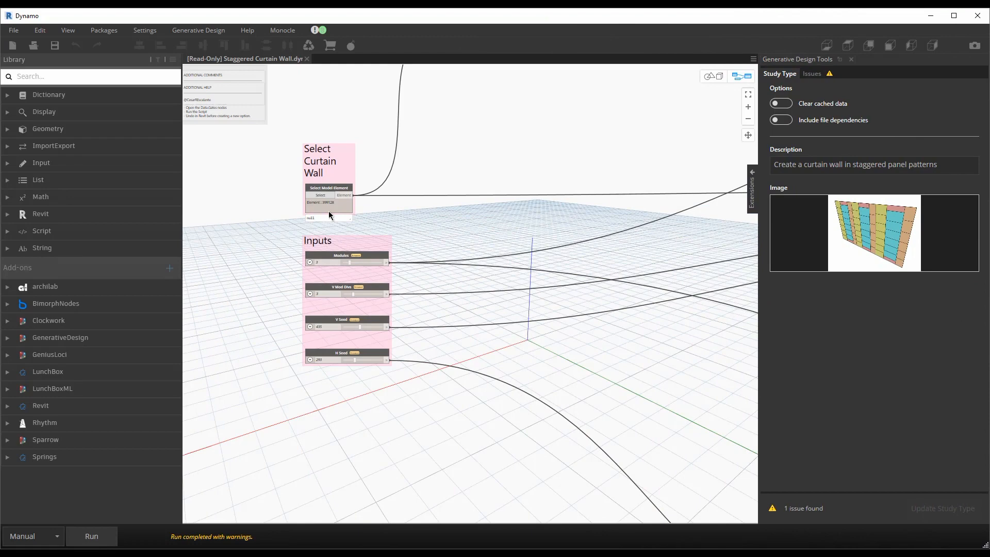
Step: Run the graph for the selected wall, check the whole coloured panel preview in 3D, and return to the node graph
click(92, 539)
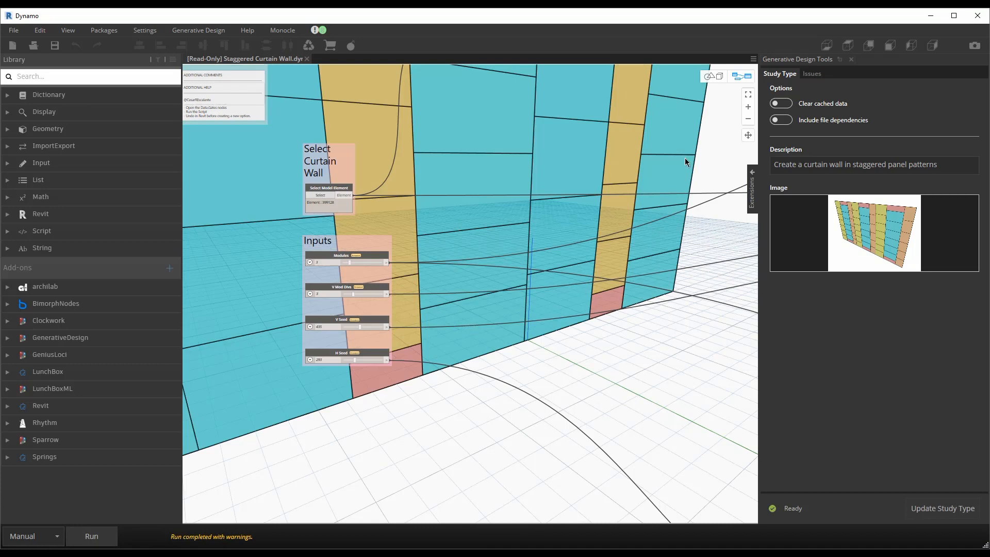
click(713, 76)
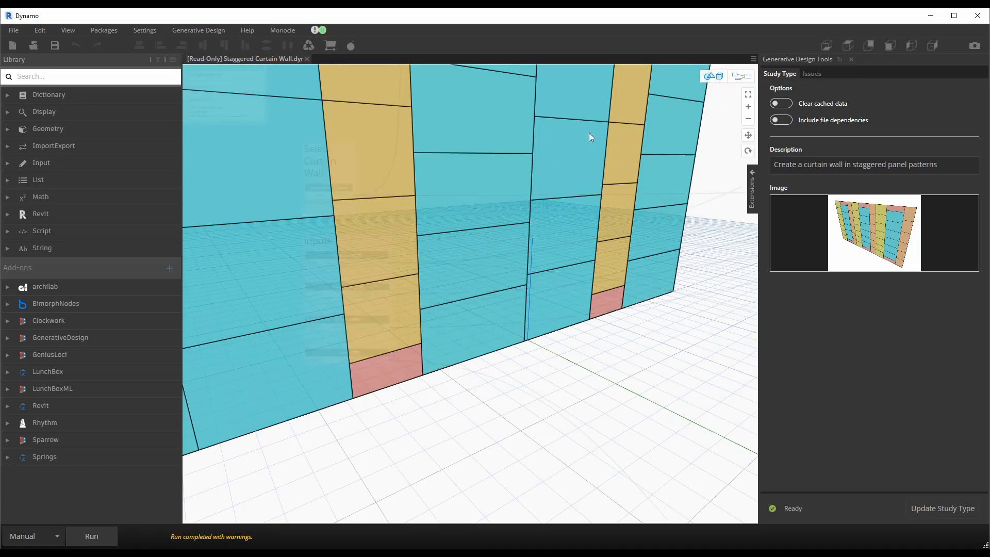
scroll(542, 171, down, 6)
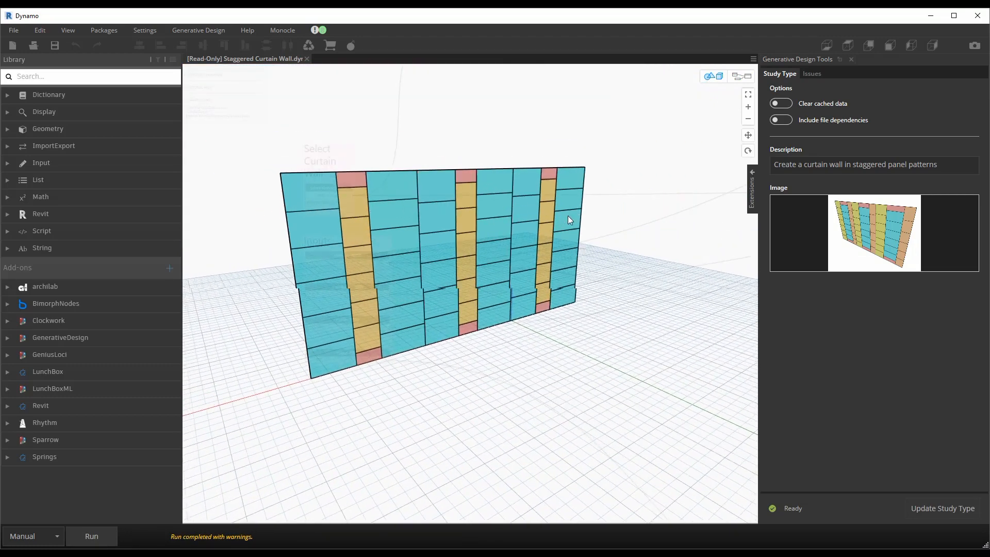
click(741, 76)
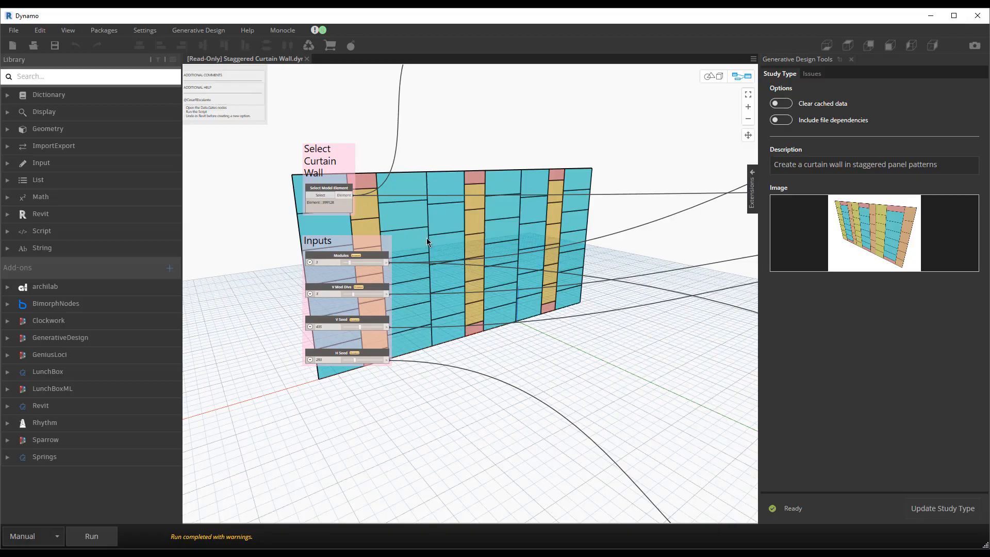
Step: Set the Modules slider to 4 and run the graph to regenerate the panel preview
middle_drag(332, 306, 304, 287)
scroll(282, 296, up, 2)
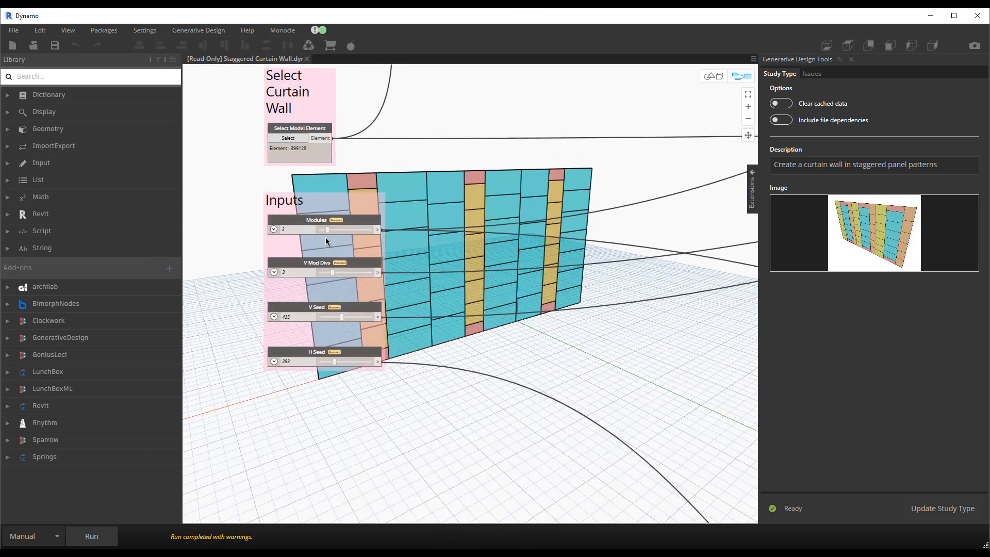
drag(328, 230, 335, 230)
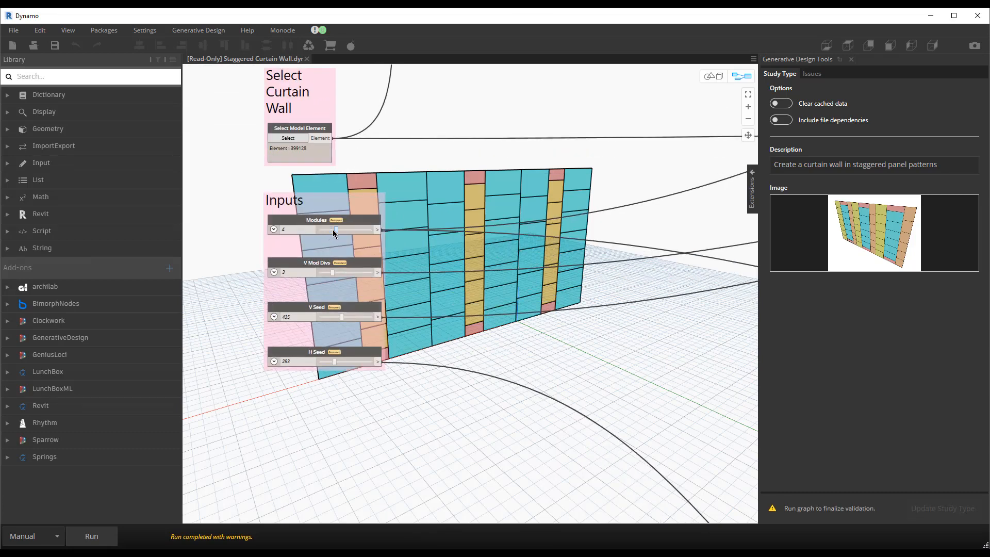
click(87, 533)
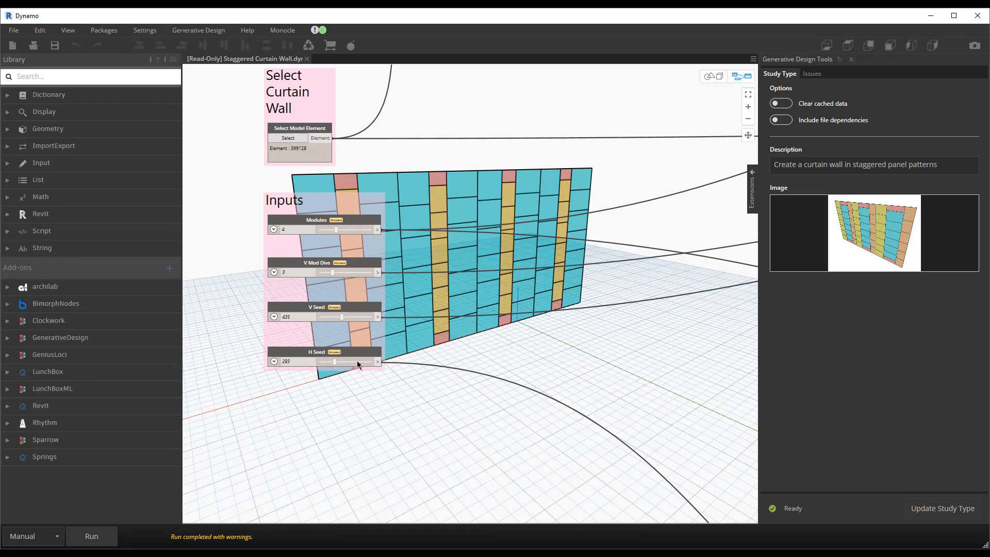
Step: Check whether the Modules slider node is flagged as a study input, leaving its settings as they are
middle_drag(447, 412, 468, 384)
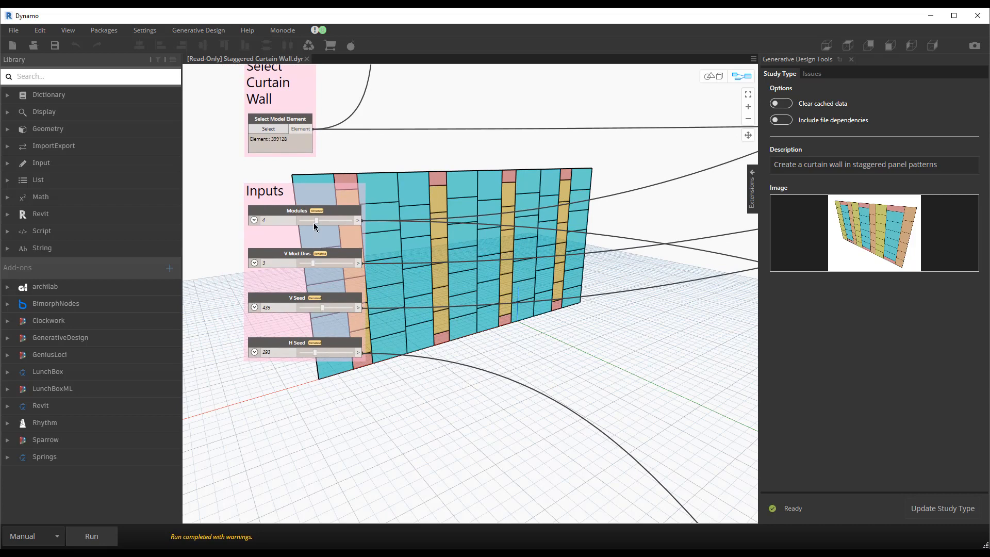
right_click(284, 212)
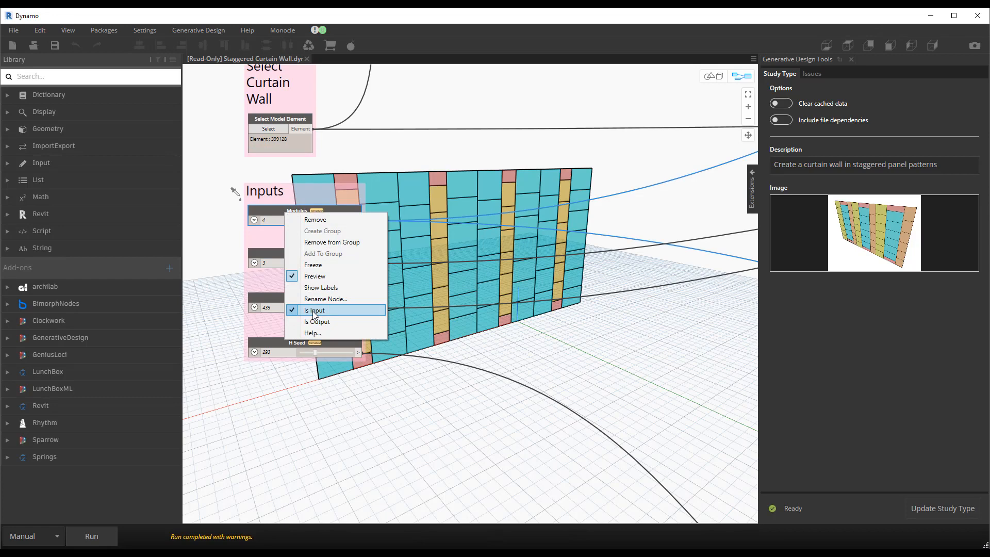
click(230, 232)
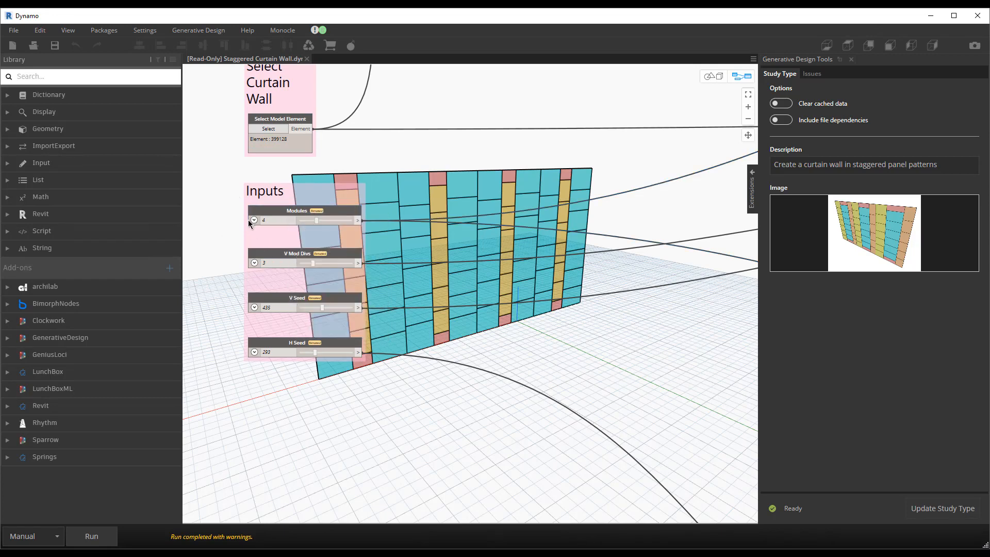
Step: Examine the Get the Wall Boundary, Number of Modules, Ver Module Subdivision and Hor Subdivisions node groups
scroll(413, 250, down, 5)
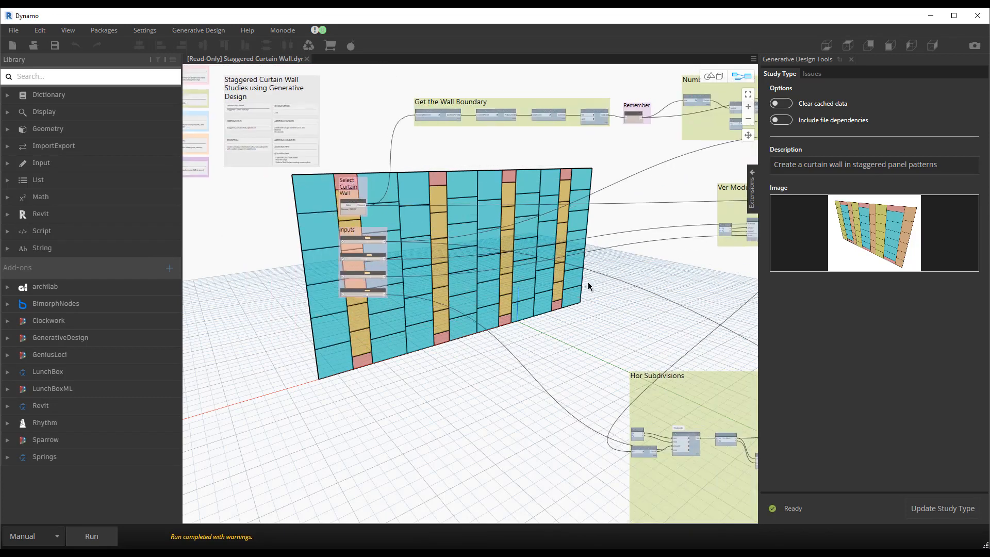
middle_drag(588, 283, 535, 303)
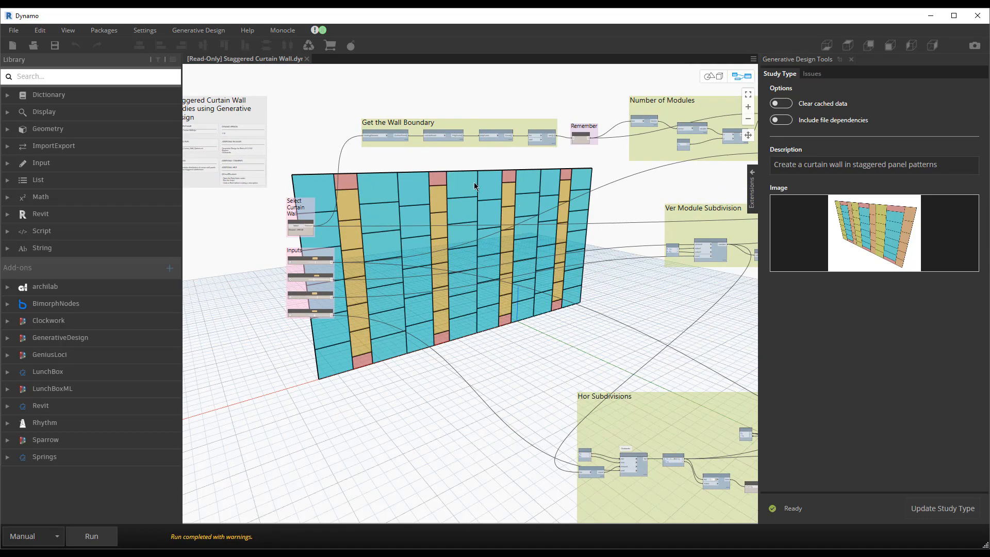
middle_drag(549, 146, 514, 142)
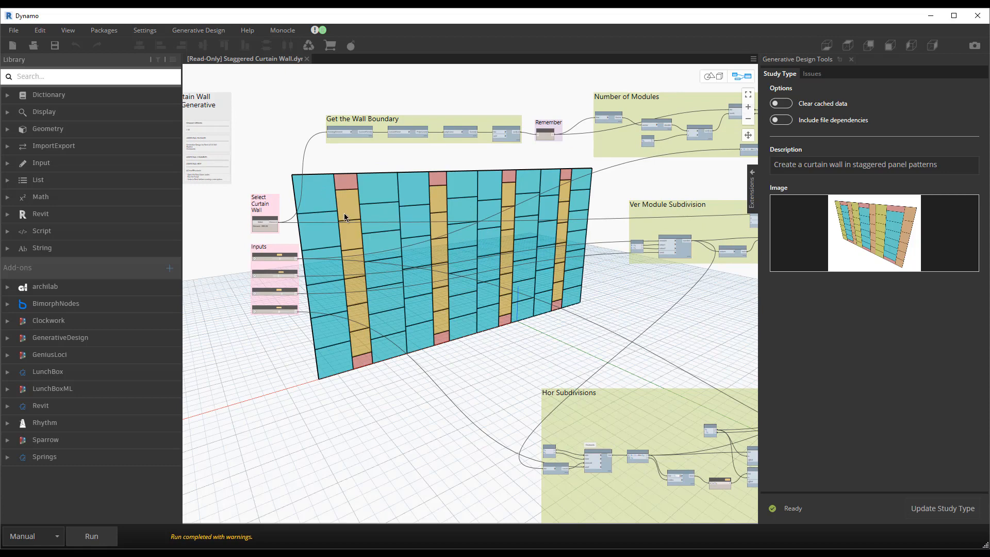
scroll(426, 210, down, 4)
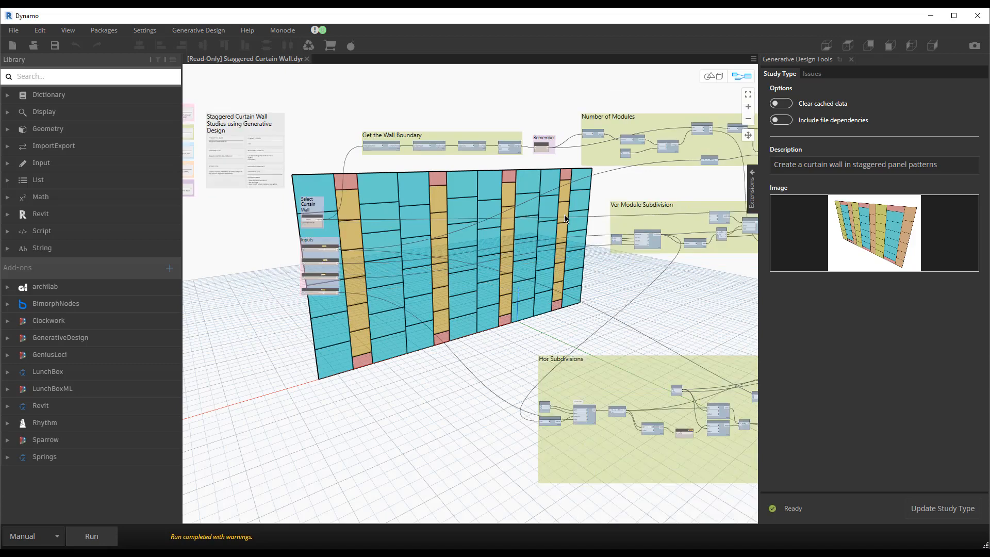
middle_drag(427, 208, 412, 206)
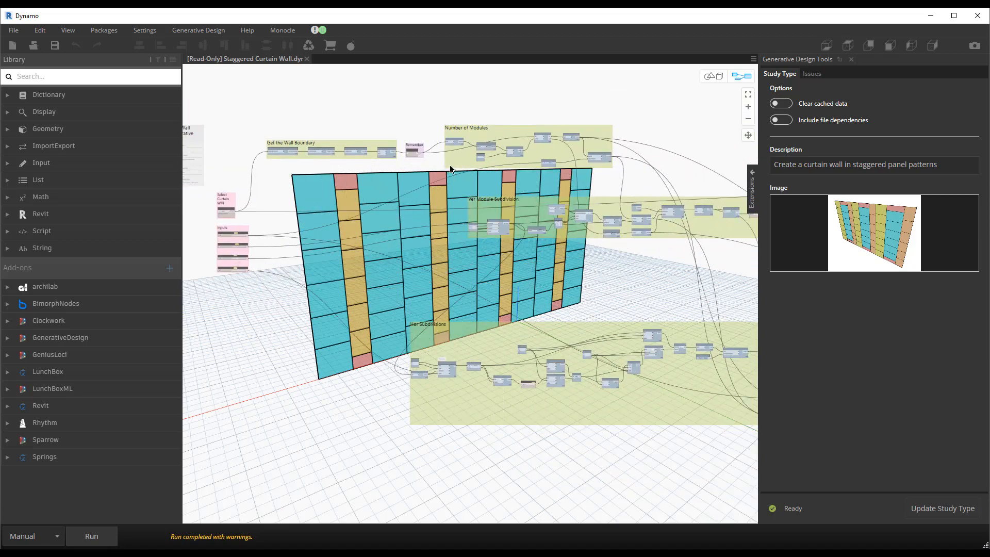
middle_drag(591, 179, 517, 181)
scroll(281, 234, up, 1)
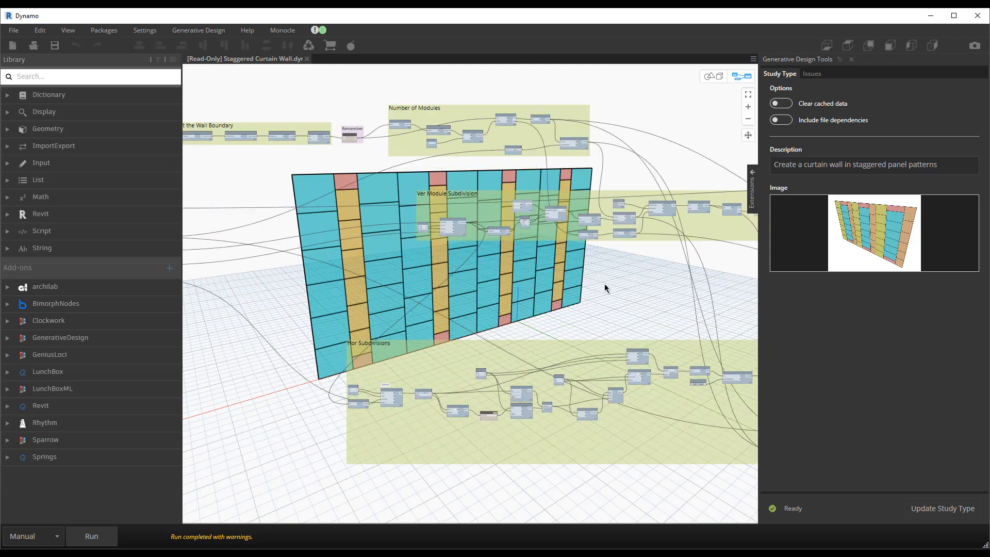
Step: Examine the Hor Gridlines to Remove and Color Surface by Area groups and how they feed the downstream nodes
middle_drag(606, 286, 368, 260)
middle_drag(538, 259, 418, 229)
scroll(410, 227, down, 2)
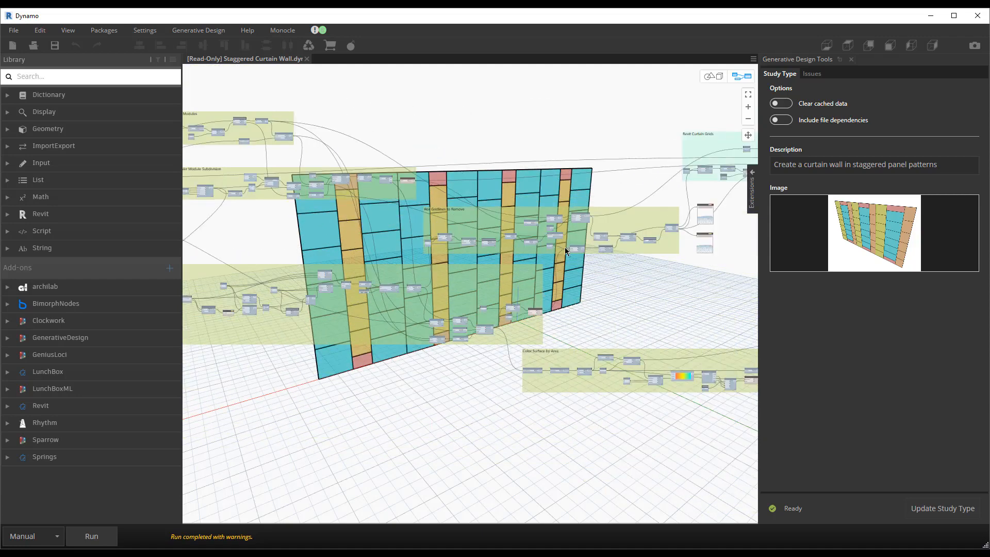
middle_drag(564, 246, 424, 246)
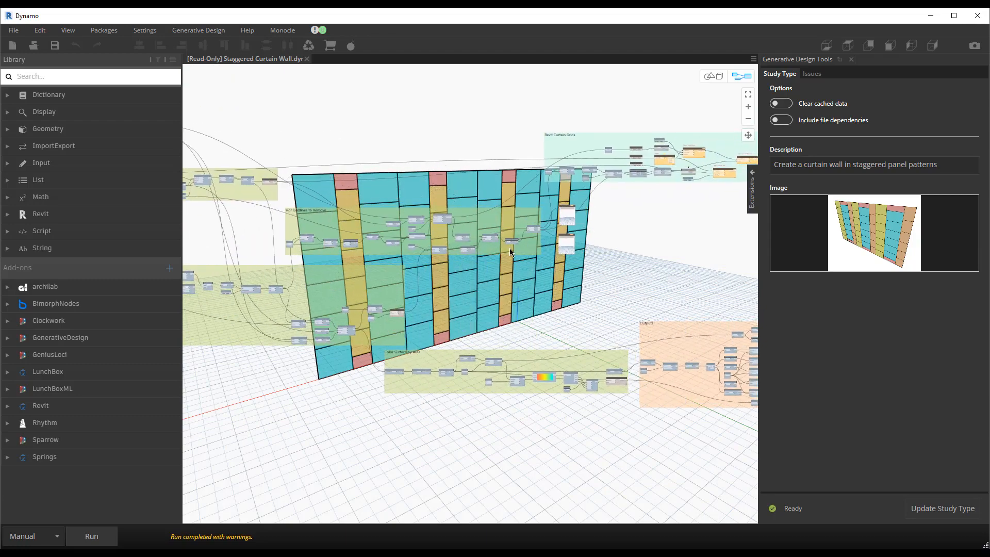
middle_drag(509, 248, 470, 248)
scroll(605, 208, up, 3)
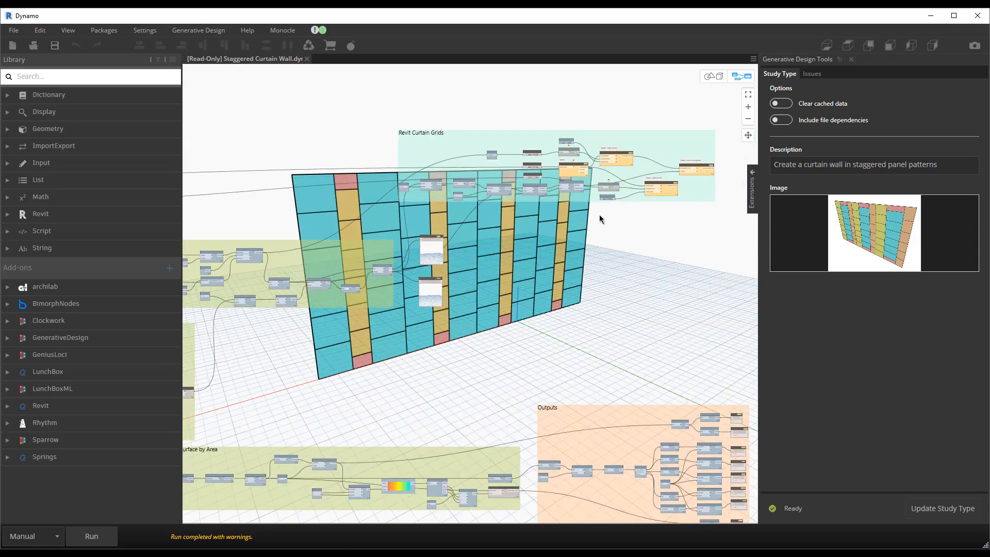
middle_drag(431, 230, 560, 154)
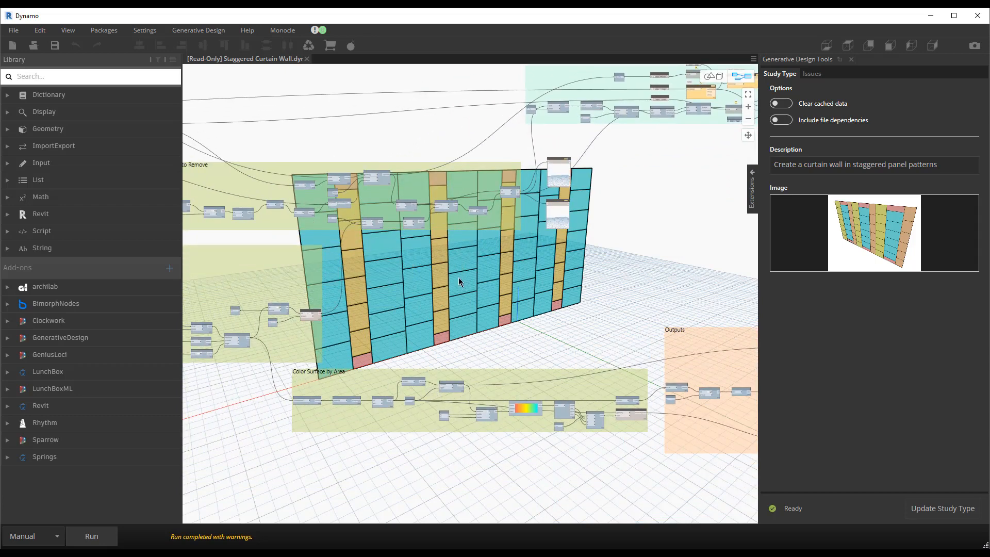
scroll(480, 284, down, 2)
middle_drag(479, 286, 351, 340)
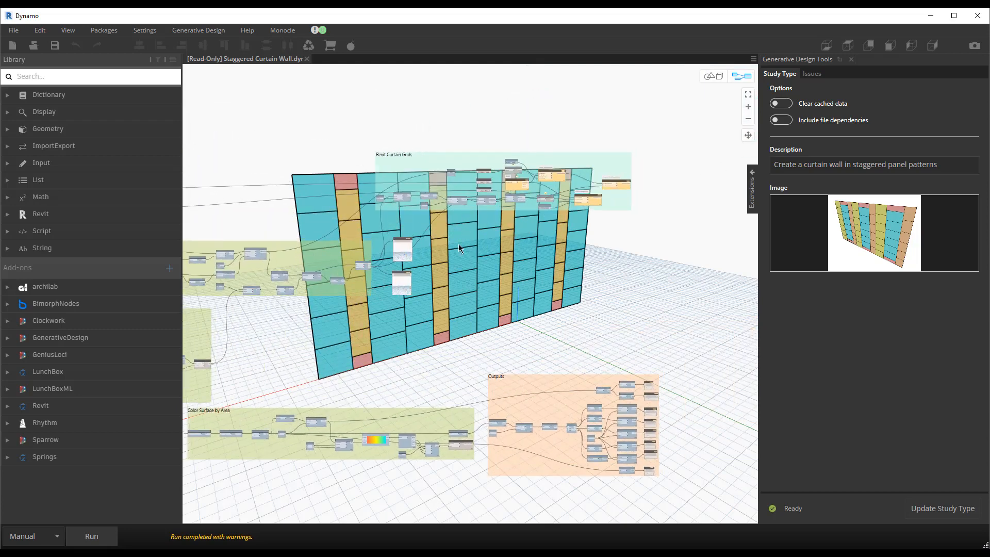
Step: Examine the Revit Curtain Grids group and the open or closed setting of its three Data.Gate nodes
scroll(459, 226, up, 2)
scroll(562, 182, up, 1)
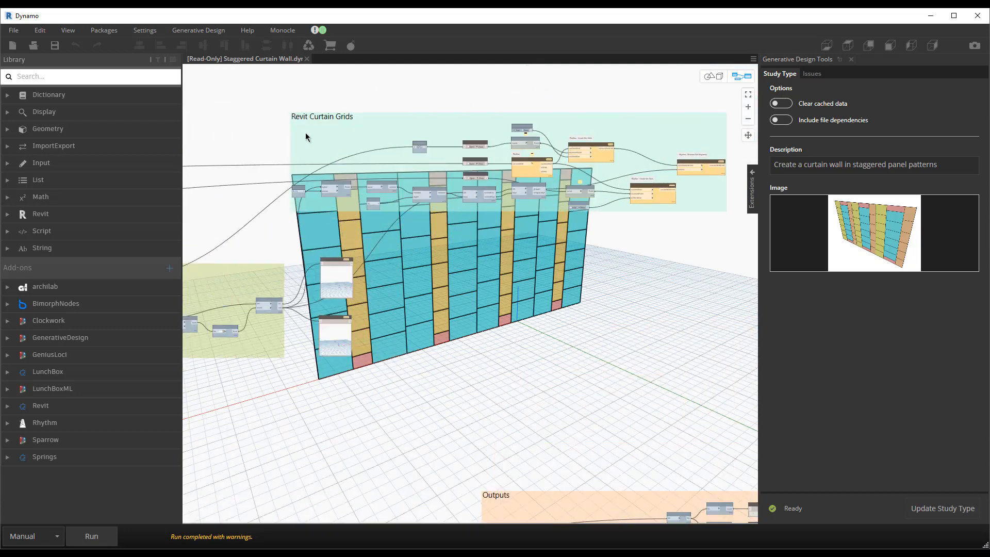
scroll(477, 153, up, 4)
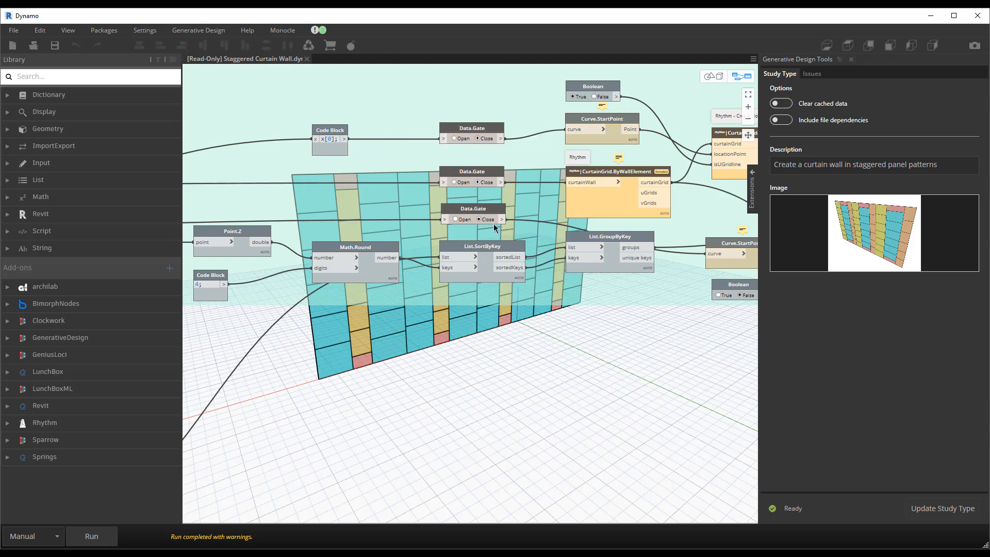
scroll(493, 223, down, 1)
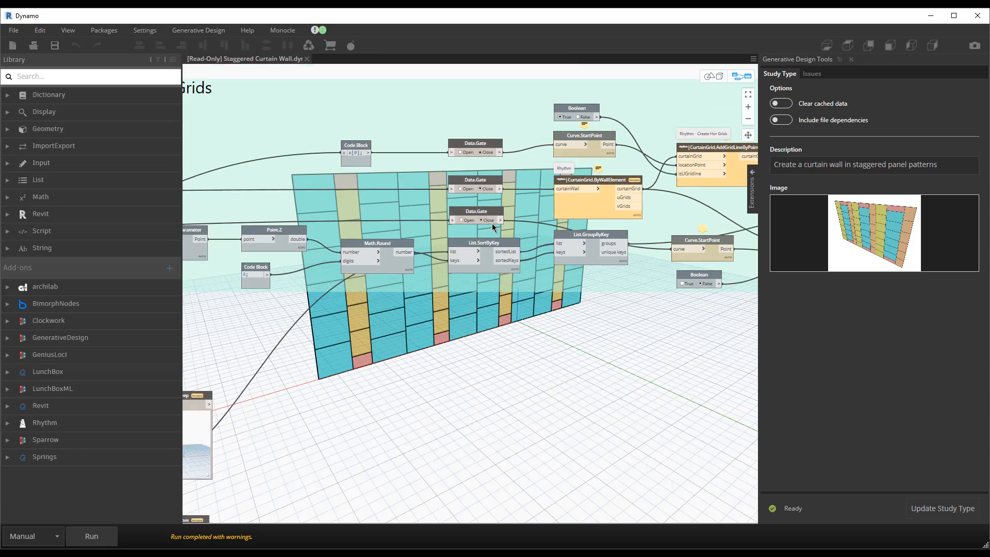
scroll(491, 219, down, 4)
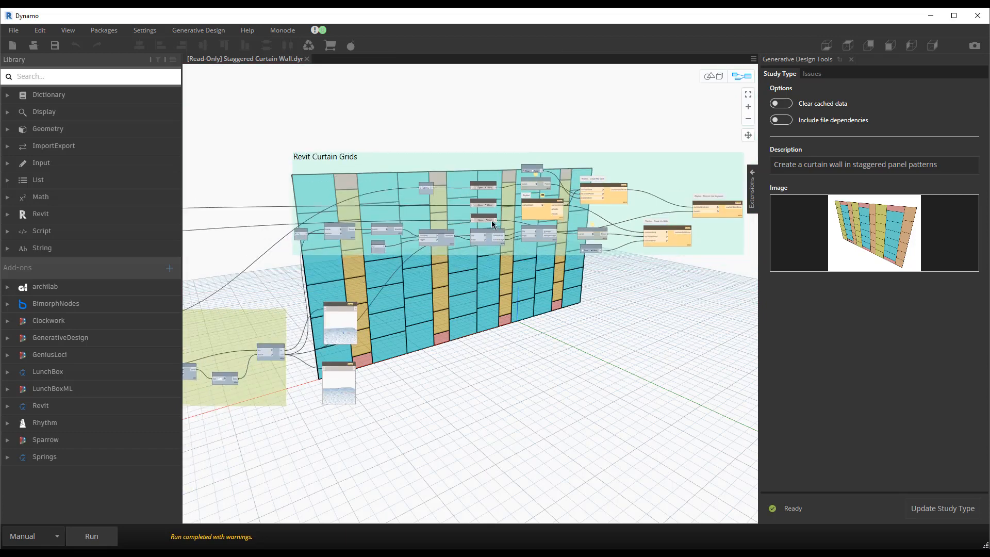
Step: Examine the Outputs group's watch nodes for unique panels, area, widths, heights, ratio and total number, and return to the graph overview
scroll(420, 109, down, 2)
middle_drag(505, 244, 477, 153)
middle_drag(491, 210, 440, 131)
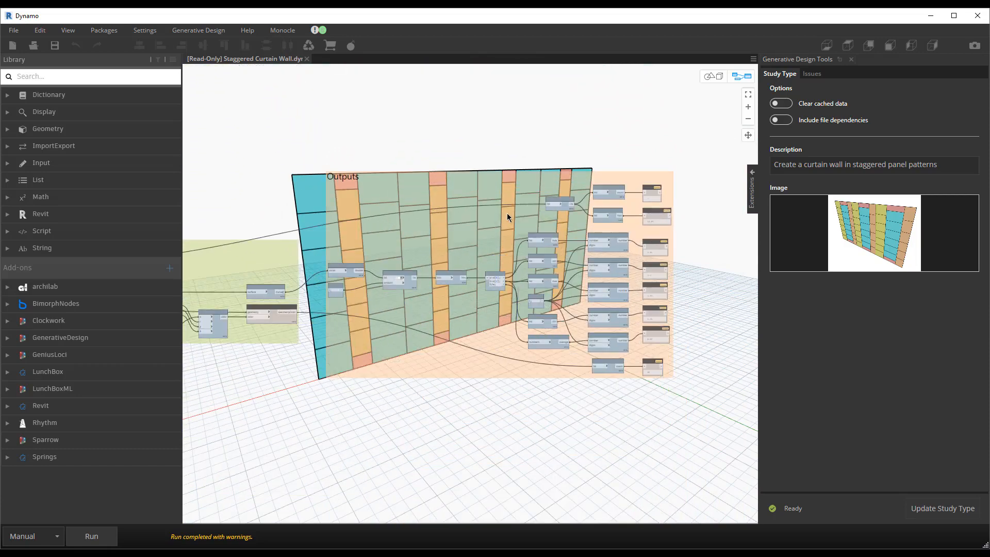
scroll(506, 215, up, 2)
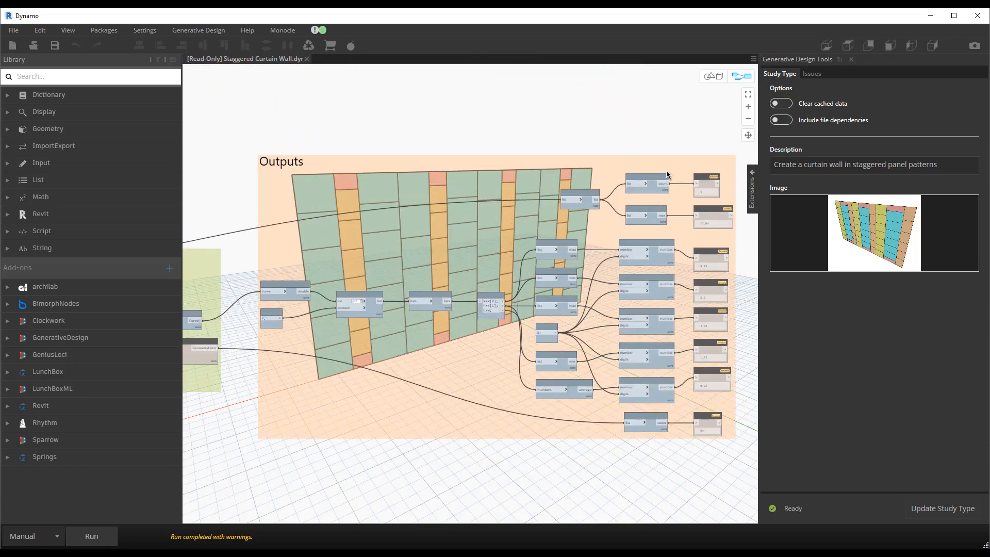
scroll(660, 159, up, 4)
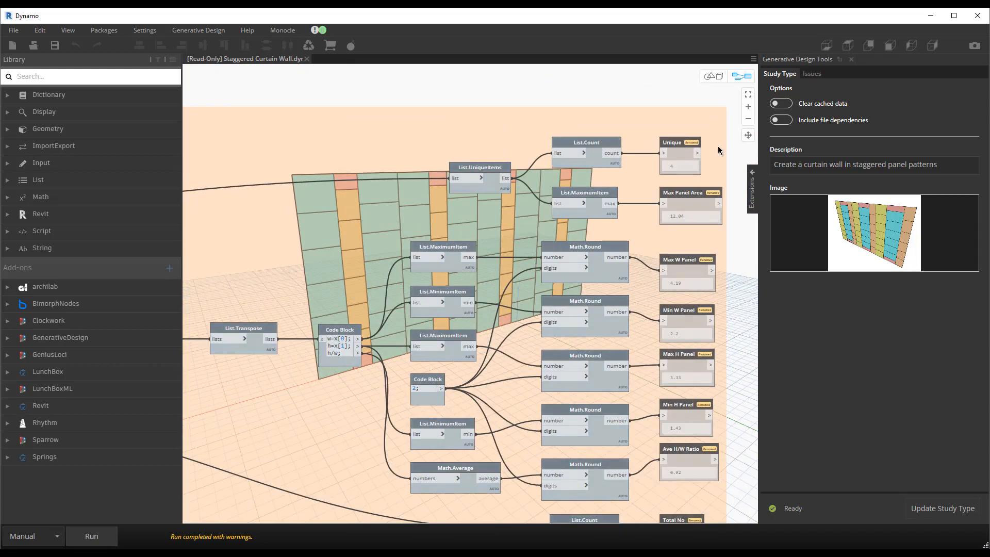
middle_drag(718, 147, 608, 131)
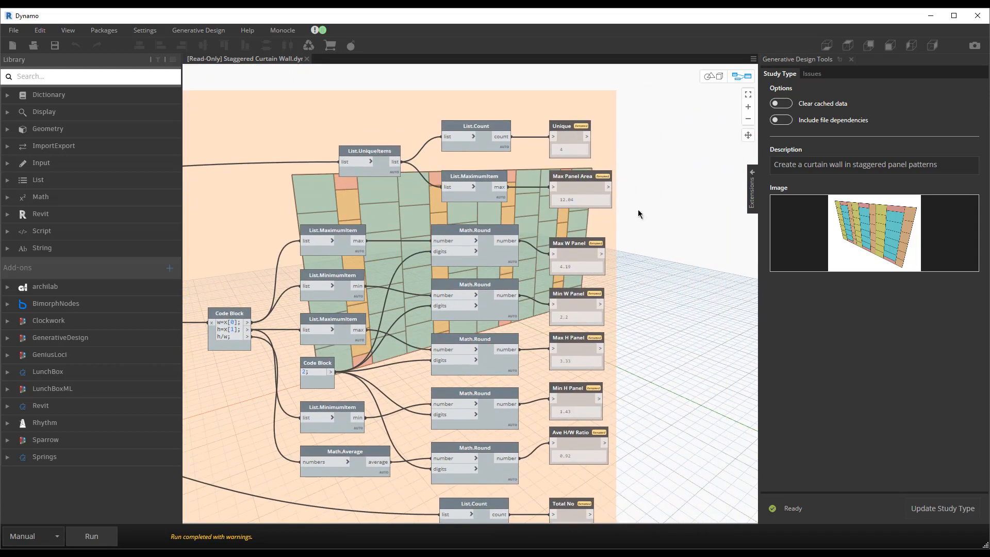
middle_drag(642, 226, 642, 199)
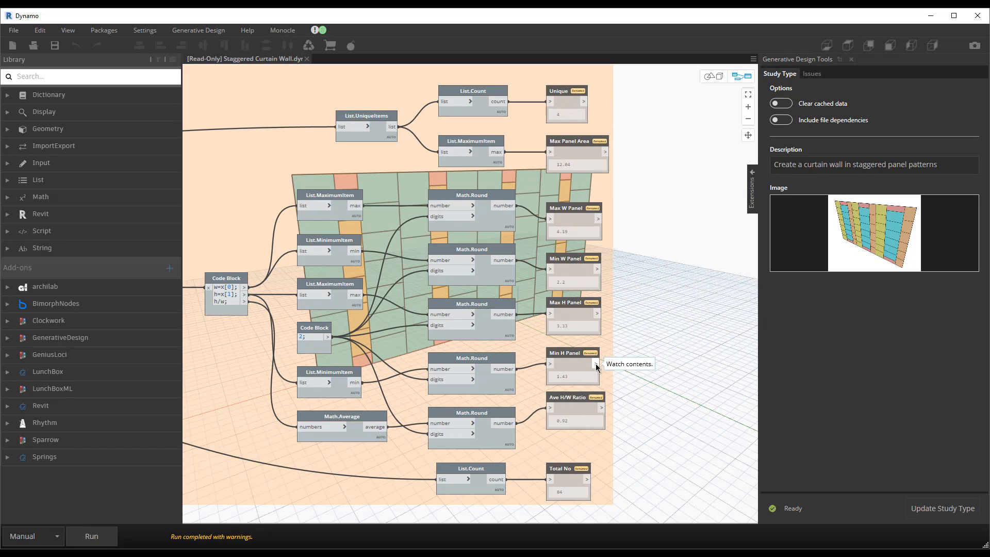
scroll(603, 354, down, 5)
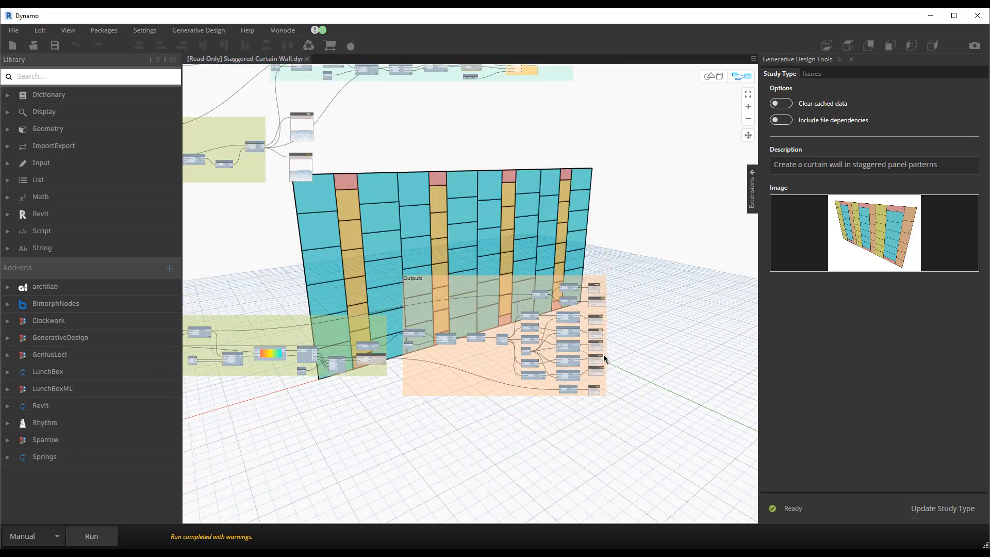
scroll(416, 330, up, 5)
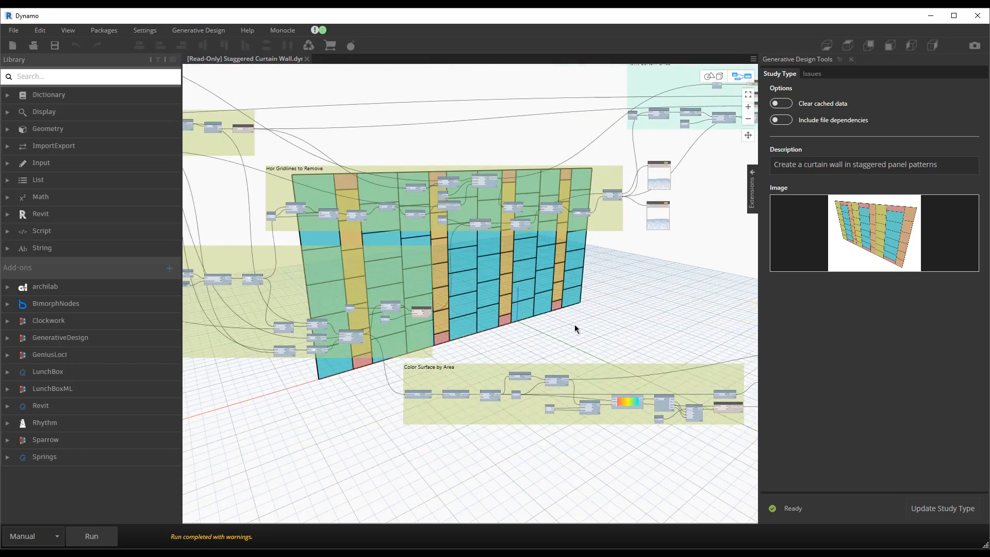
scroll(575, 324, down, 1)
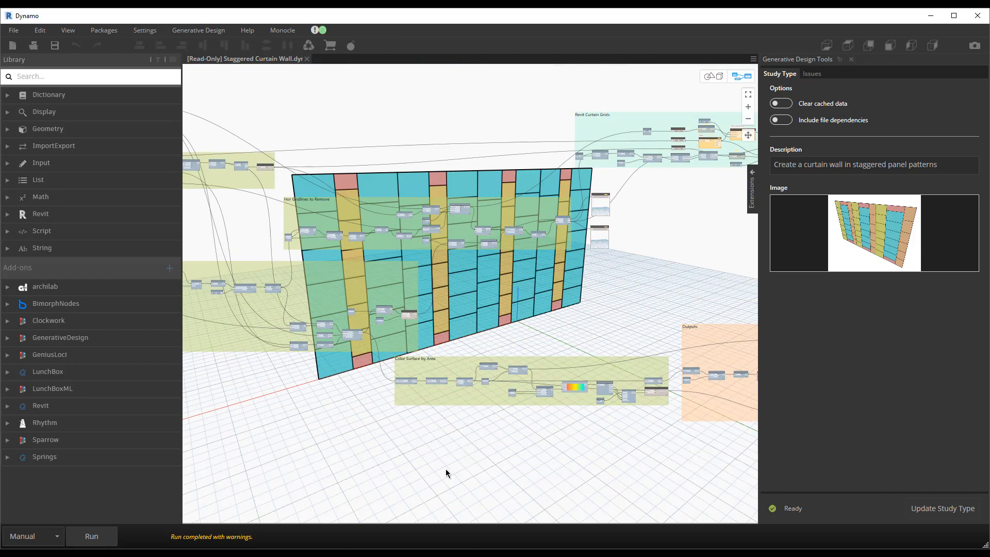
Step: Update the generative design study type and close Dynamo without saving the changes to Staggered Curtain Wall.dyn
click(918, 509)
click(978, 23)
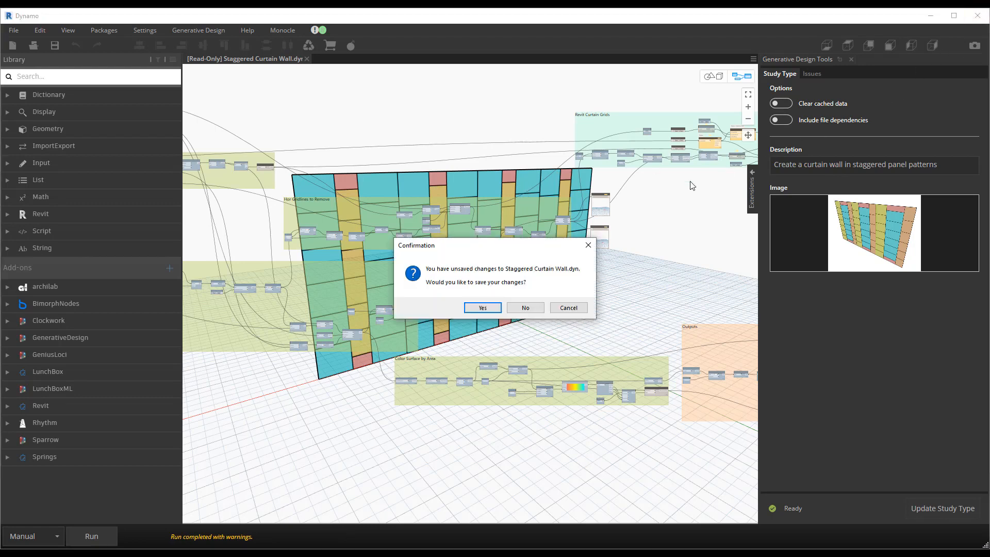
click(521, 306)
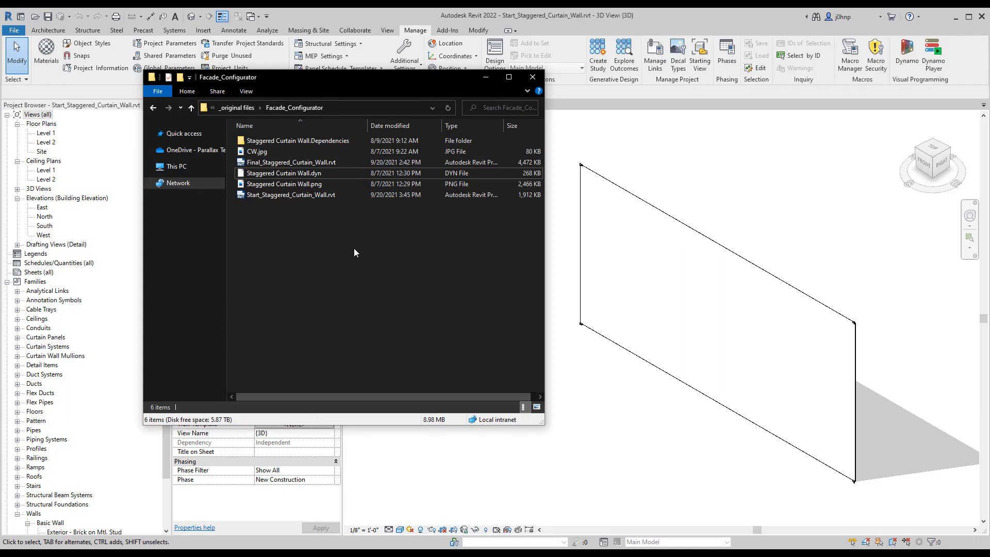
Step: Copy Staggered Curtain Wall.dyn and the Staggered Curtain Wall.Dependencies folder from Facade_Configurator into Documents > AEC Generative Design, and put both folder windows away
click(251, 108)
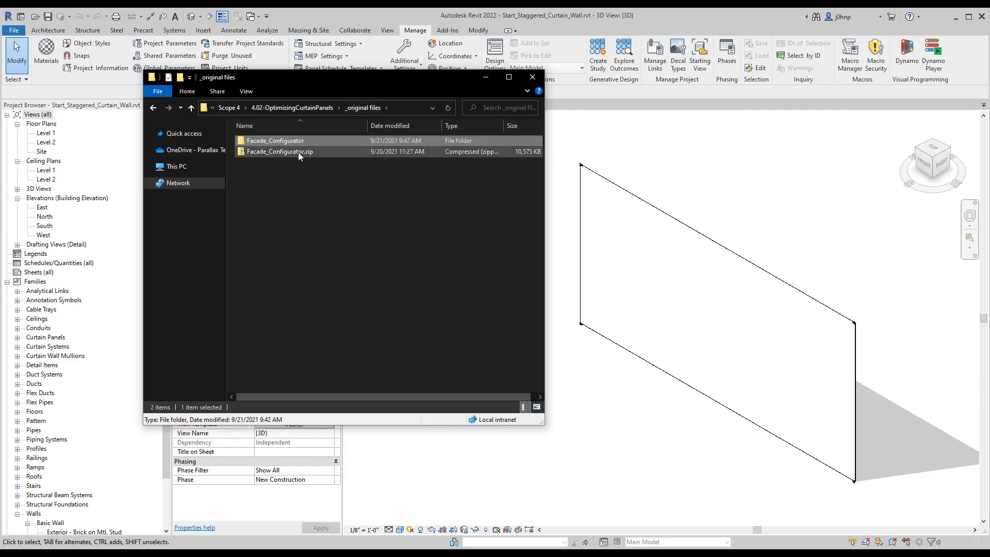
double_click(296, 151)
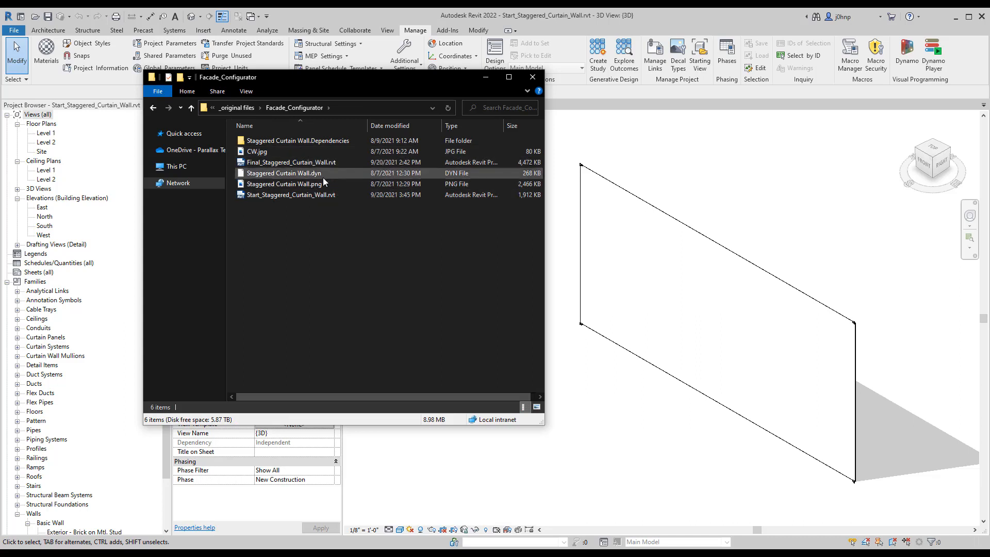
click(323, 177)
ctrl+click(334, 142)
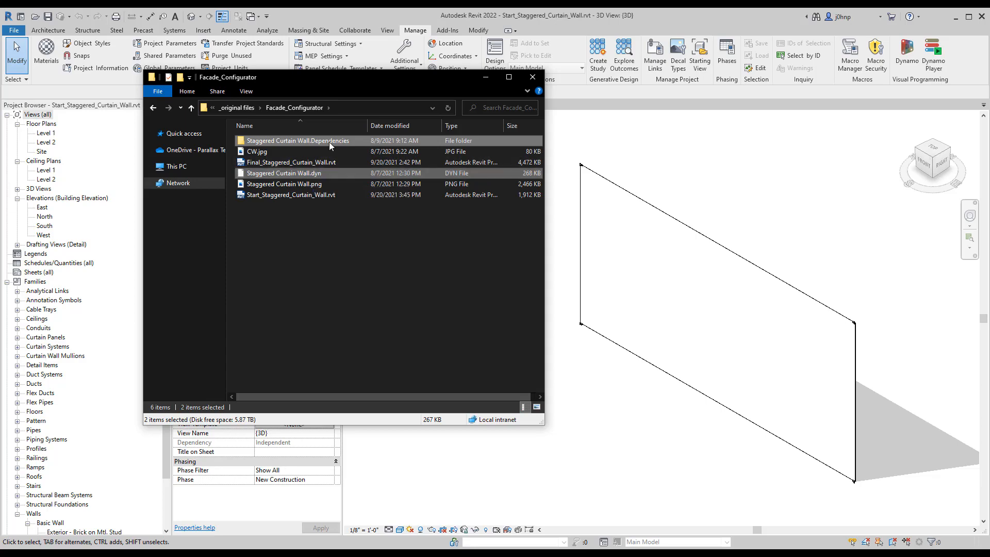
drag(0, 163, 395, 126)
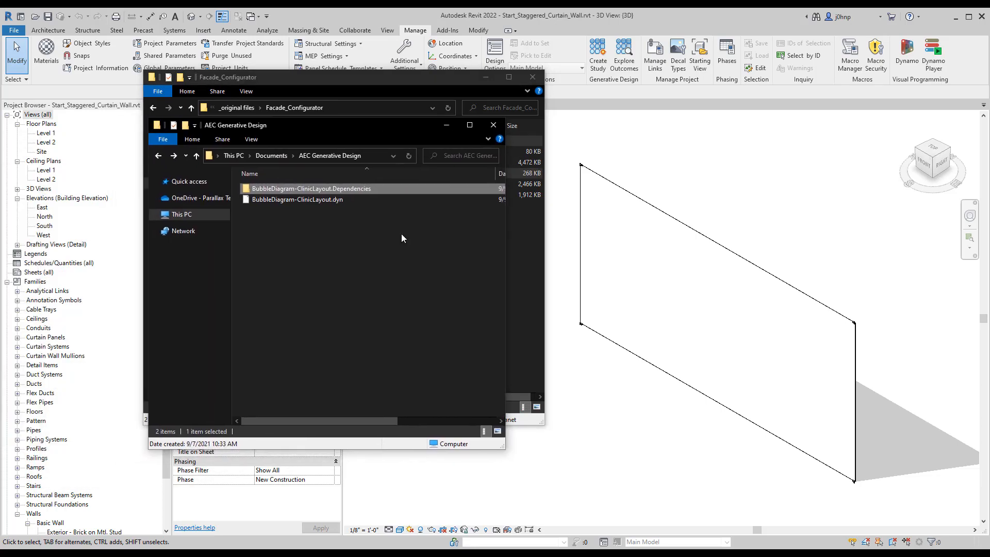
click(400, 233)
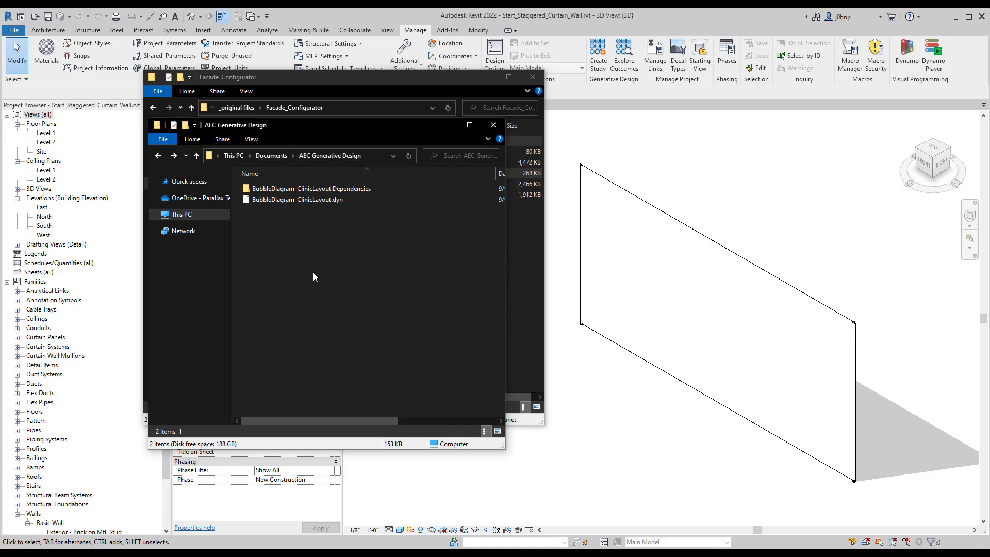
key(ctrl+v)
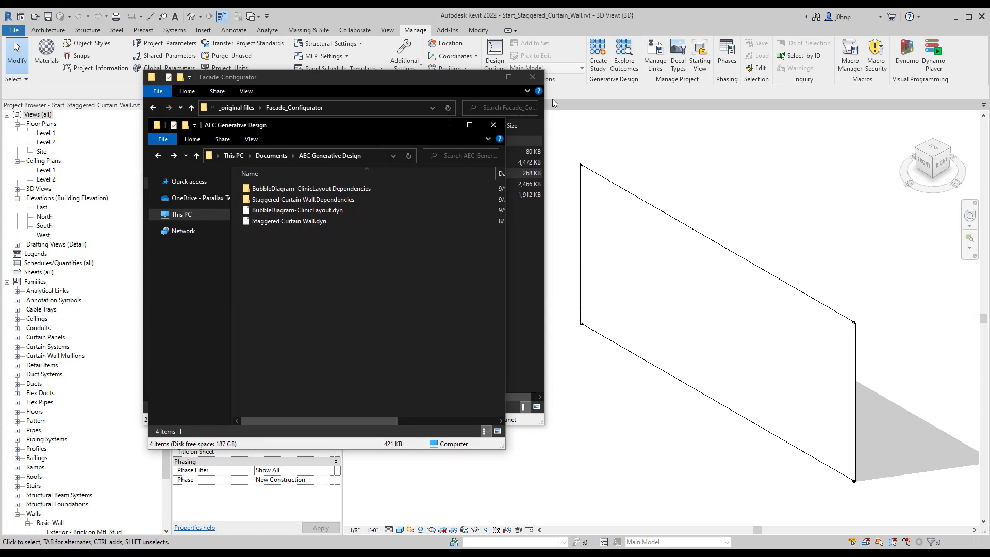
click(448, 127)
click(489, 80)
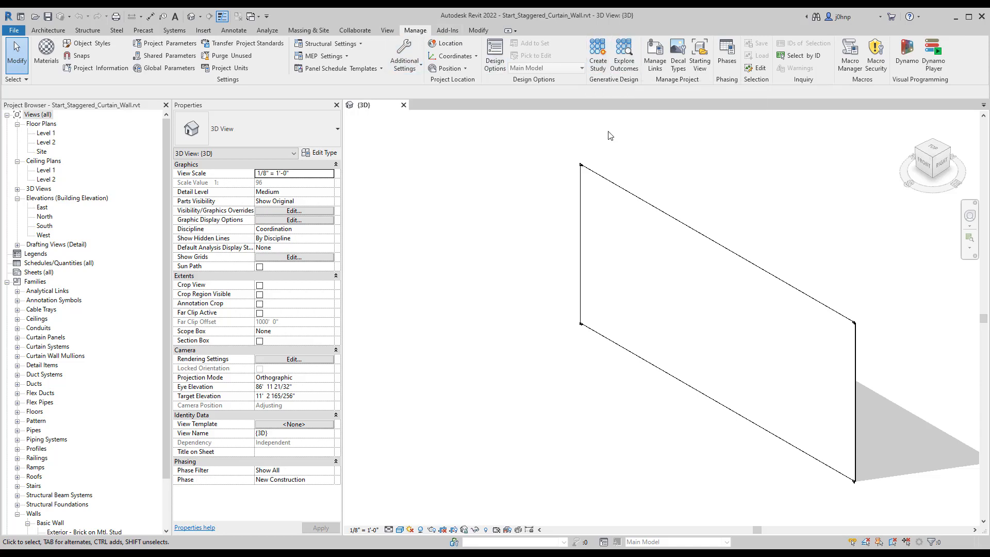
Step: Create a generative design study of type Staggered Curtain Wall from the AEC Generative Design folder and enlarge its definition window
click(598, 54)
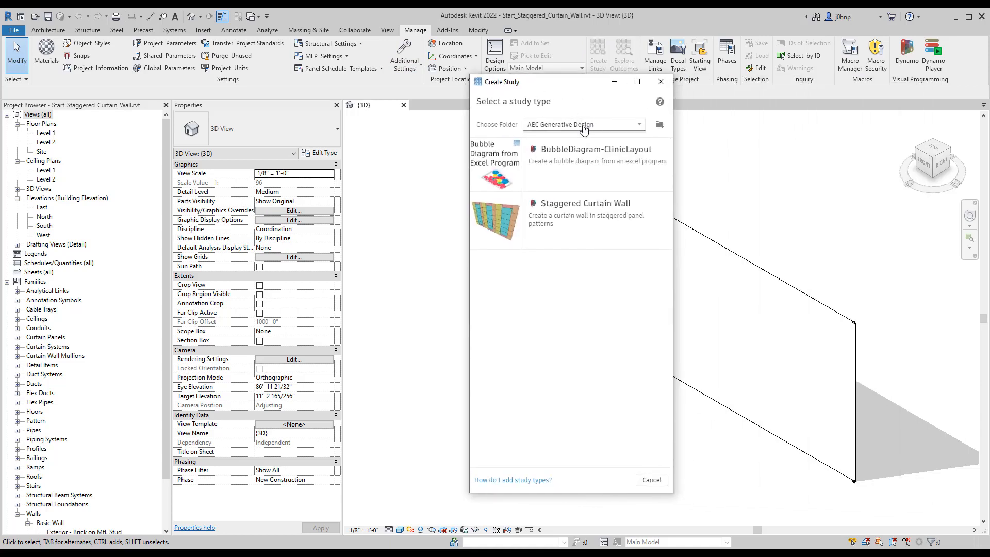
click(565, 129)
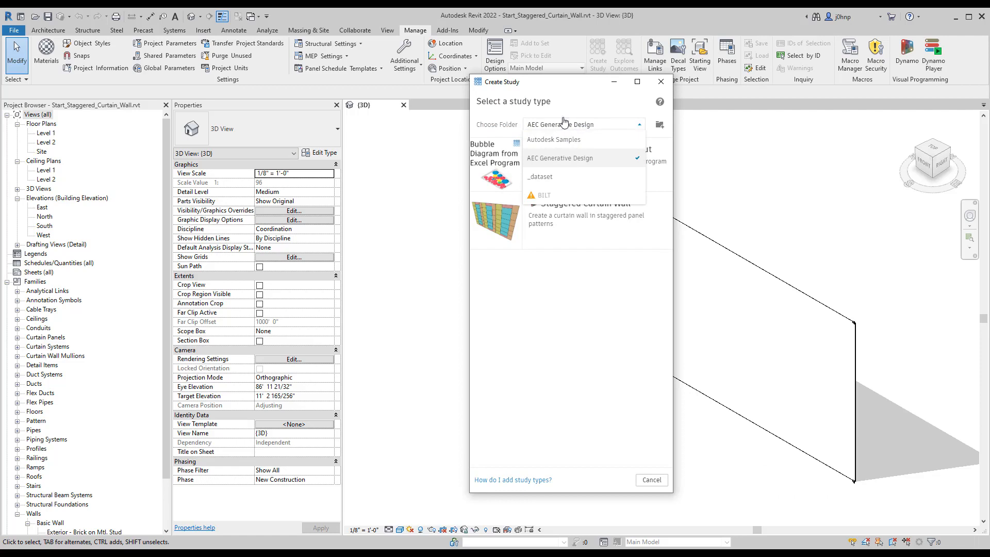
click(566, 100)
click(567, 125)
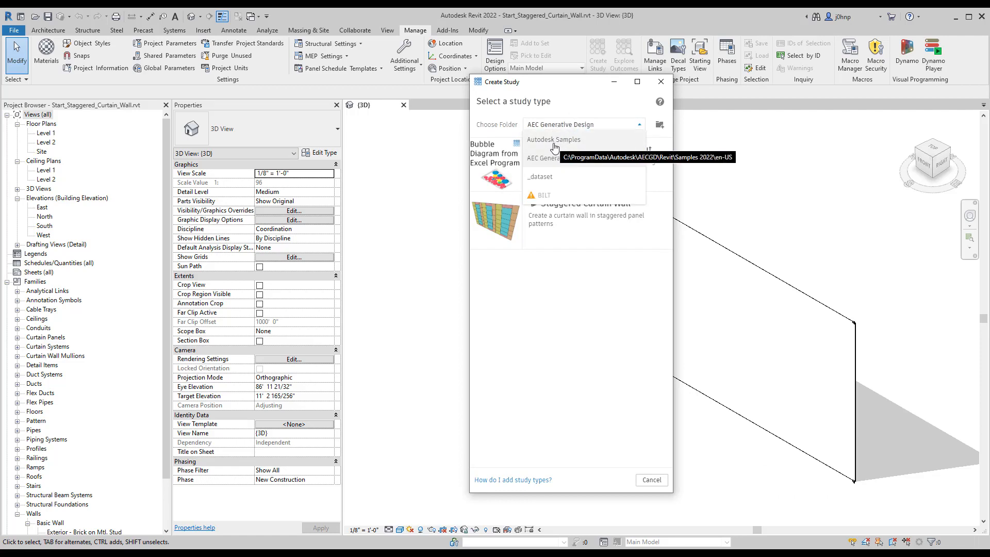
click(567, 107)
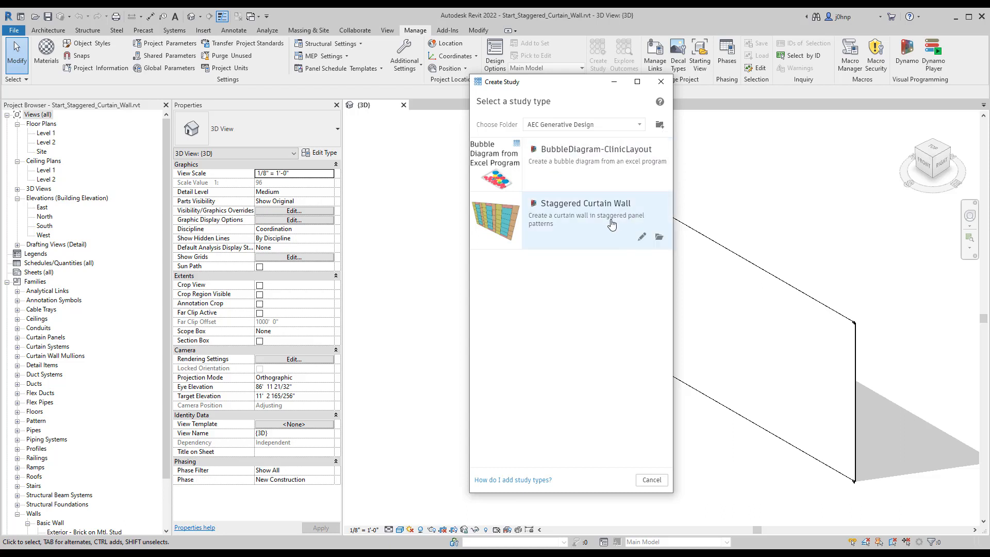
click(556, 225)
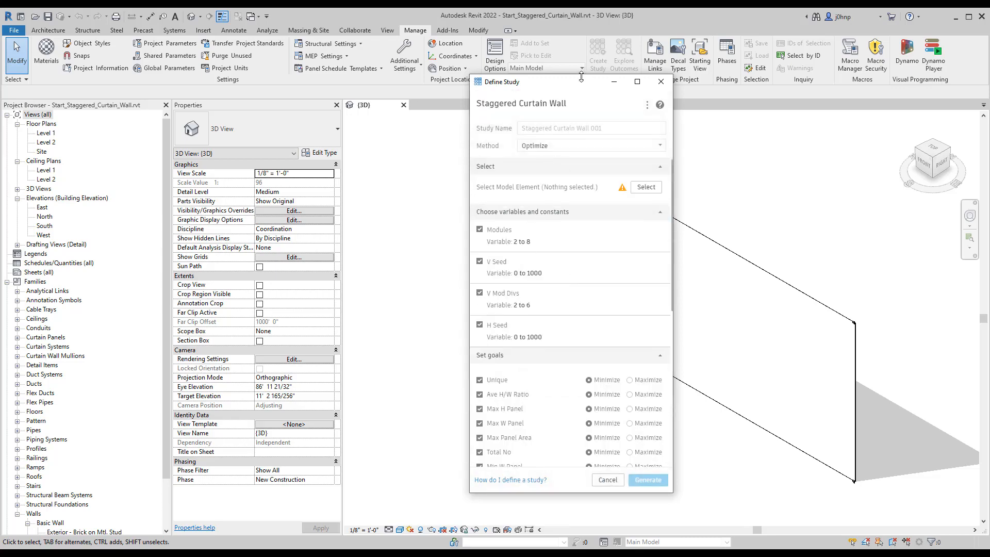
drag(581, 76, 581, 59)
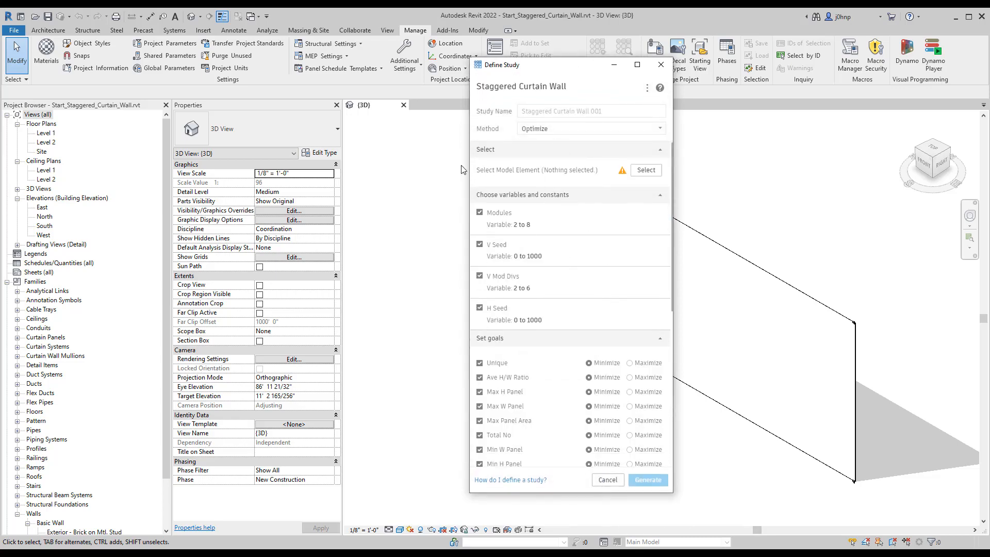
drag(462, 170, 383, 169)
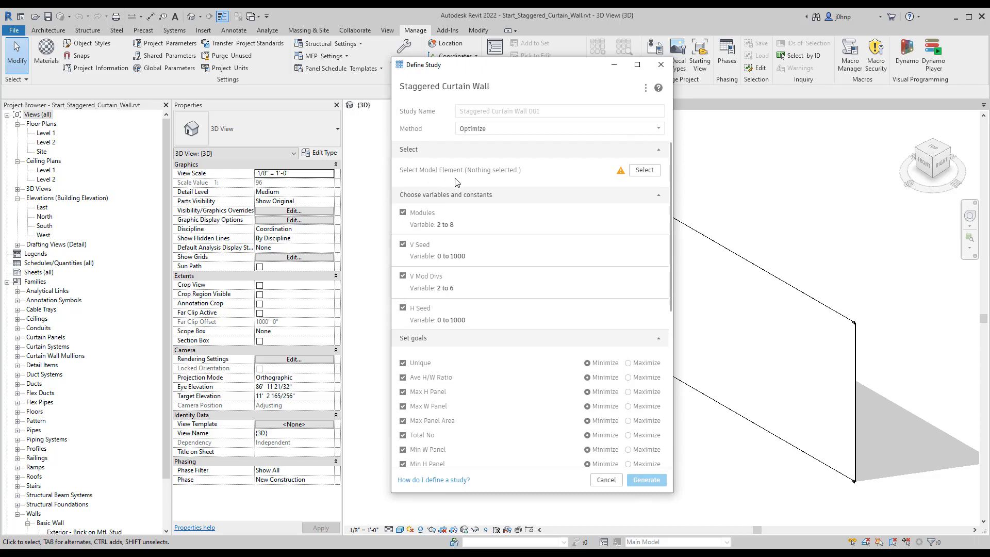
Step: Select the curtain wall as the study's model element and set the study method to Randomize
click(652, 175)
click(708, 237)
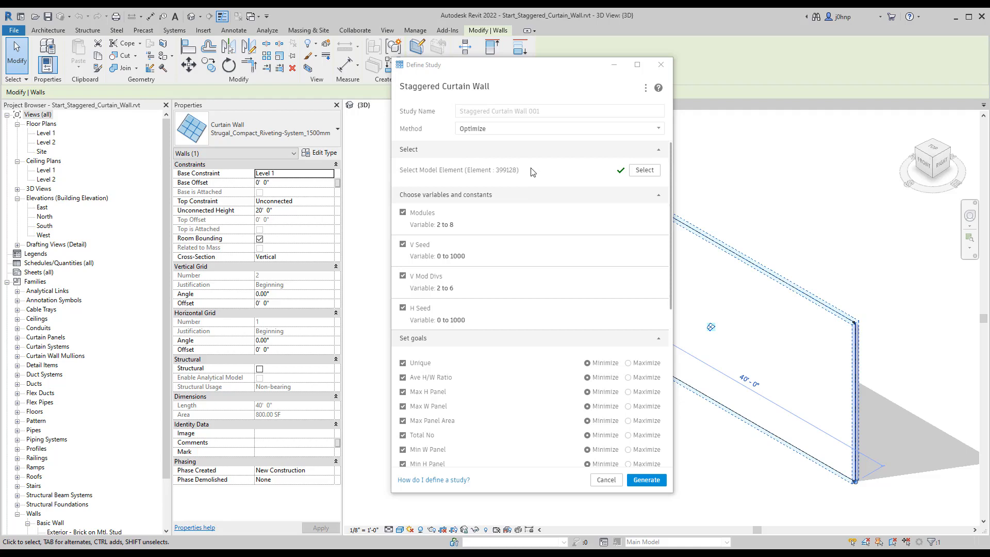
click(491, 131)
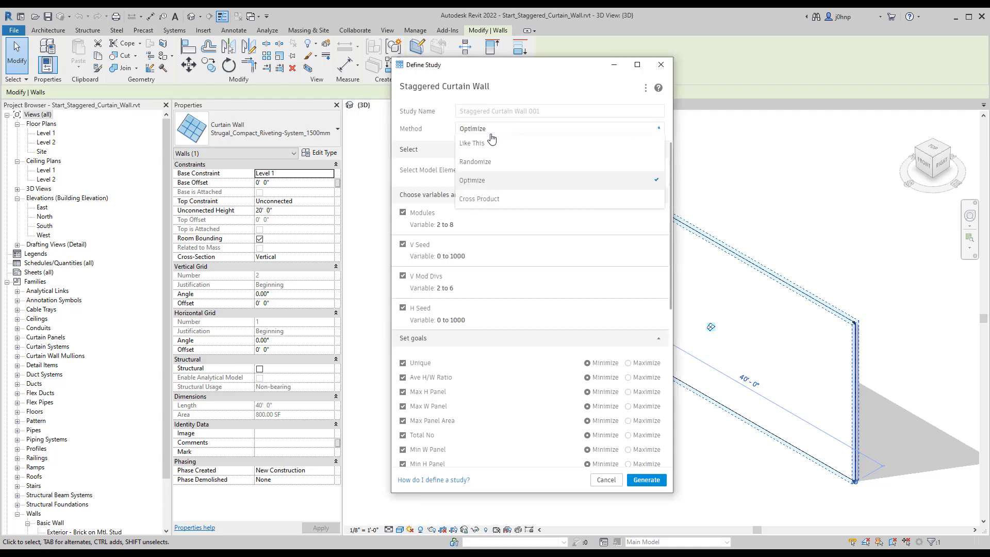
click(492, 163)
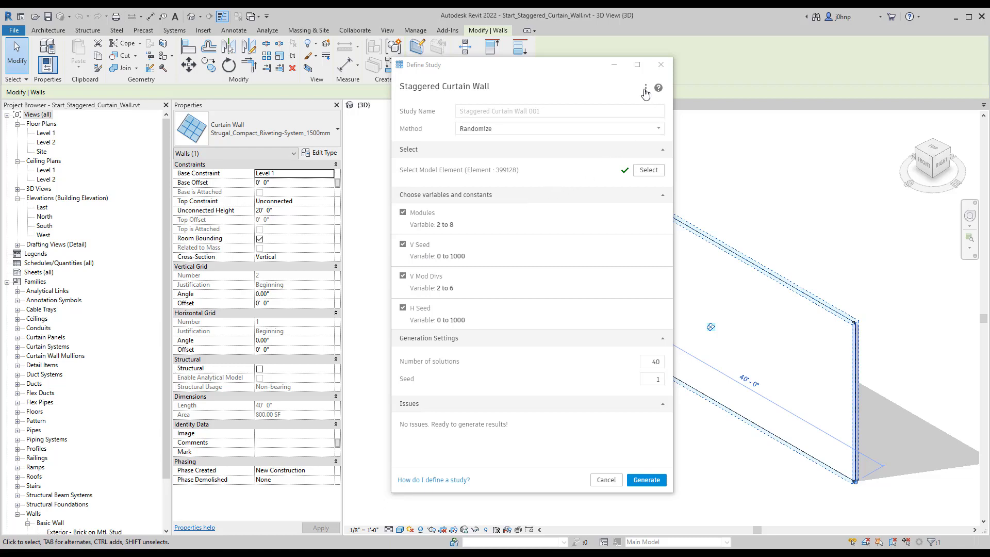
Step: Save the study's current settings as default and generate its outcomes
click(645, 91)
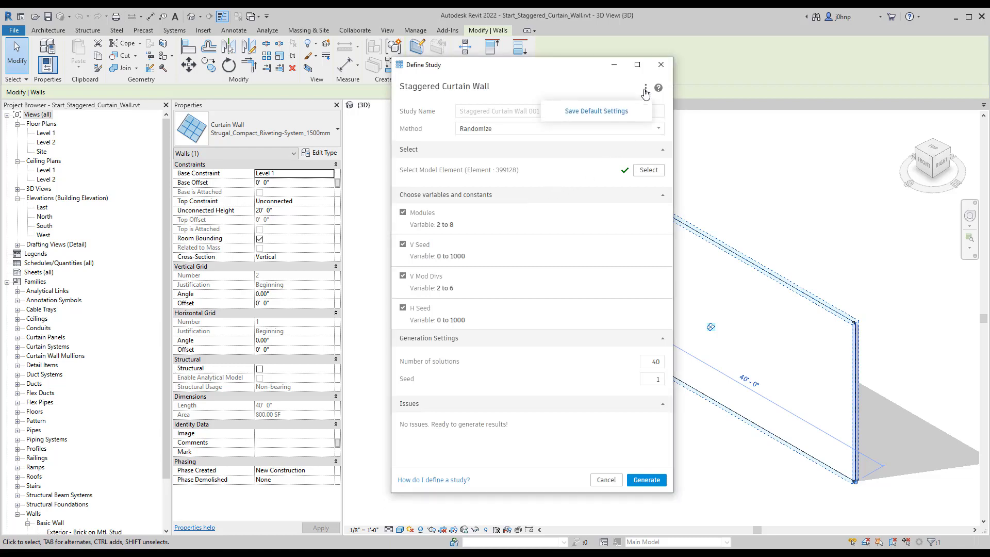
click(611, 110)
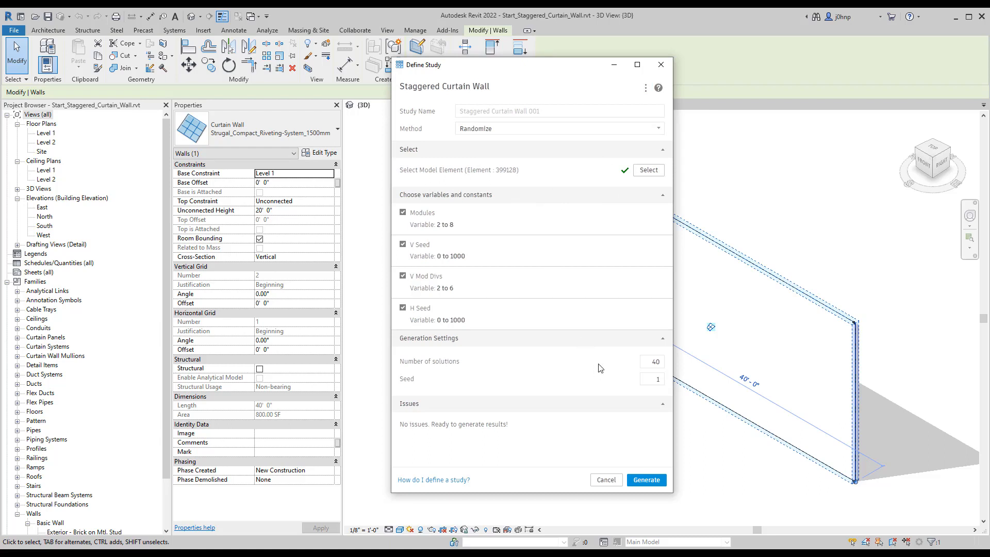
click(646, 480)
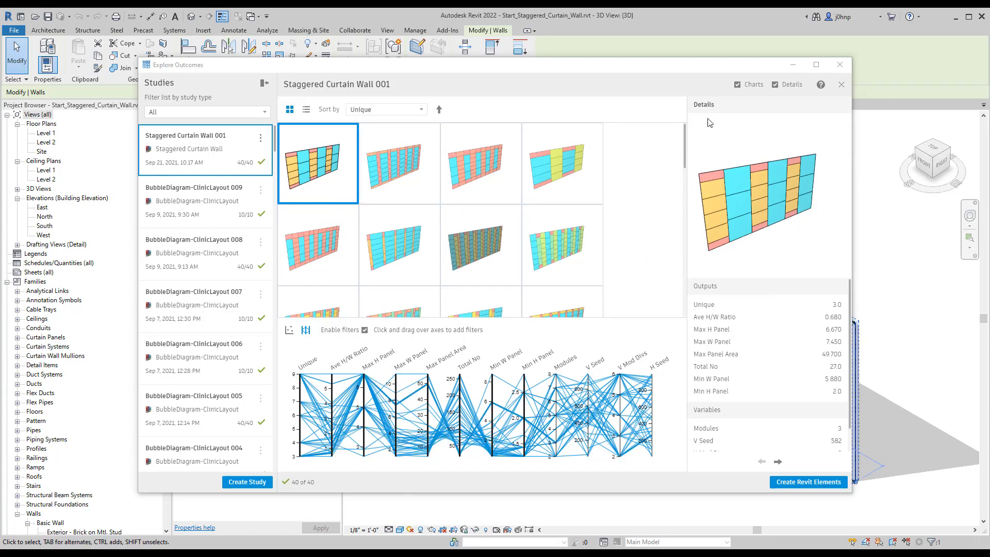
Step: Enlarge the outcomes window and examine the generated panel patterns, including the 3D preview, outputs and variables of the first two outcomes
drag(140, 56, 11, 8)
drag(855, 526, 985, 547)
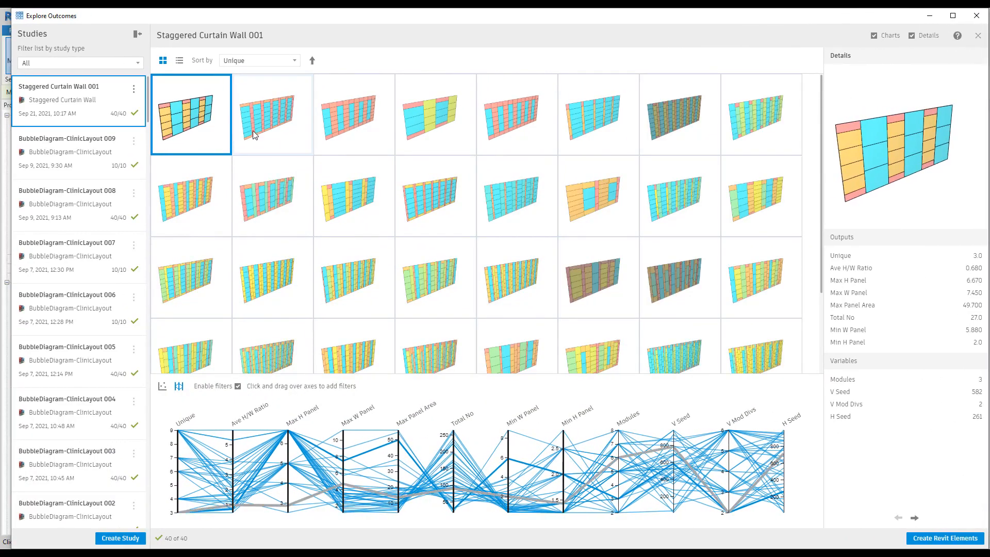
click(207, 122)
click(205, 123)
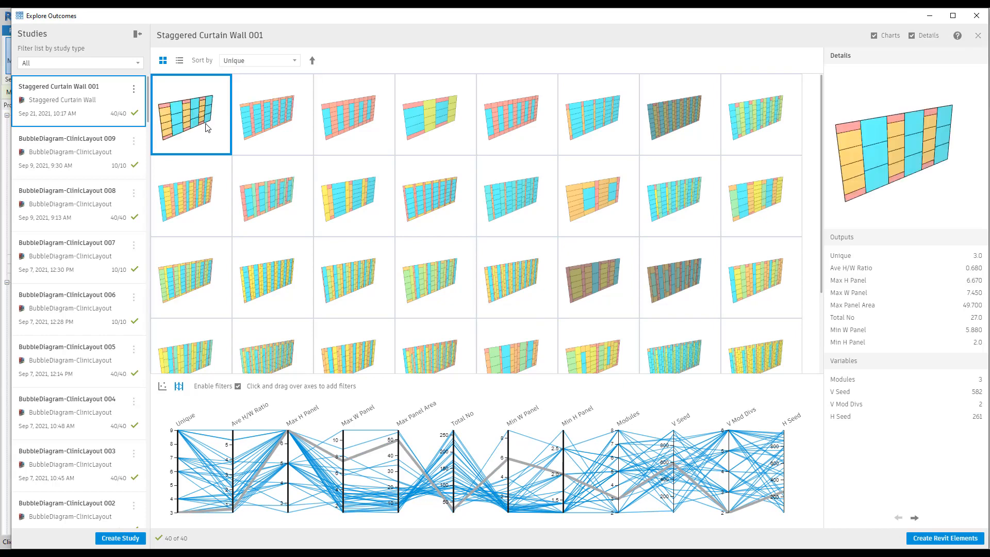
mouse_move(893, 157)
mouse_down()
mouse_move(871, 149)
mouse_move(894, 156)
mouse_up()
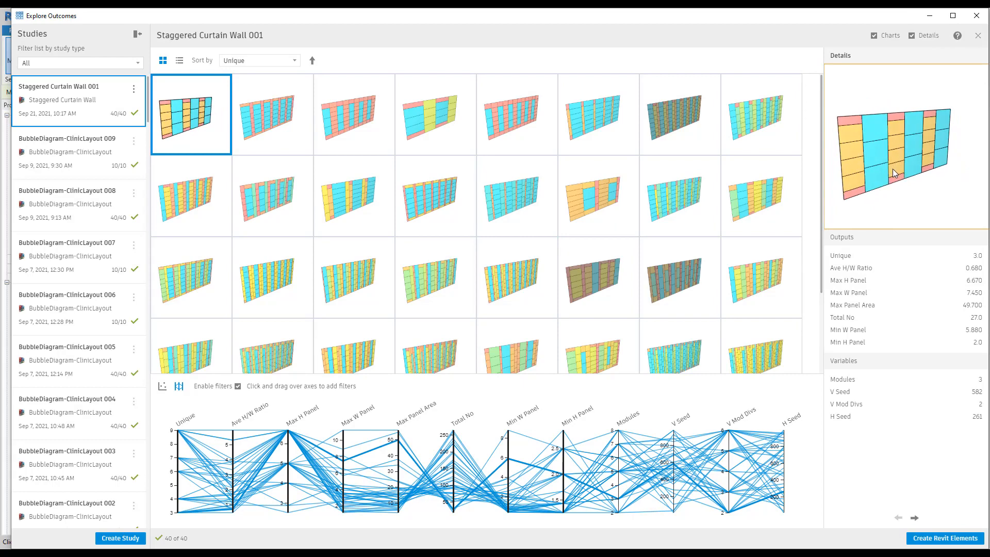
drag(896, 180, 893, 180)
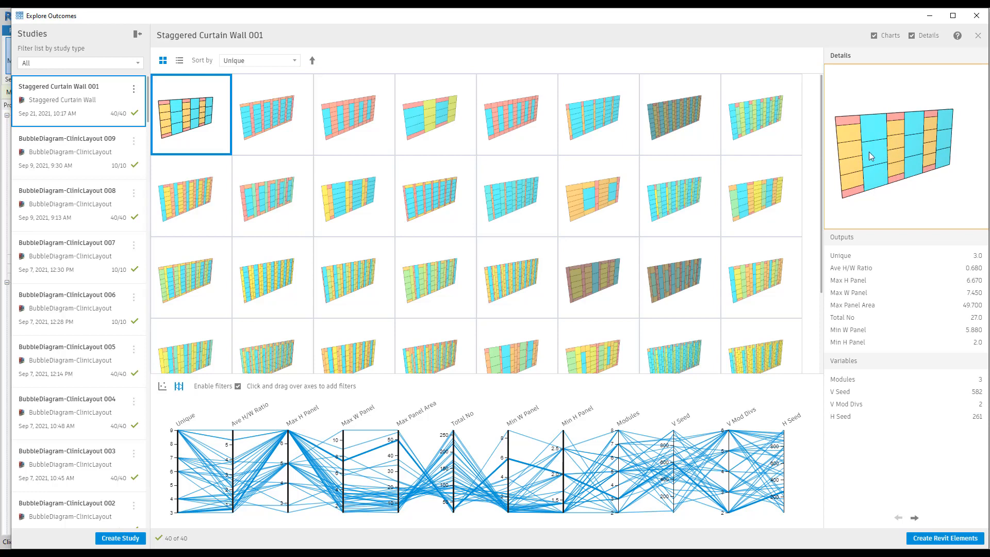
click(263, 126)
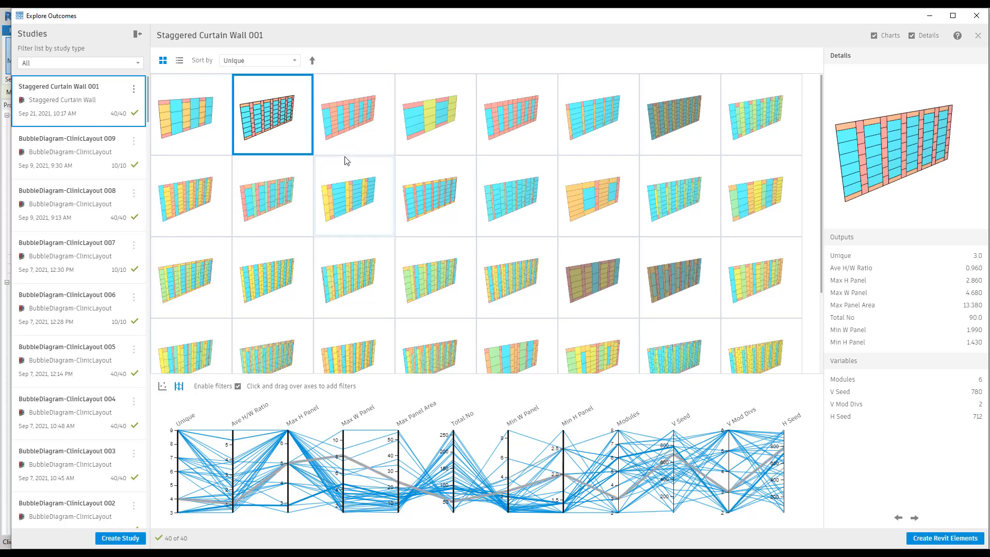
scroll(572, 227, down, 2)
scroll(499, 230, up, 2)
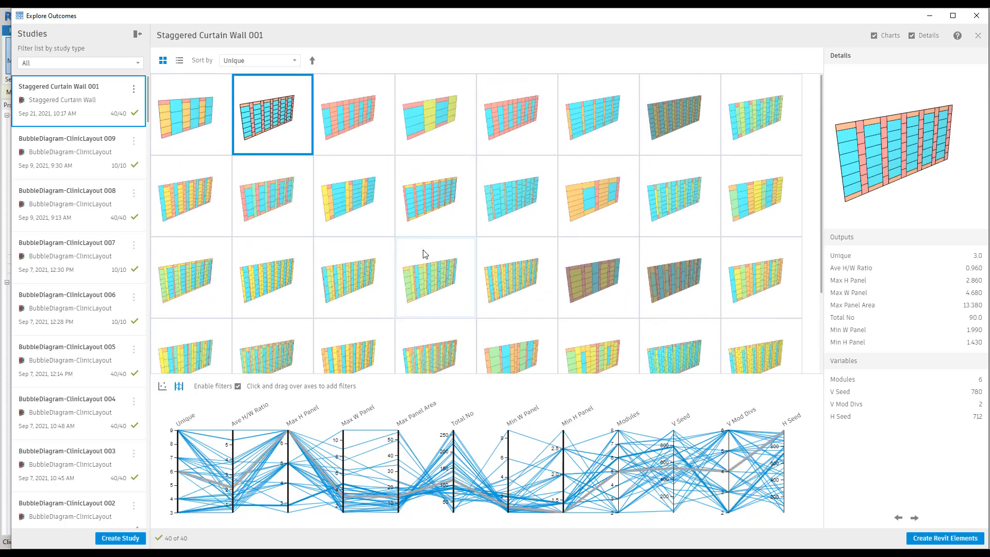
scroll(448, 258, down, 2)
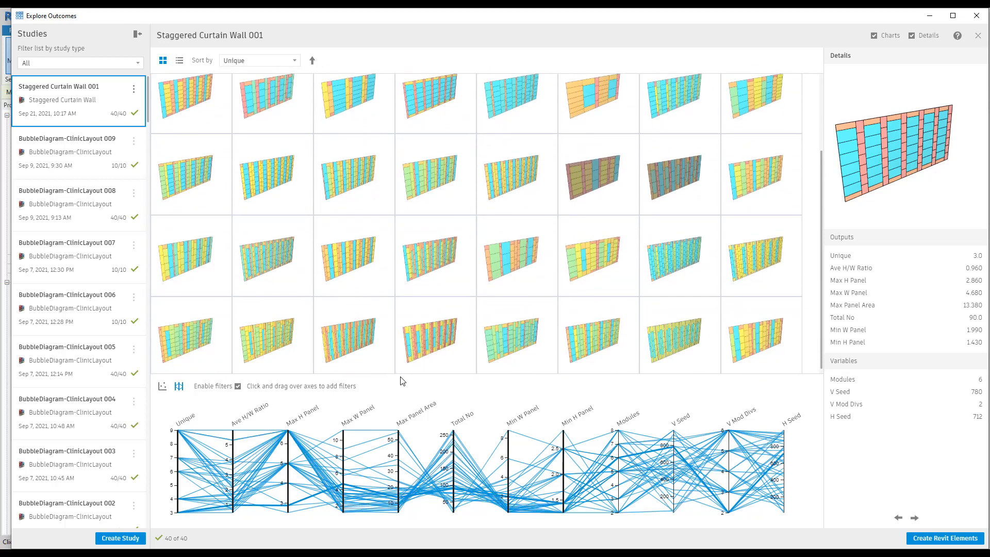
scroll(404, 360, up, 2)
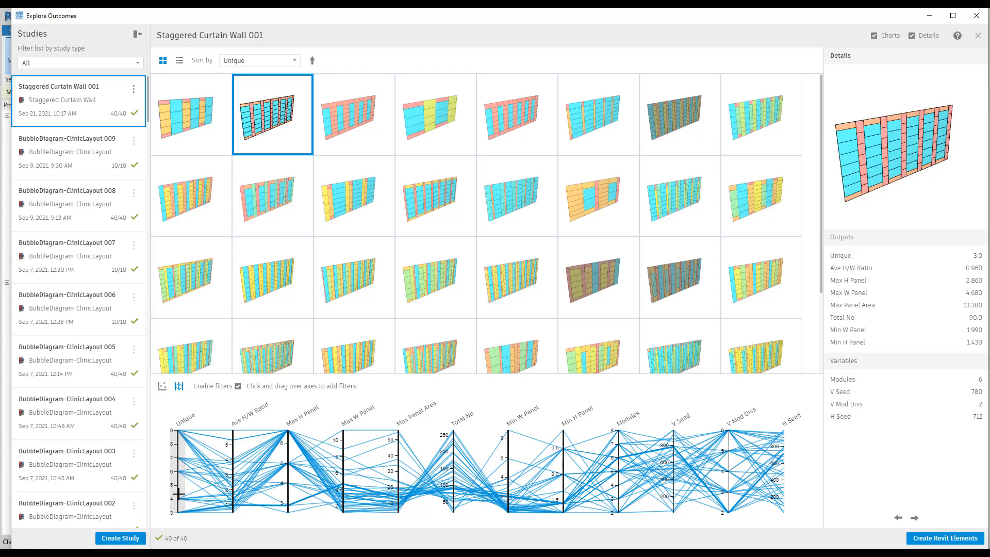
Step: Filter the outcomes to 3 to 4 unique panels and try an additional filter for low Ave H/W Ratio values up to about 1
drag(178, 492, 177, 520)
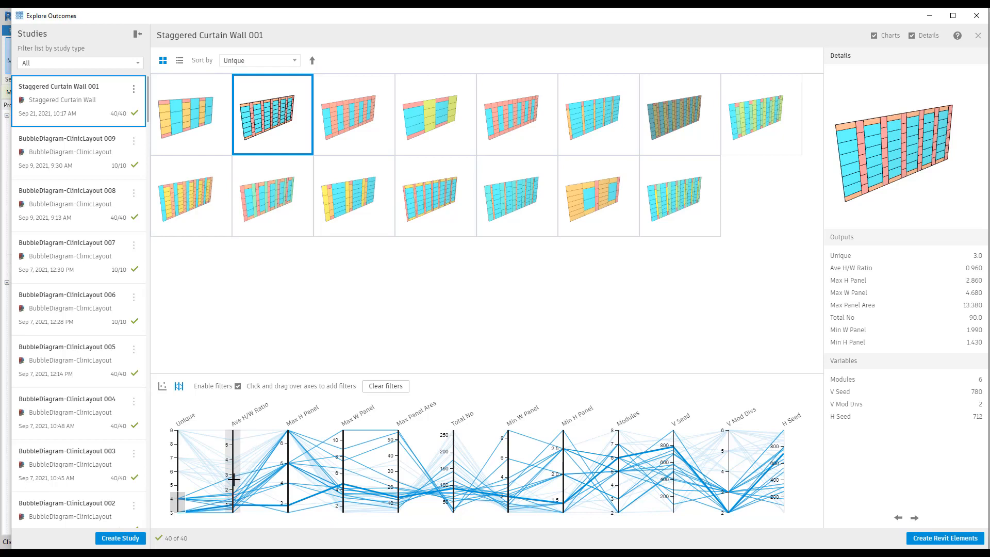
drag(233, 502, 235, 519)
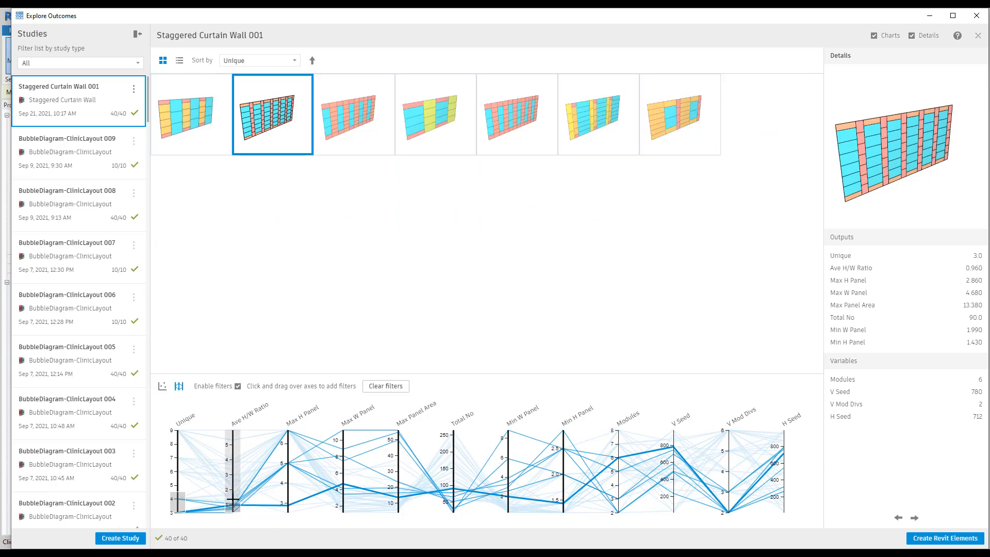
click(232, 473)
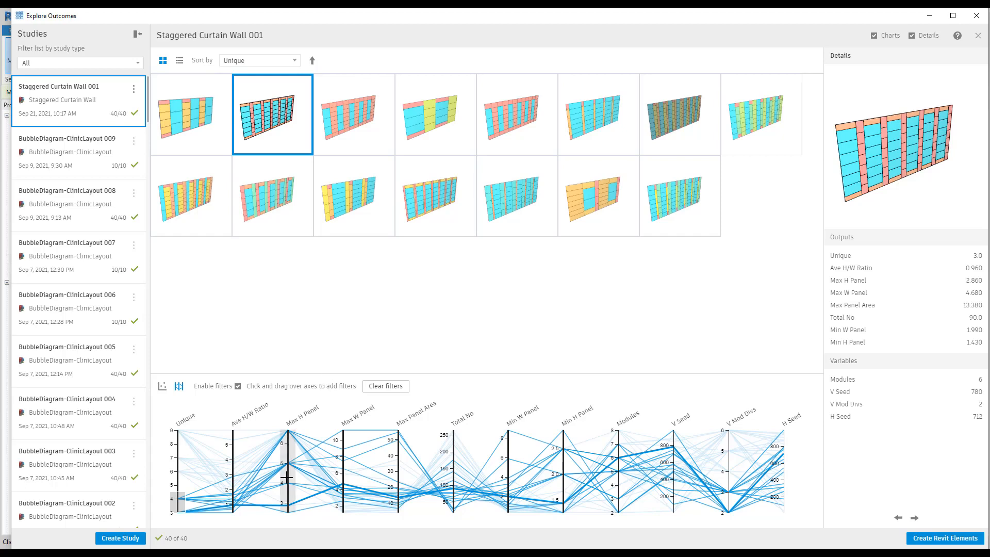
Step: Try filtering the outcomes by a Max H Panel of about 4 and a low Max W Panel range, and remove both filters
drag(287, 480, 290, 493)
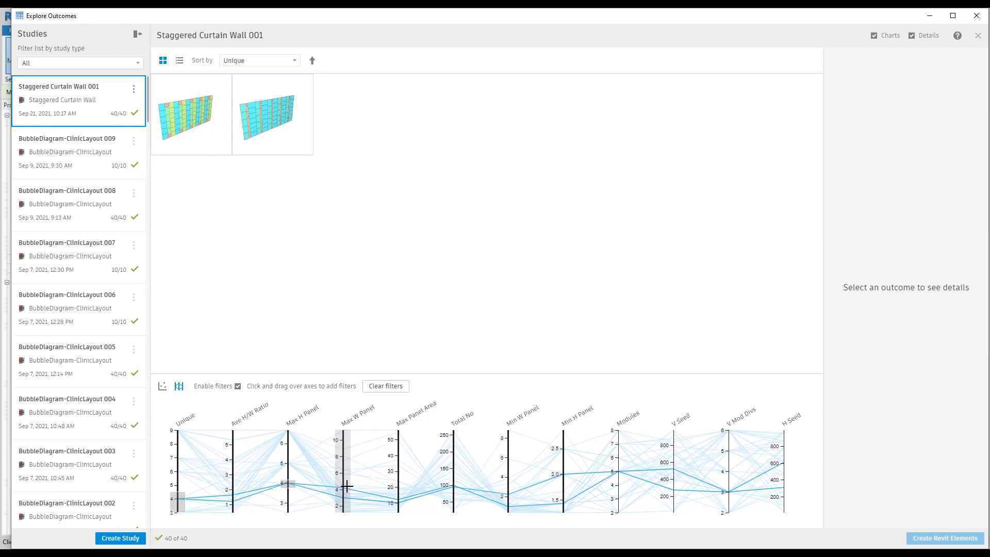
drag(346, 486, 341, 500)
click(343, 477)
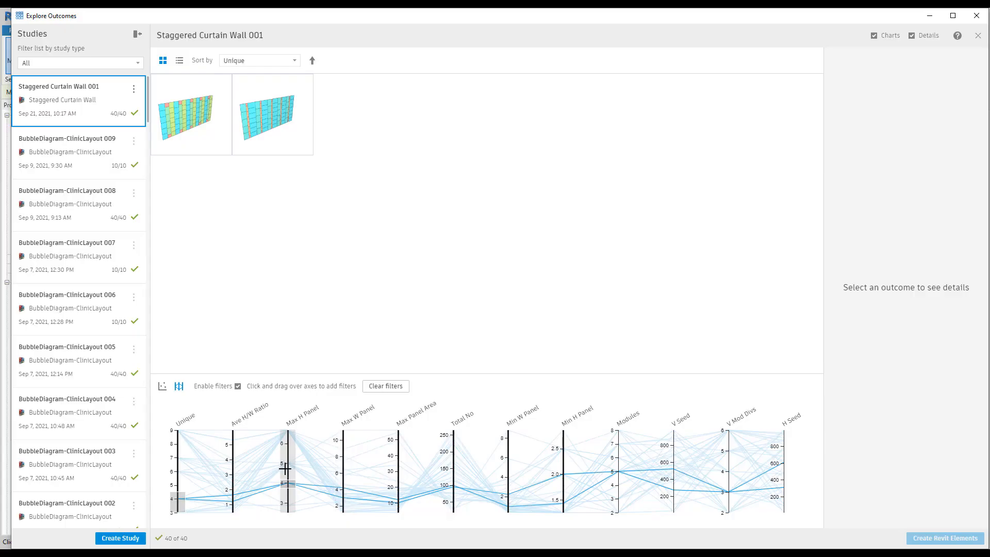
click(286, 468)
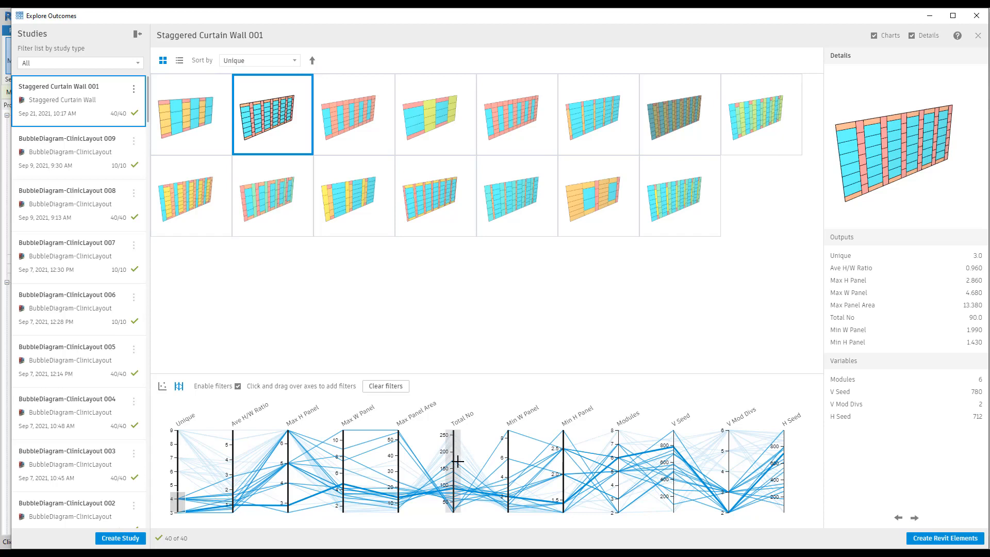
Step: Add a Total No filter that keeps outcomes with about 155 to 190 panels
drag(453, 455, 453, 466)
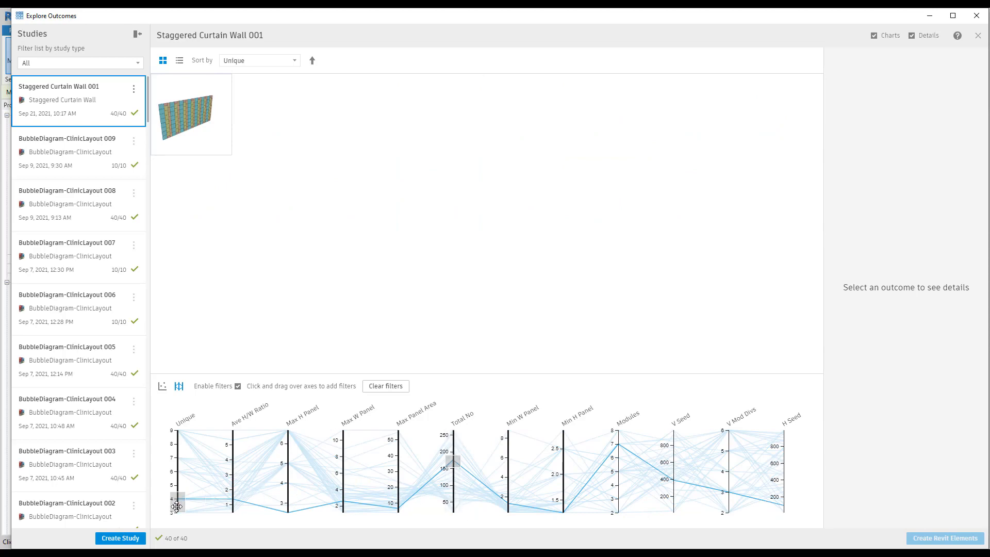
Step: Select the remaining filtered outcome, collapse the Studies list and narrow the outcomes window so the Revit 3D view shows beside it
click(181, 129)
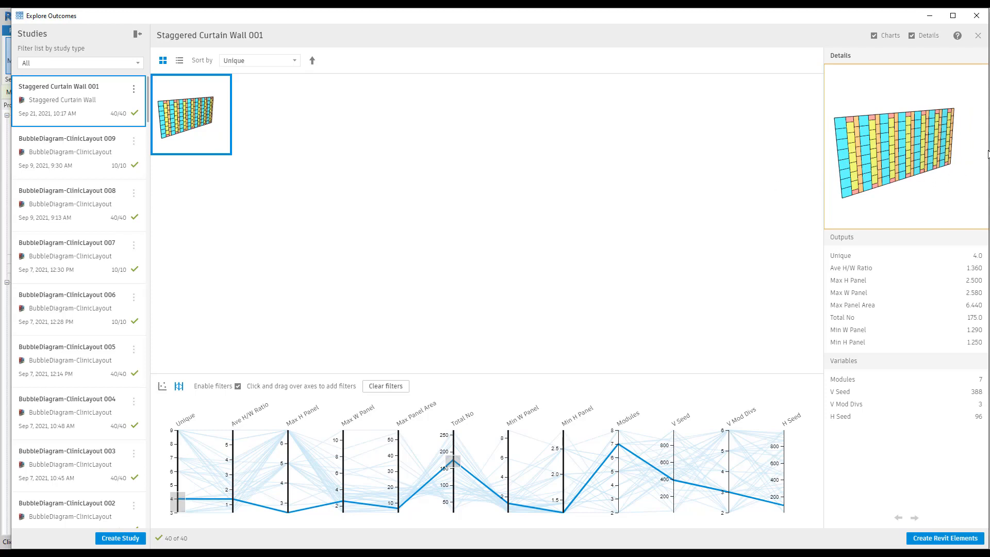
drag(985, 150, 499, 199)
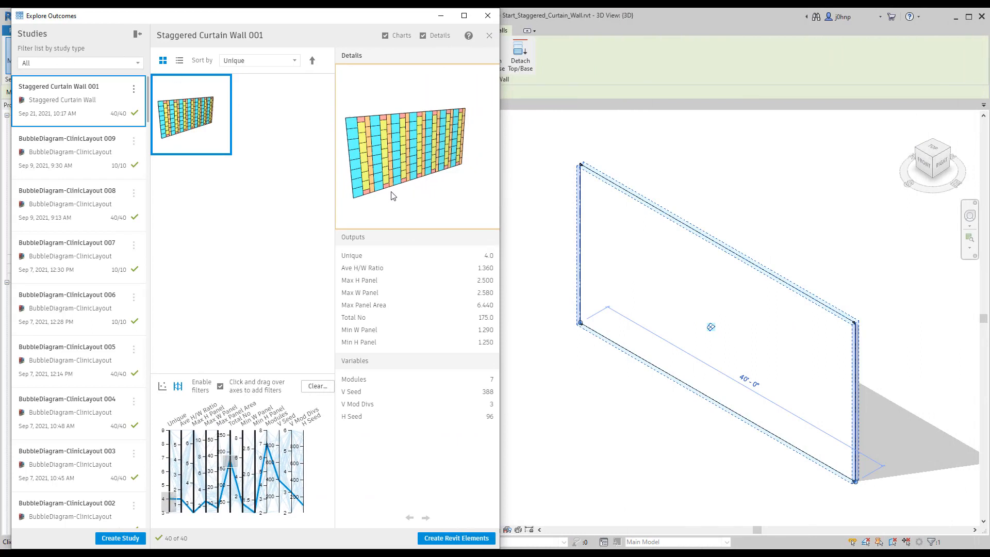
click(135, 36)
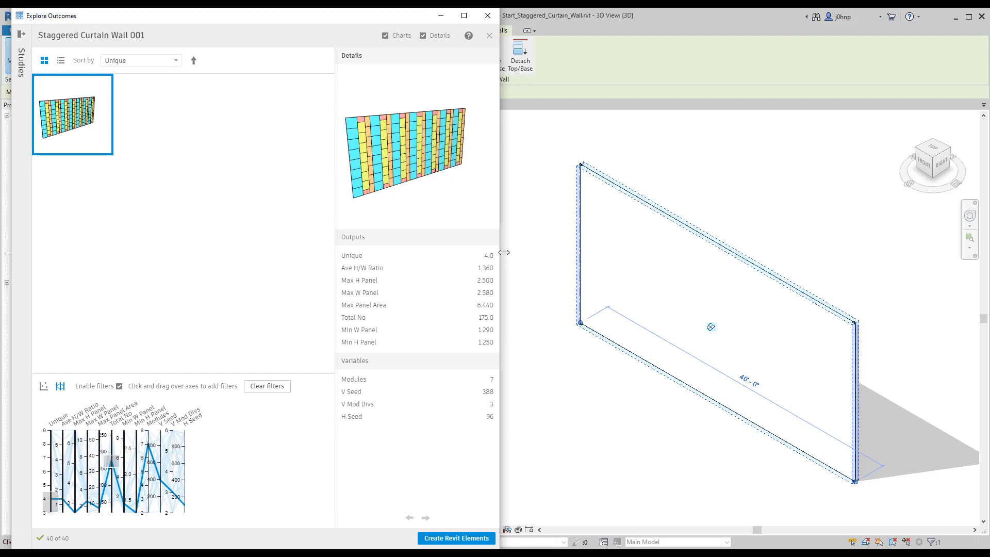
drag(501, 253, 482, 252)
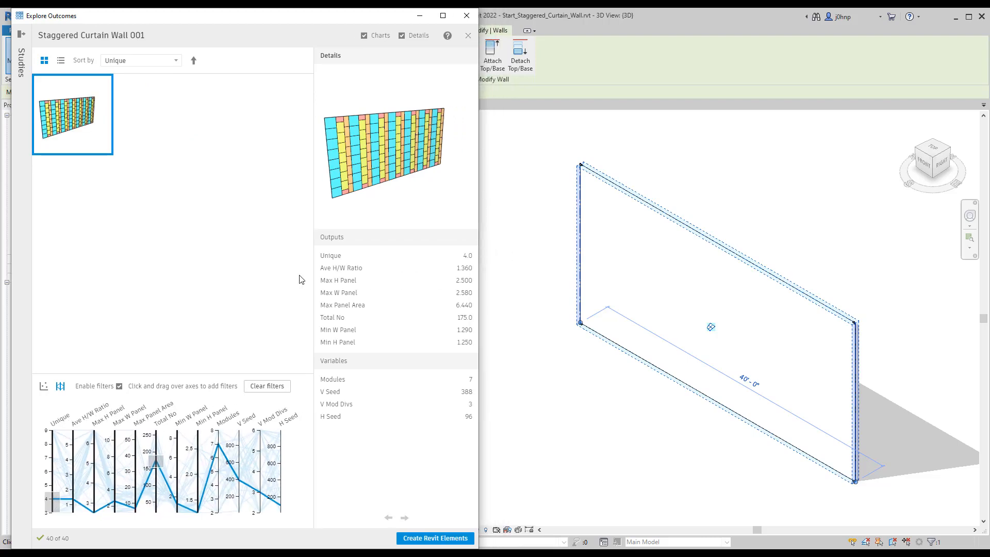
click(544, 295)
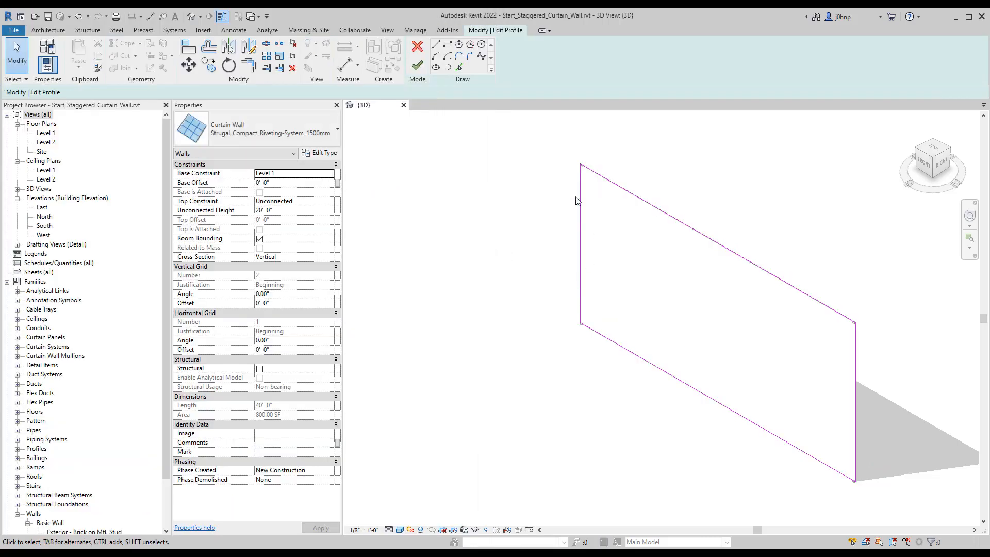
click(417, 47)
click(529, 209)
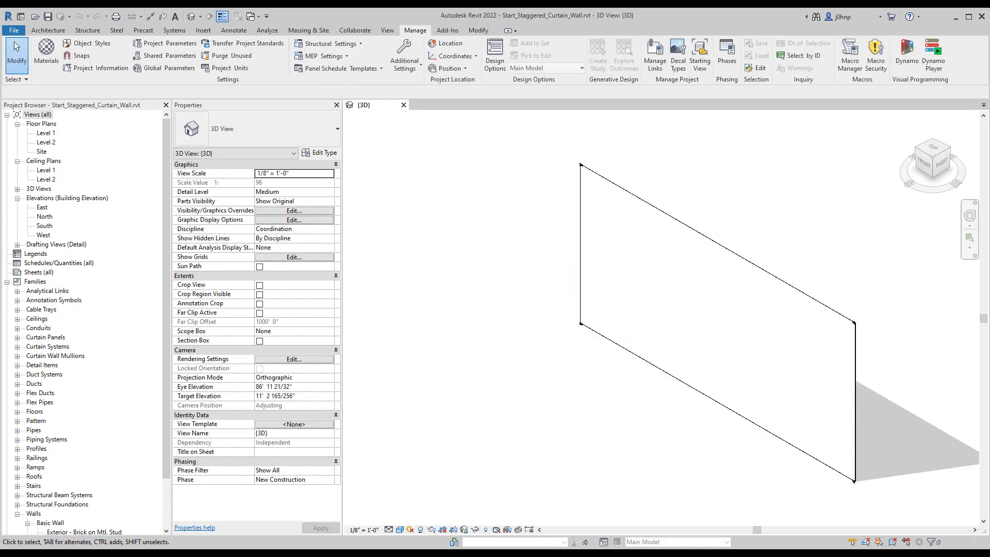
key(alt+Tab)
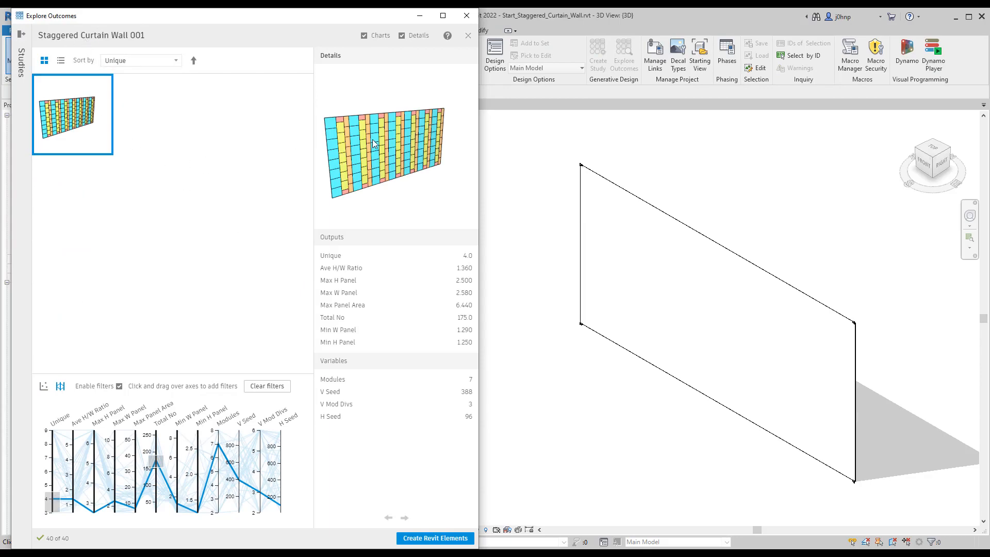
click(500, 168)
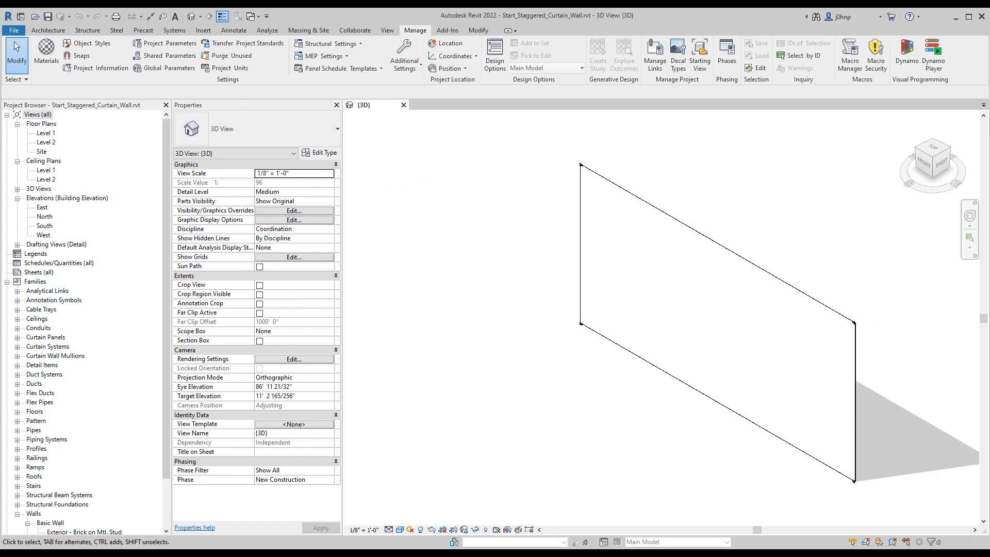
key(alt+Tab)
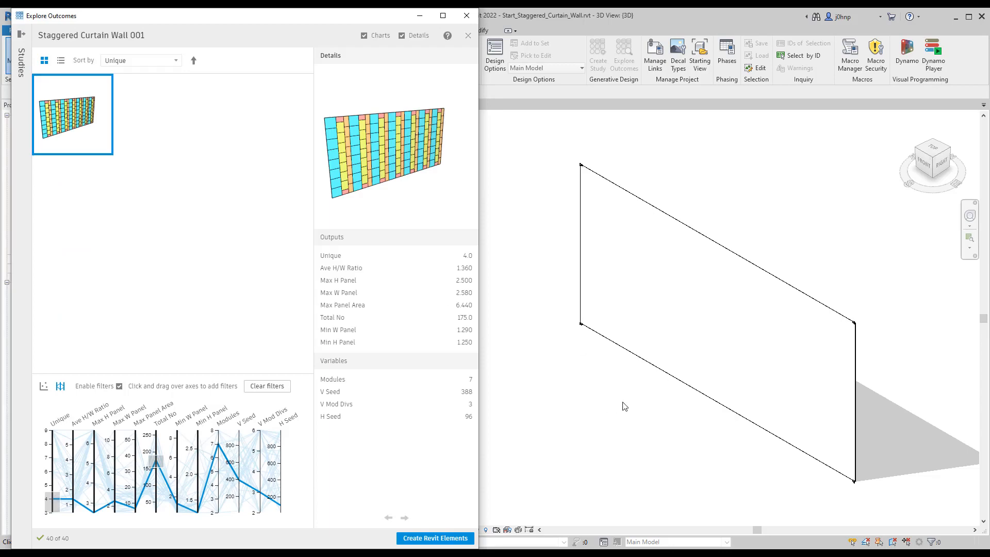
Step: Create Option Set 1 with four design options, Option 1 to Option 4, and keep Main Model as the active option
click(506, 329)
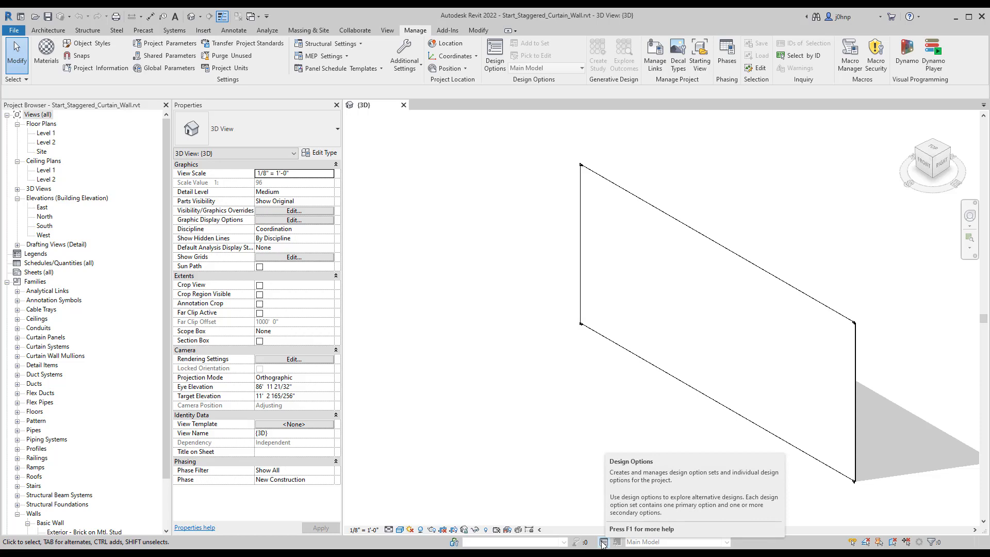
click(602, 543)
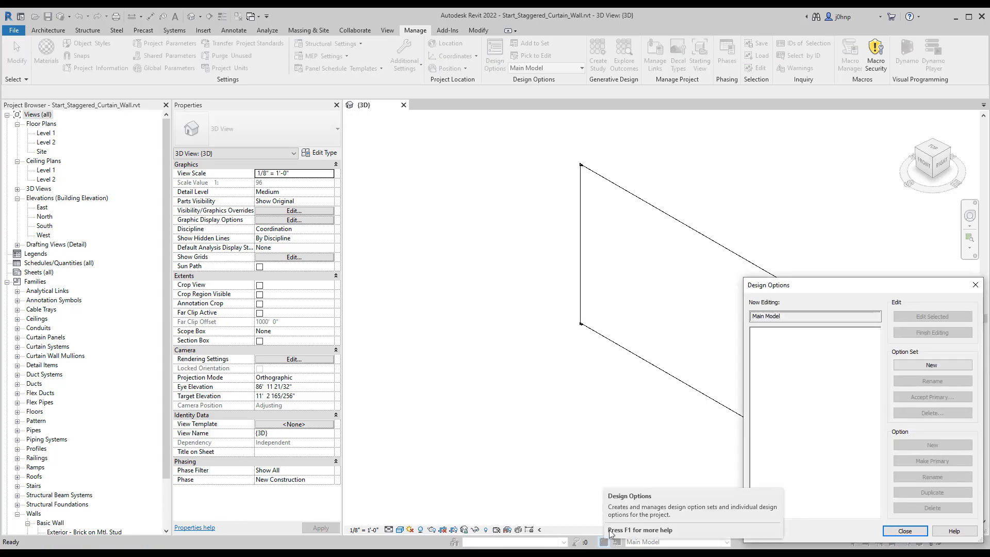
drag(827, 290, 425, 145)
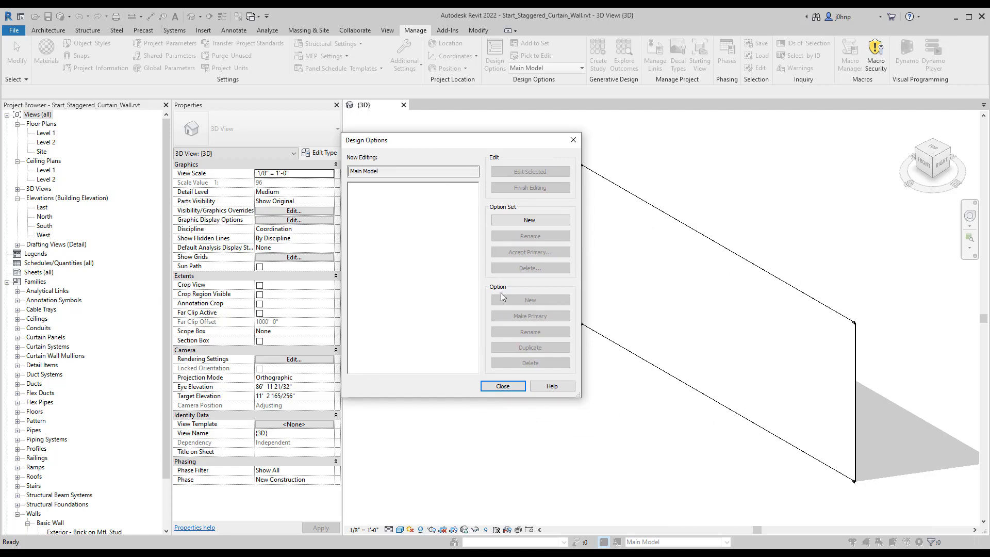
click(509, 221)
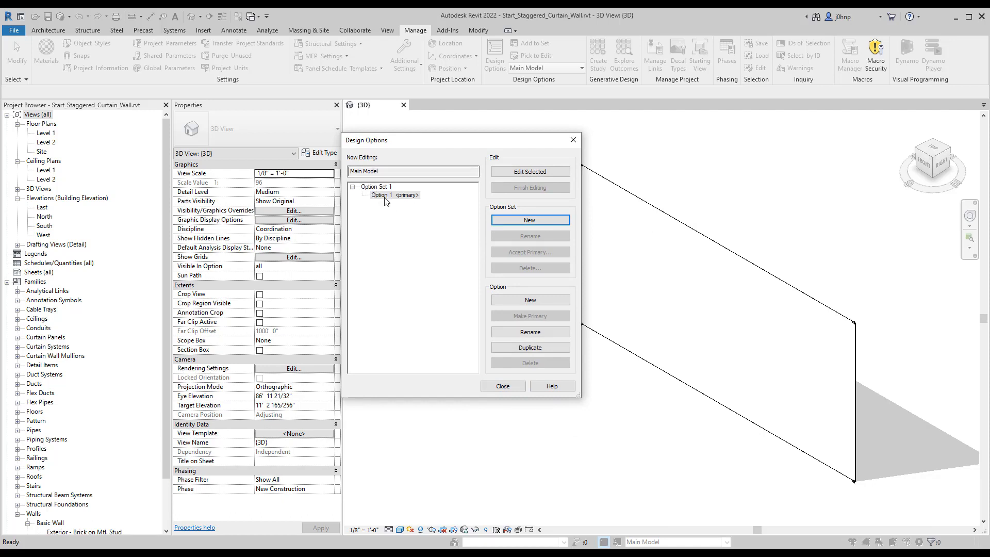
click(542, 304)
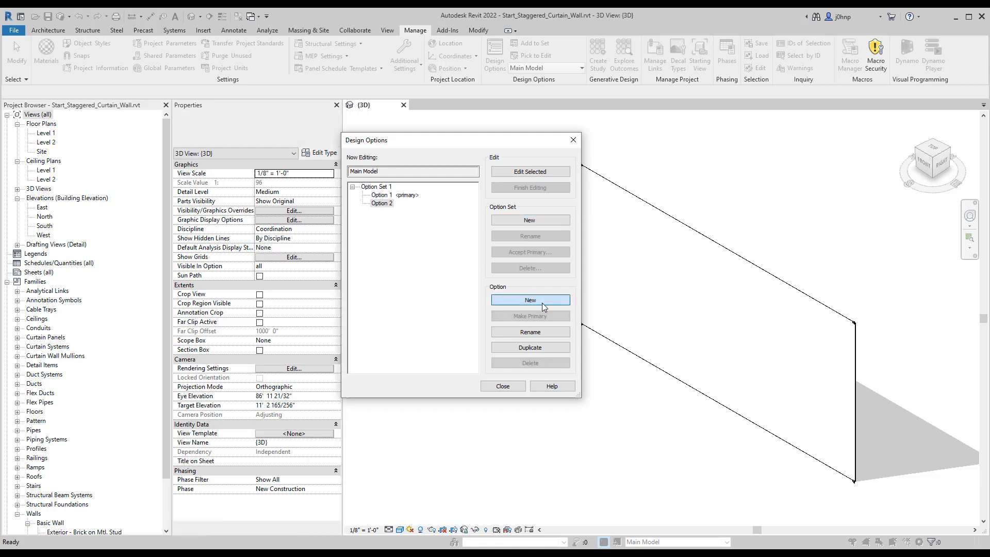
click(542, 304)
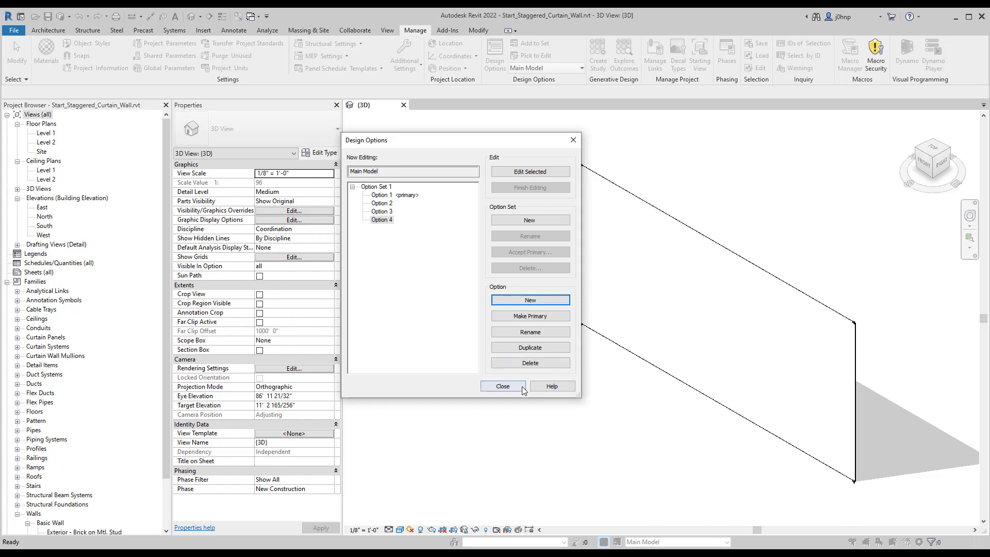
click(502, 386)
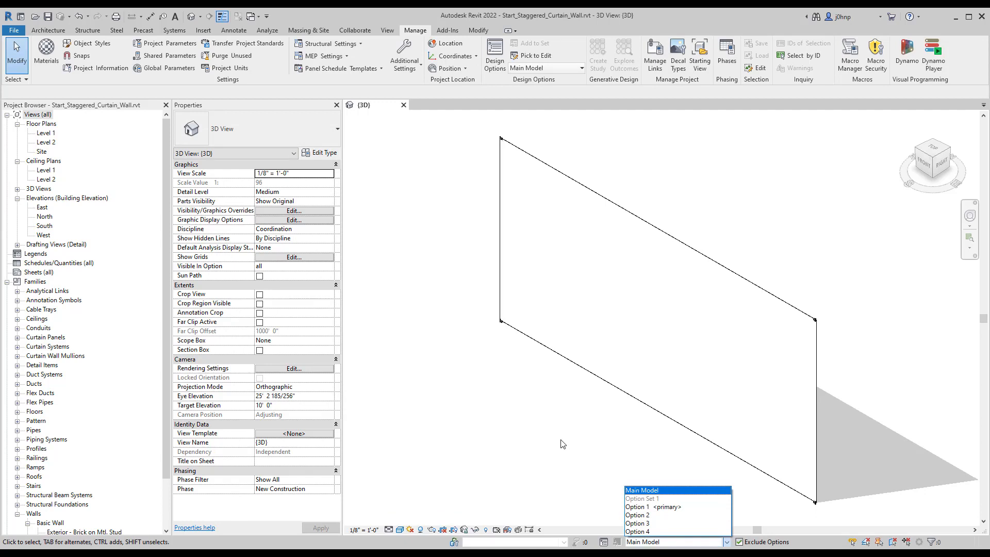
key(Return)
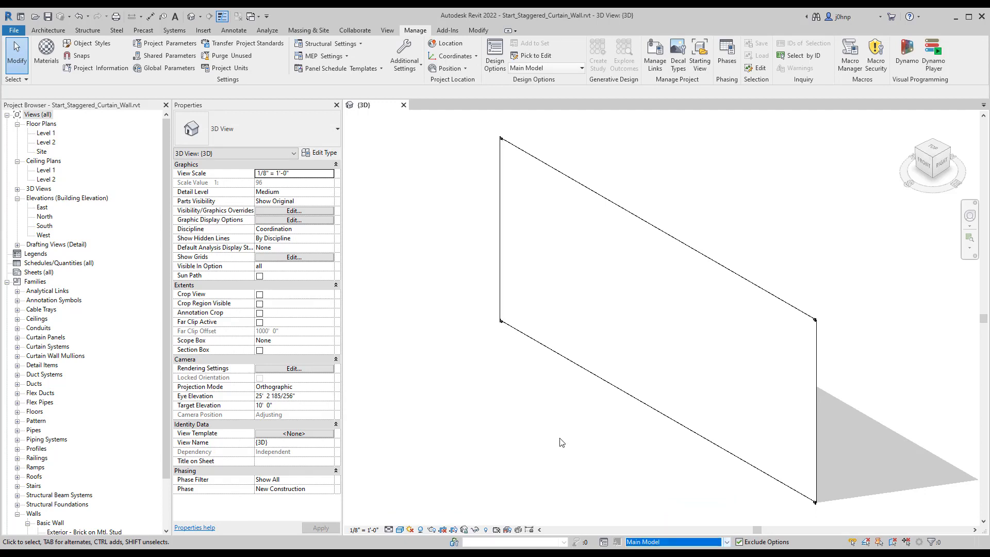
Step: Select the curtain wall in the 3D view and look up its element ID
click(676, 248)
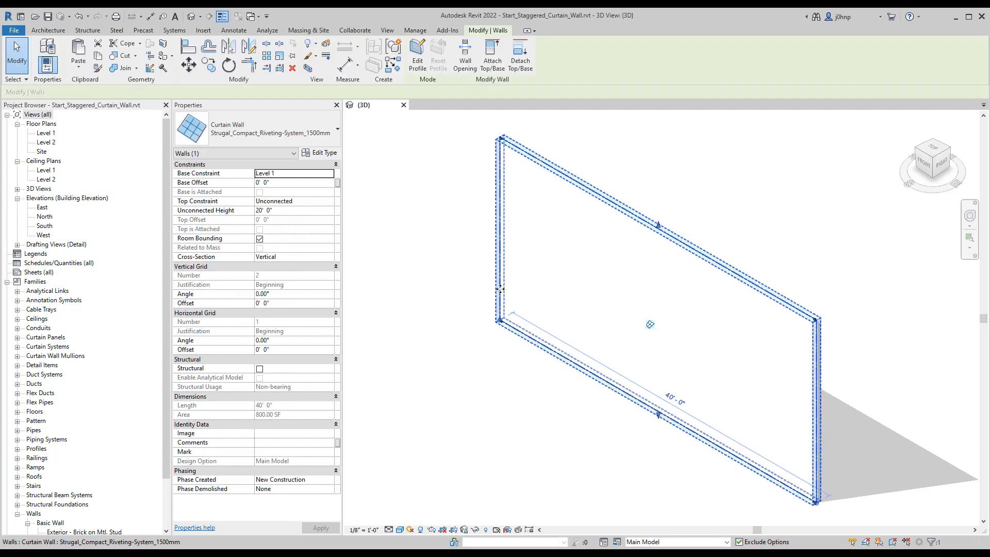
click(460, 371)
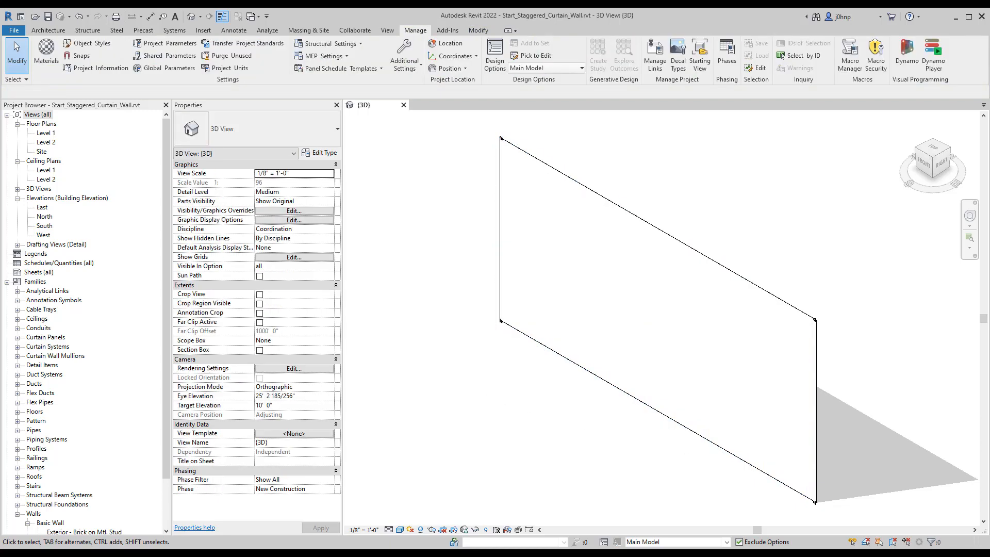
key(alt+Tab)
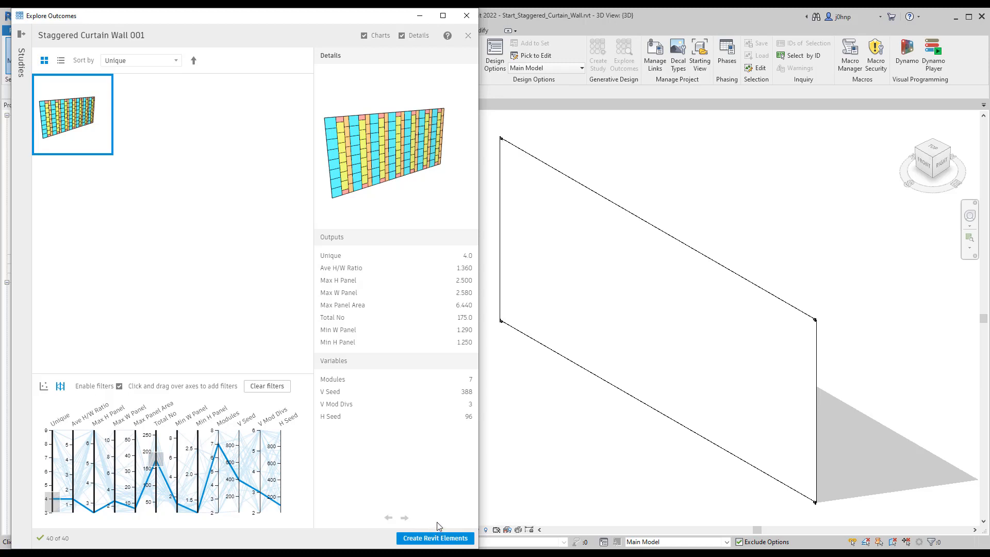
click(551, 170)
click(548, 165)
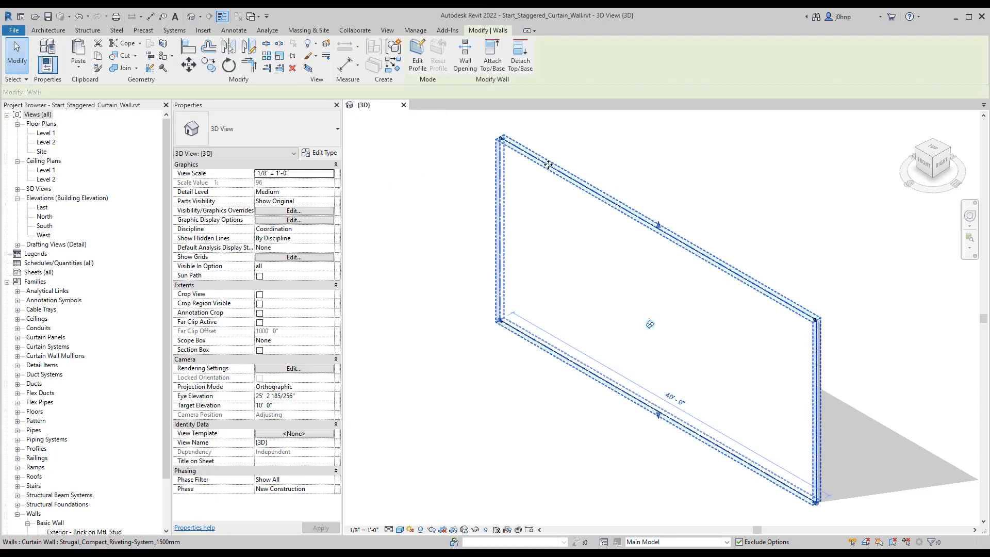
click(429, 31)
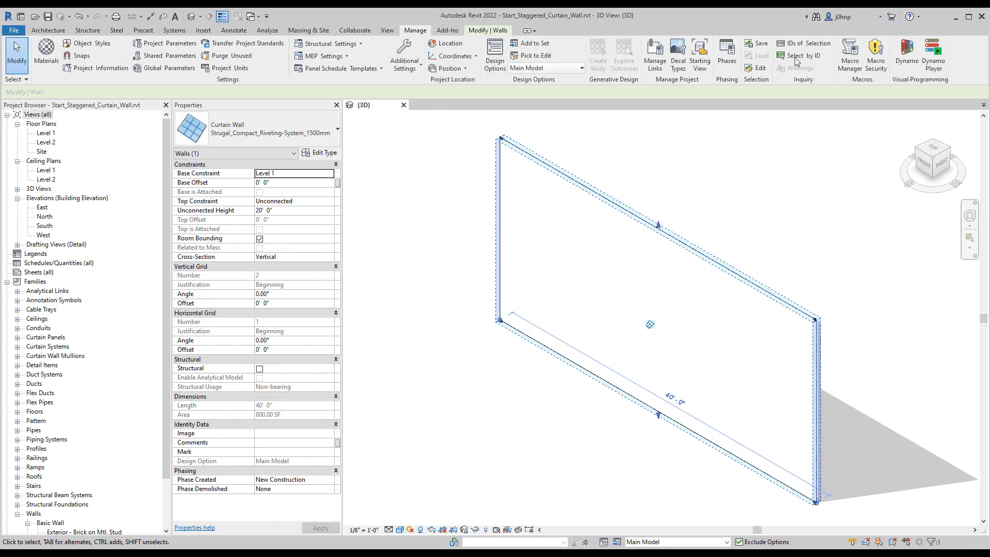
click(804, 43)
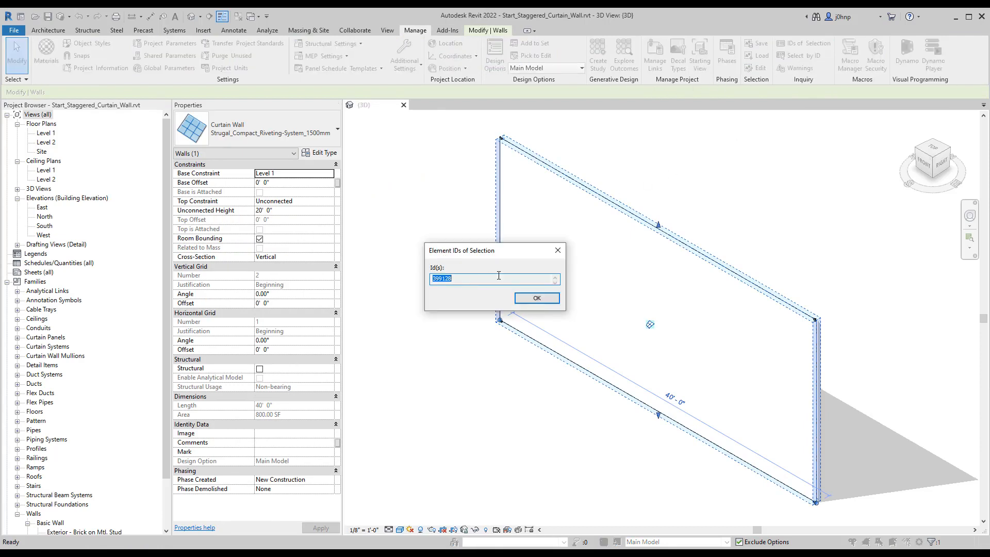
click(562, 251)
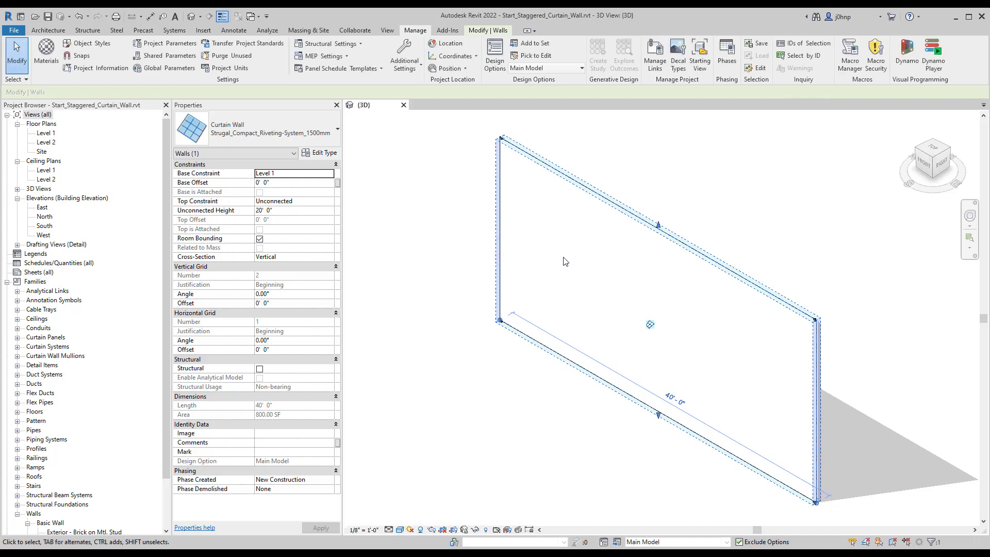
Step: Create the Revit elements from the selected Staggered Curtain Wall 001 outcome and return to the Revit 3D view
click(472, 266)
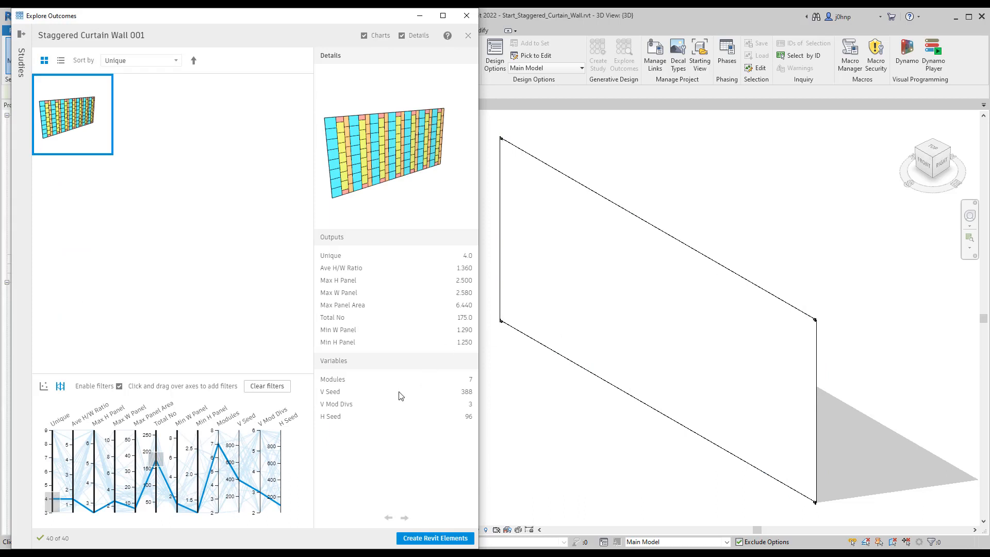
click(423, 536)
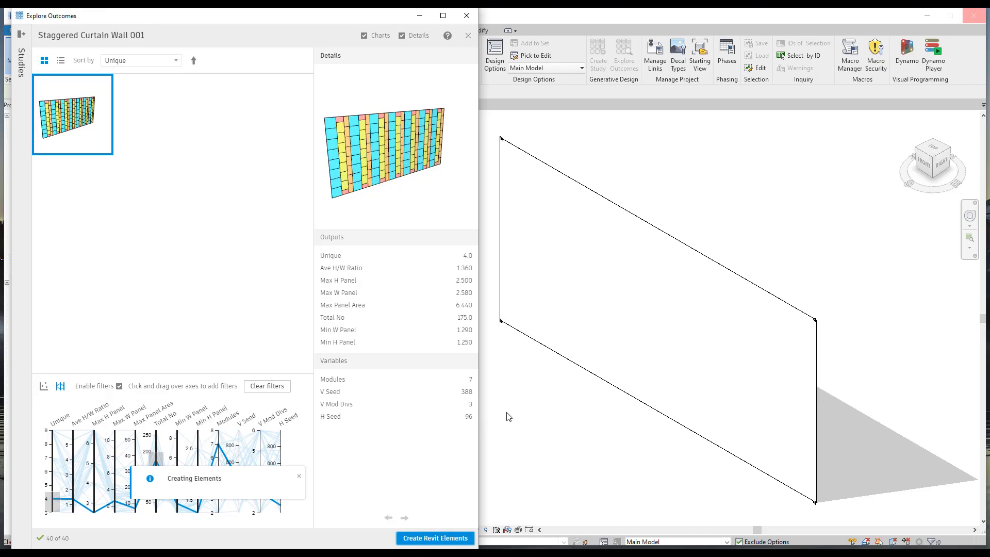
click(541, 379)
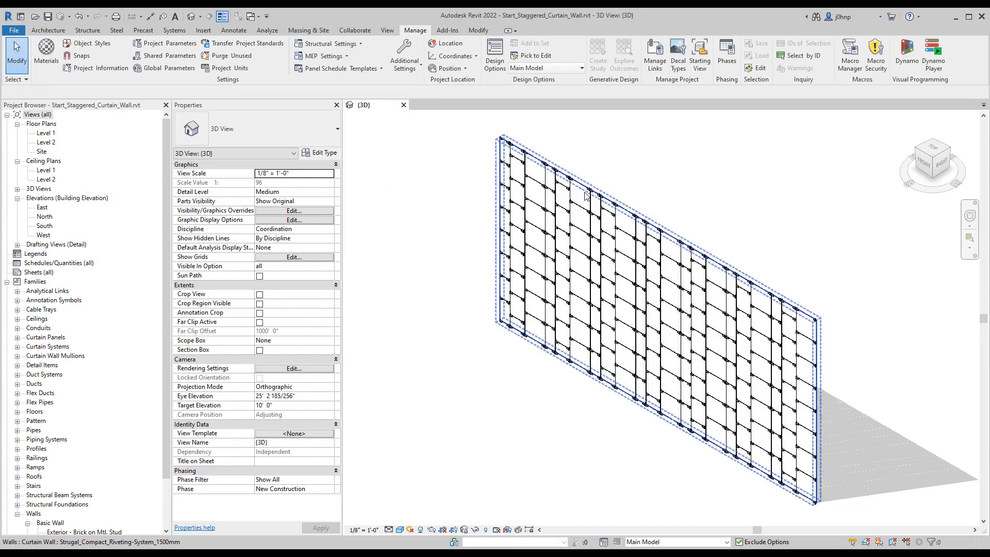
Step: Inspect the generated panel layout from the back of the wall and check the dimensions of a single curtain panel
click(540, 223)
shift+middle_drag(540, 223, 418, 211)
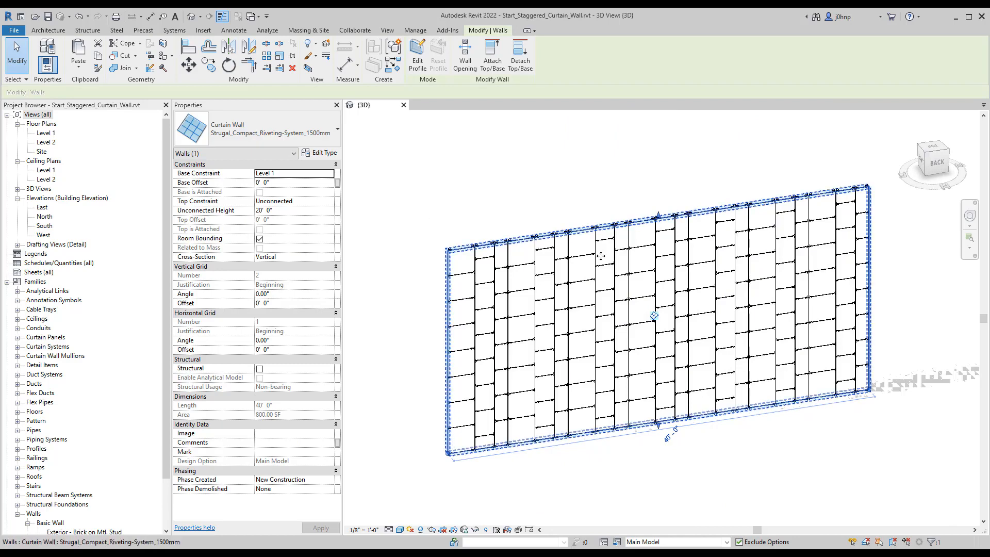
scroll(592, 254, up, 3)
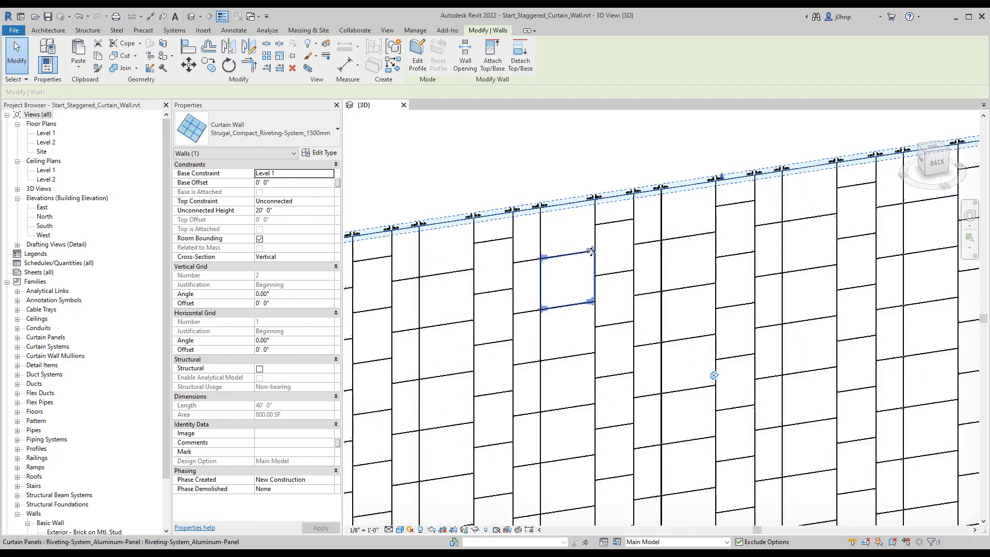
click(590, 251)
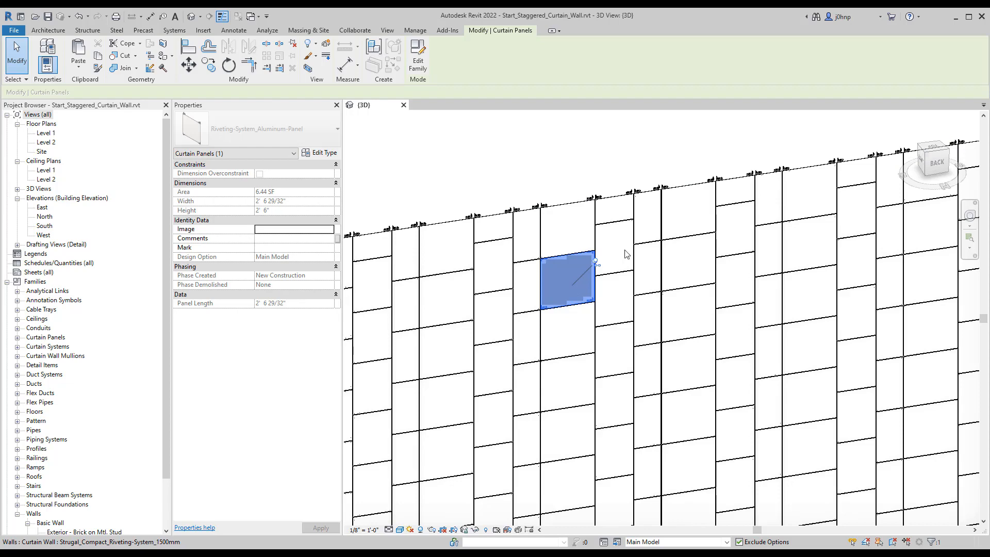
scroll(468, 283, down, 5)
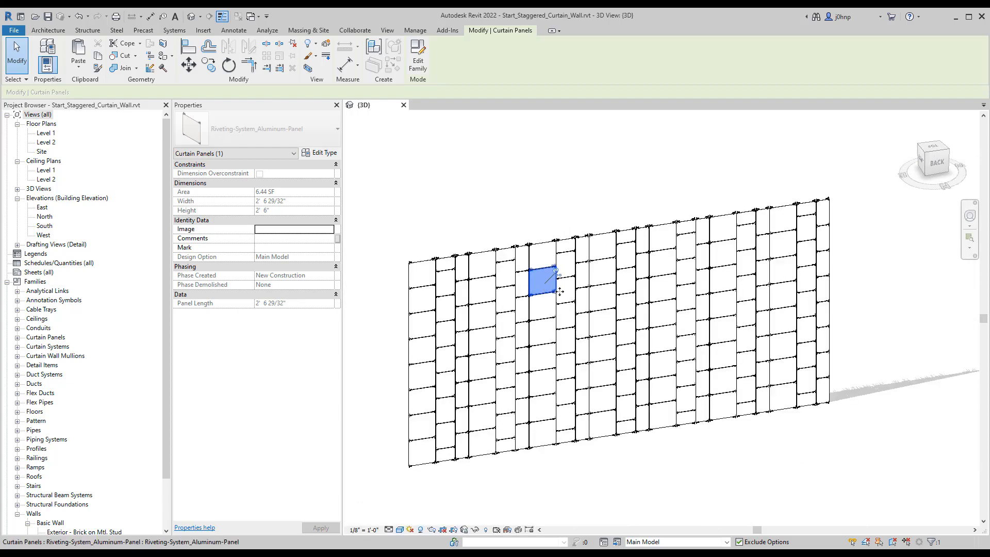
shift+middle_drag(564, 294, 649, 250)
click(648, 251)
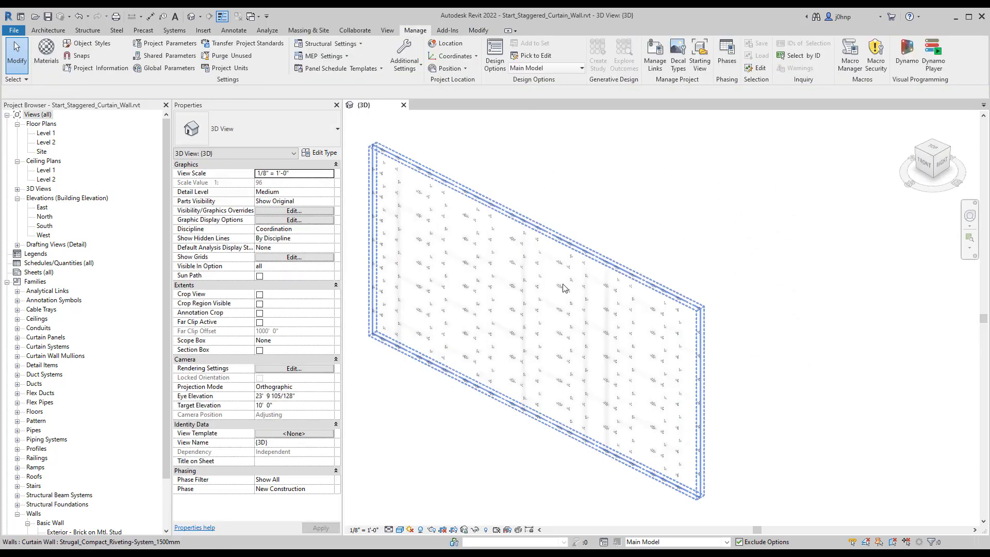
Step: Select the entire panelled curtain wall in the 3D view from the front
scroll(563, 283, up, 3)
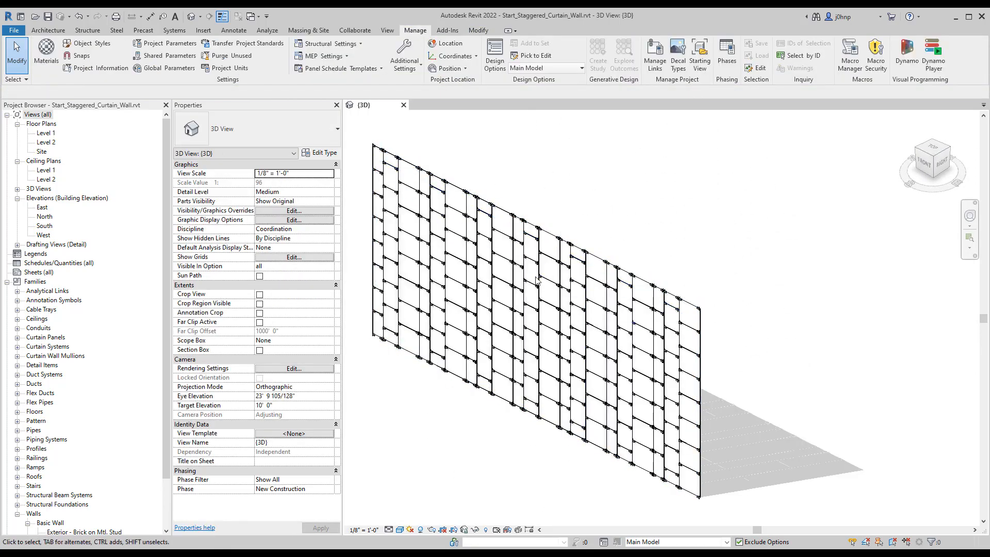
middle_drag(525, 281, 552, 301)
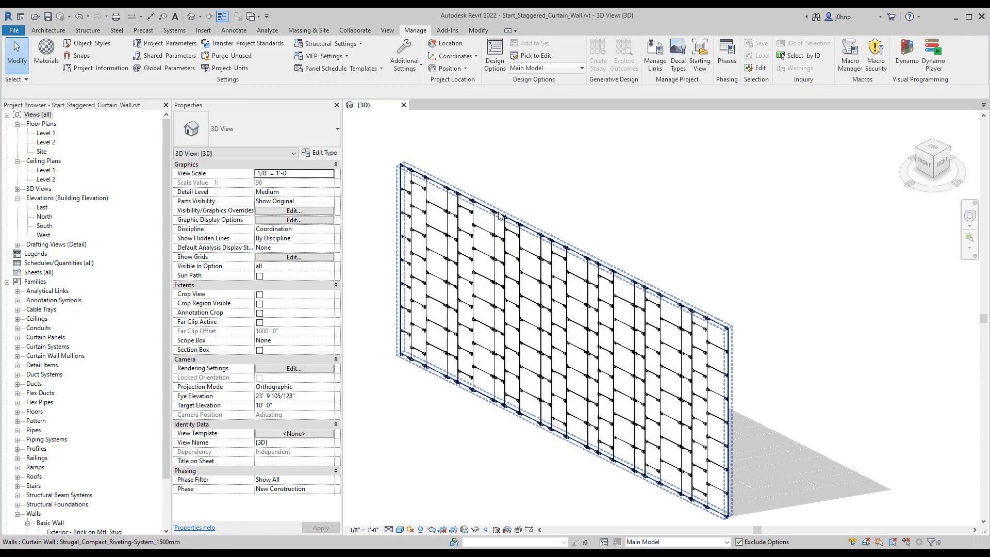
click(521, 231)
middle_drag(541, 248, 598, 247)
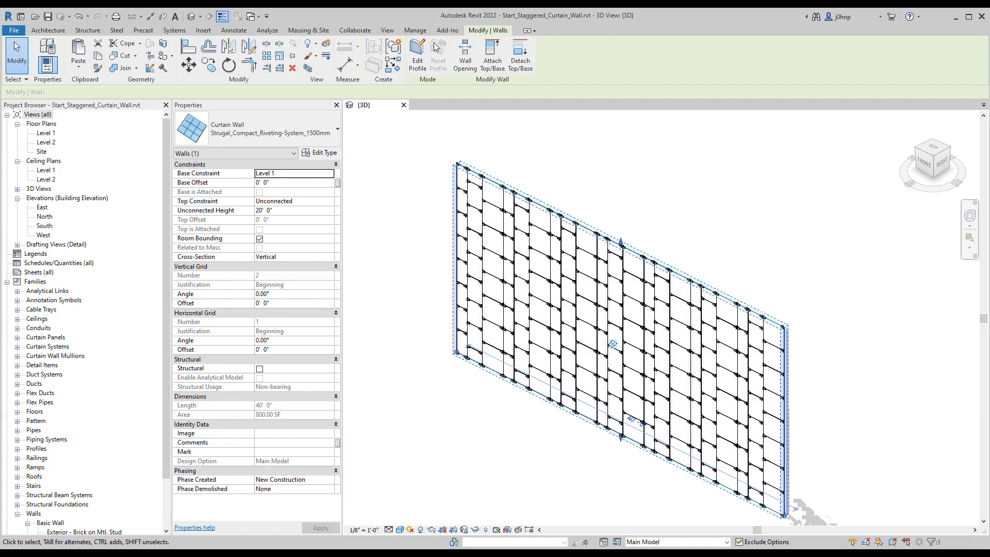
Step: Copy the selected panelled curtain wall to the clipboard and undo the Dynamo script run that generated its panels
click(415, 29)
click(486, 31)
click(82, 72)
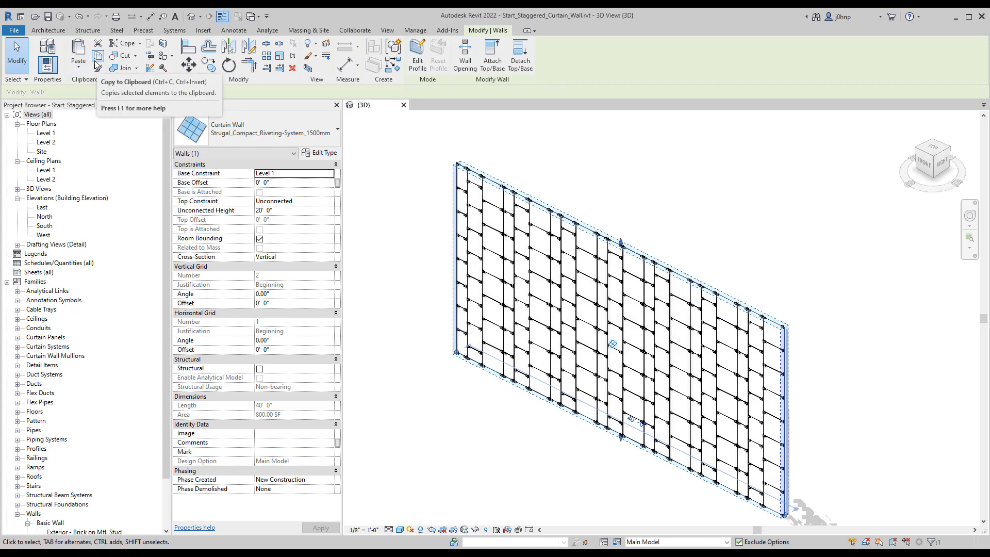
click(617, 187)
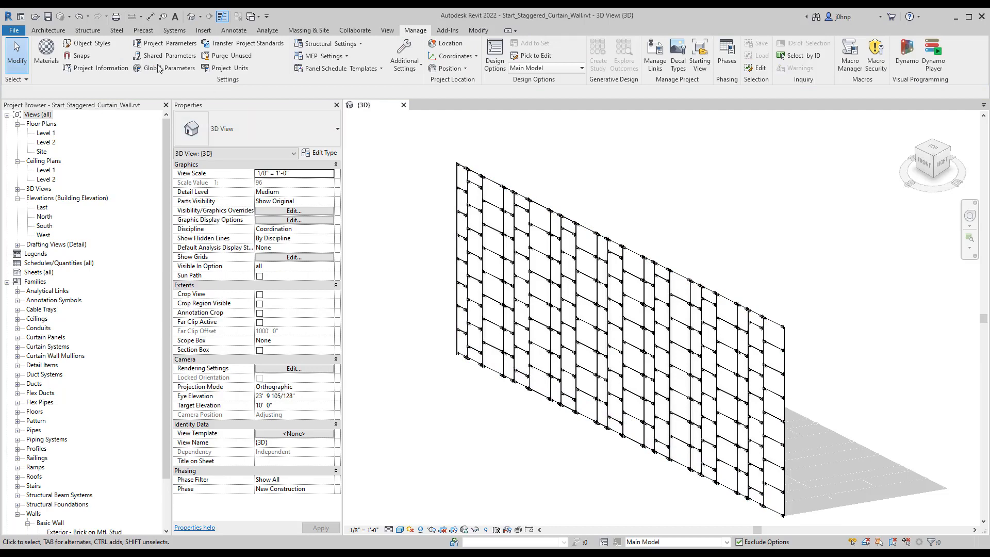
click(88, 16)
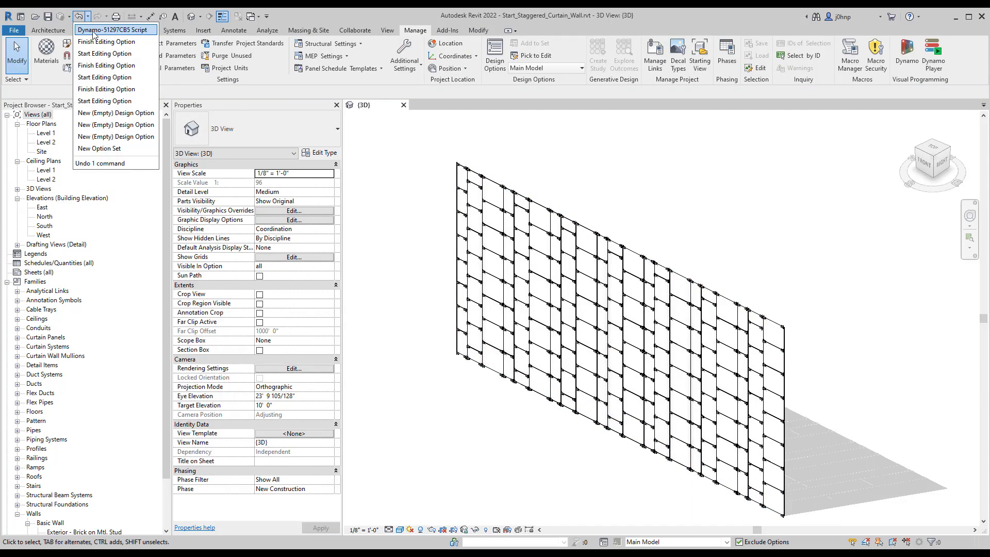
click(92, 32)
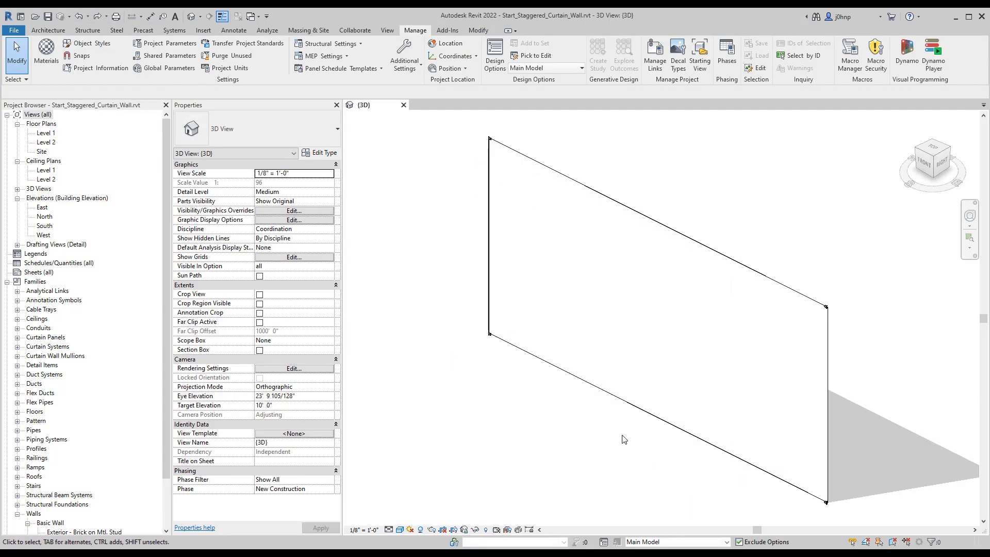
Step: Paste the copied curtain wall into design option Option 1, aligned to the same place, and return to the Main Model
click(709, 541)
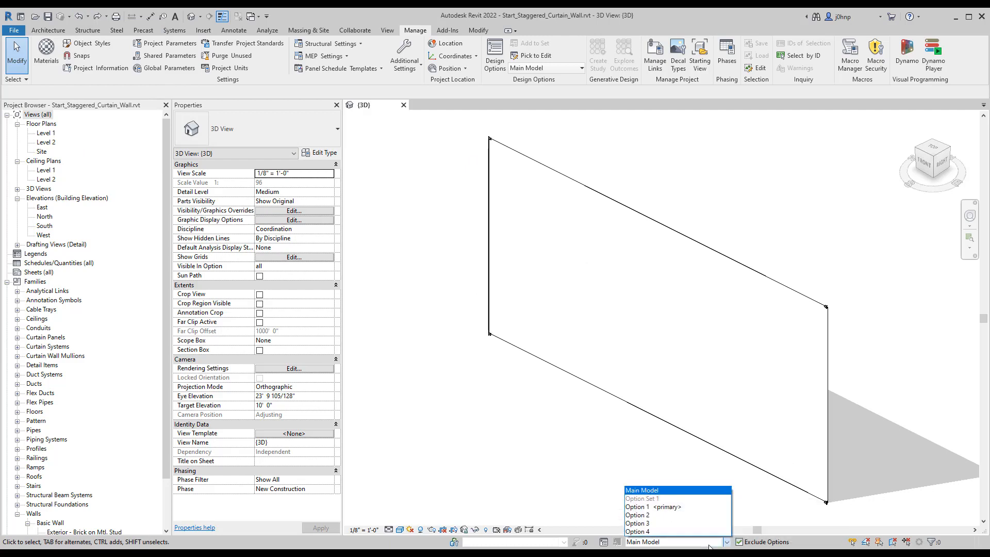
click(655, 510)
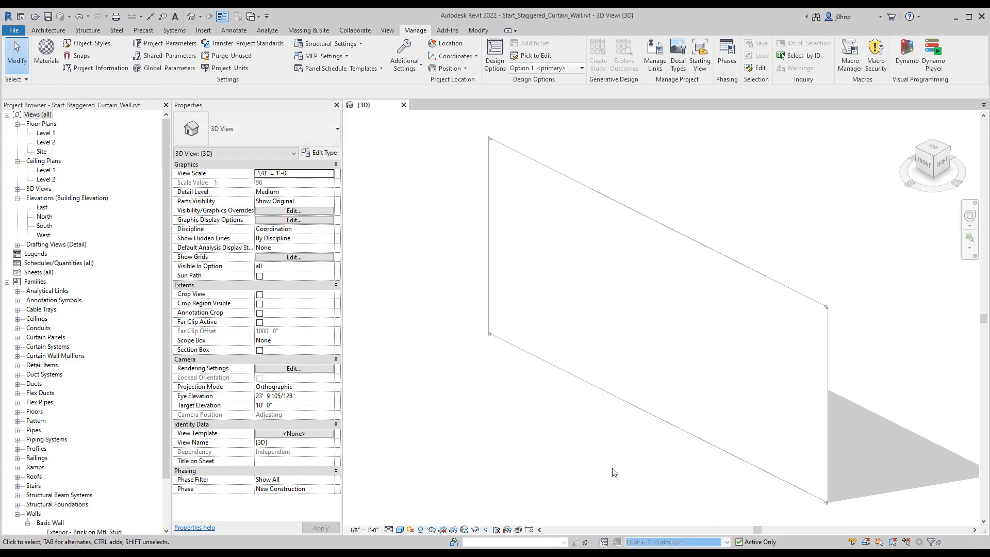
click(479, 33)
click(84, 72)
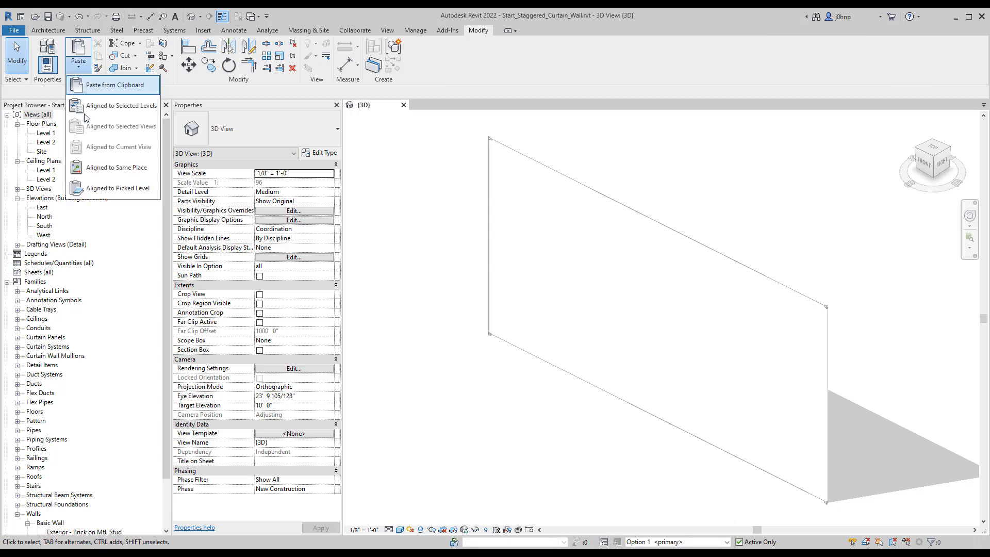
click(104, 163)
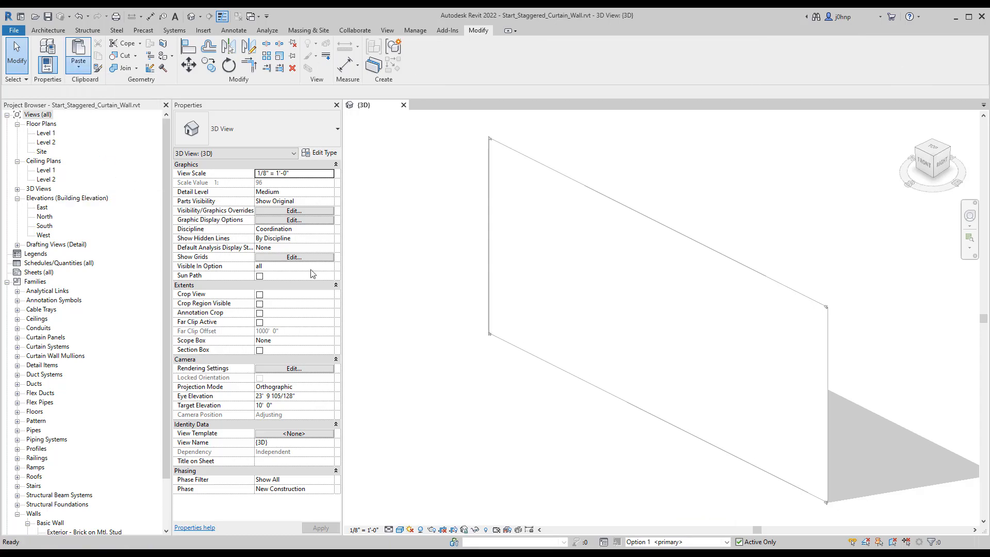
click(426, 315)
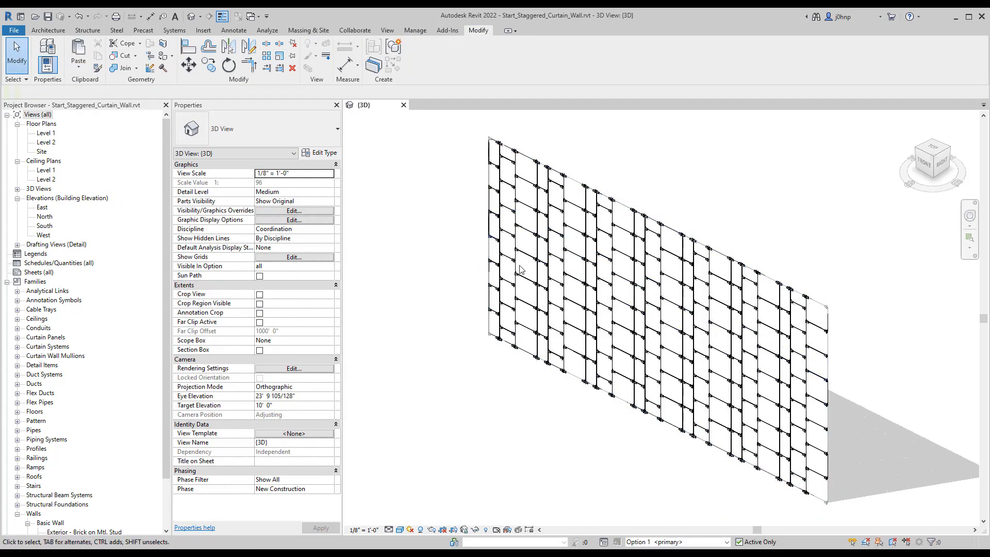
click(682, 541)
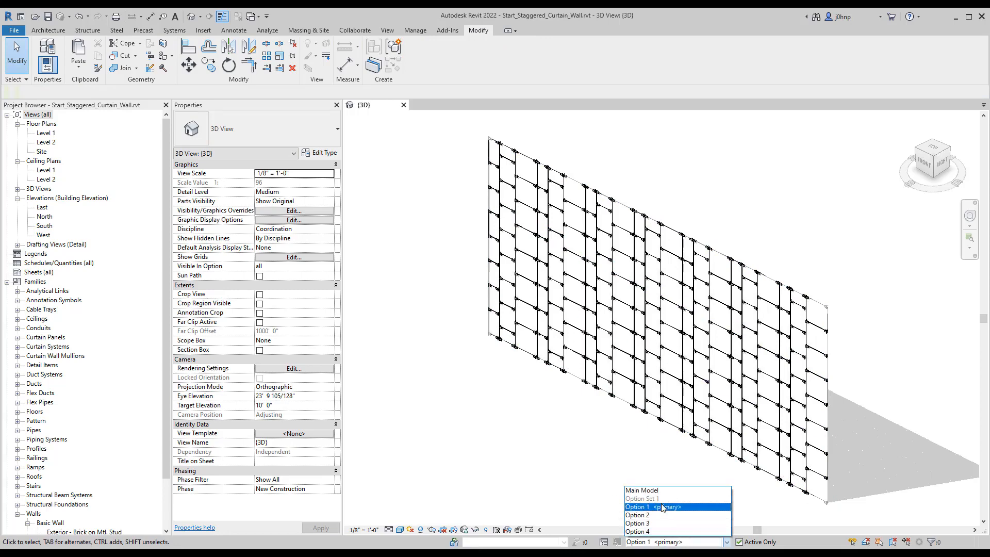
click(649, 490)
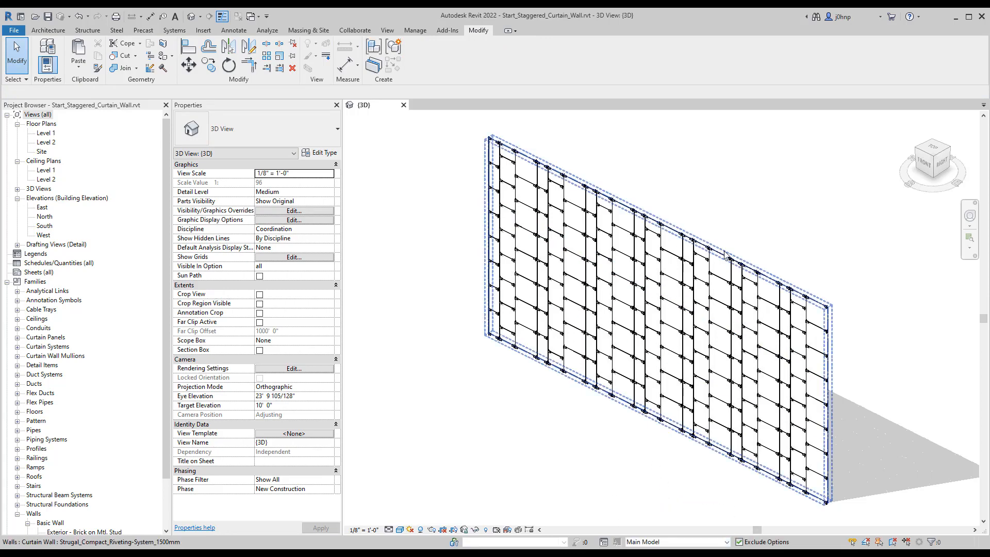
Step: Select the unpanelled Main Model curtain wall and temporarily isolate it in the 3D view
click(812, 332)
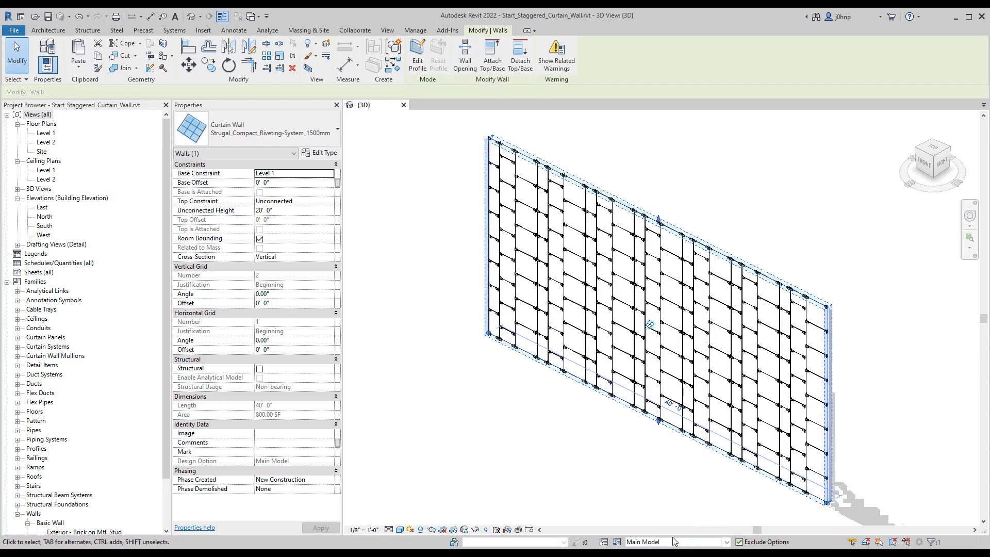
click(726, 541)
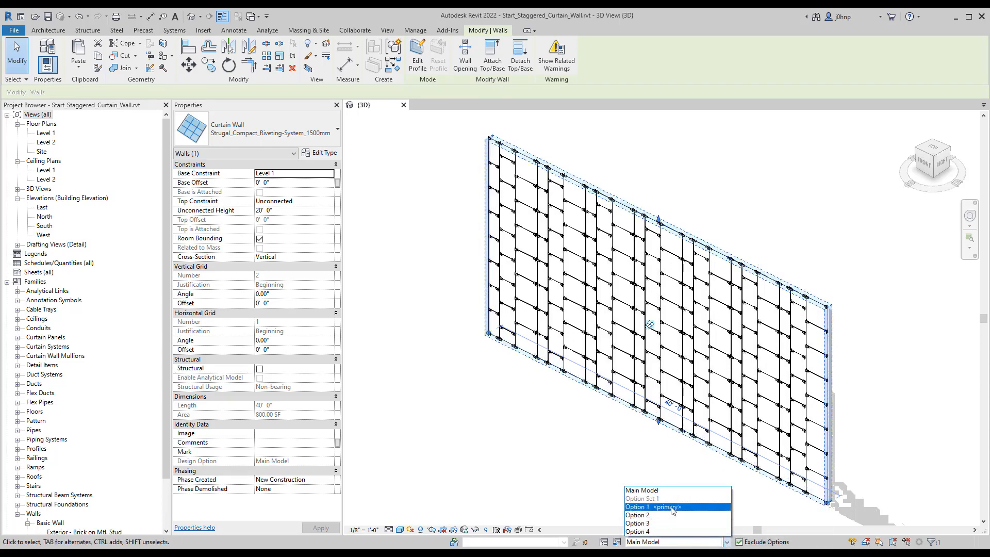
click(559, 417)
click(845, 457)
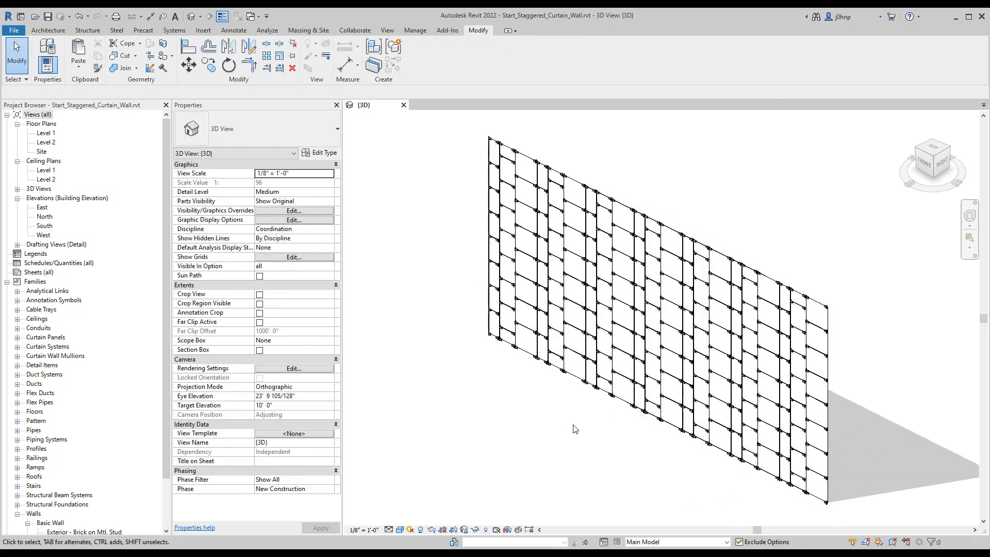
click(724, 256)
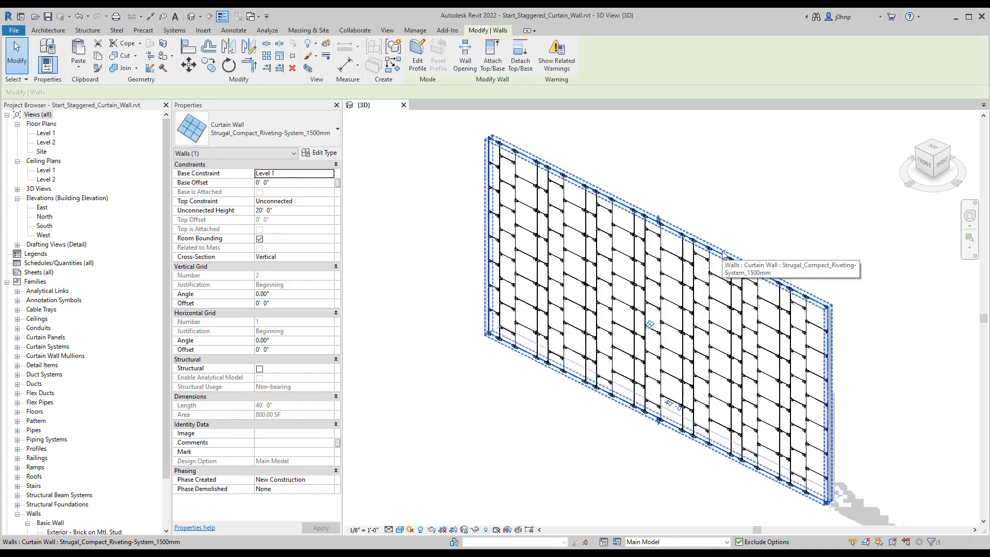
key(h)
key(i)
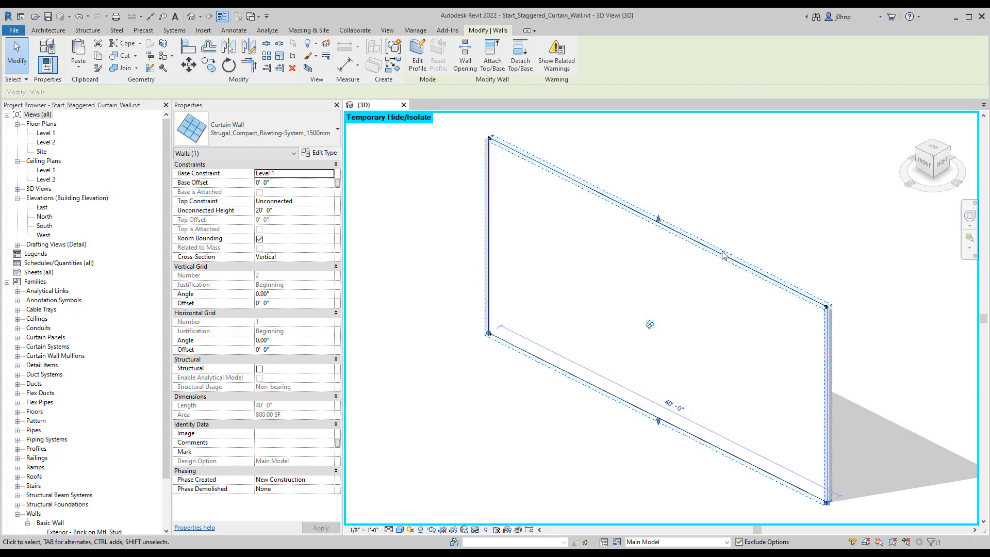
Step: Remove the Total No filter from the study outcomes and create Revit elements from the outcome with 2 modules and V Seed 480
click(790, 182)
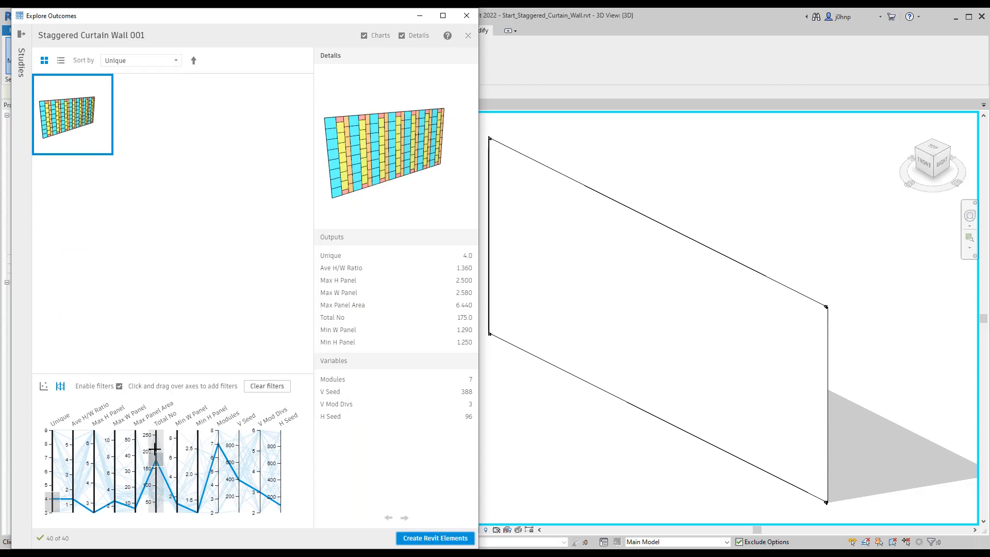
click(155, 448)
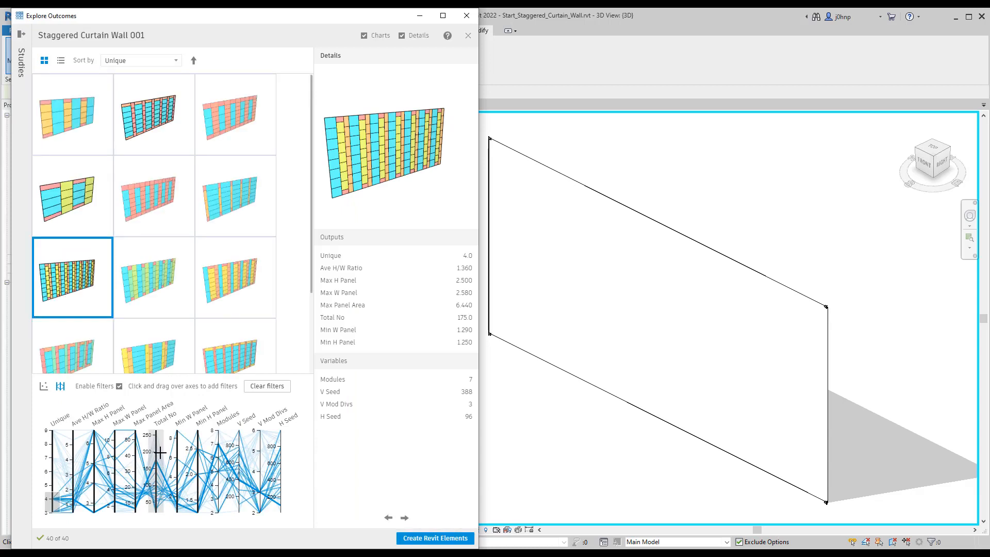
click(90, 187)
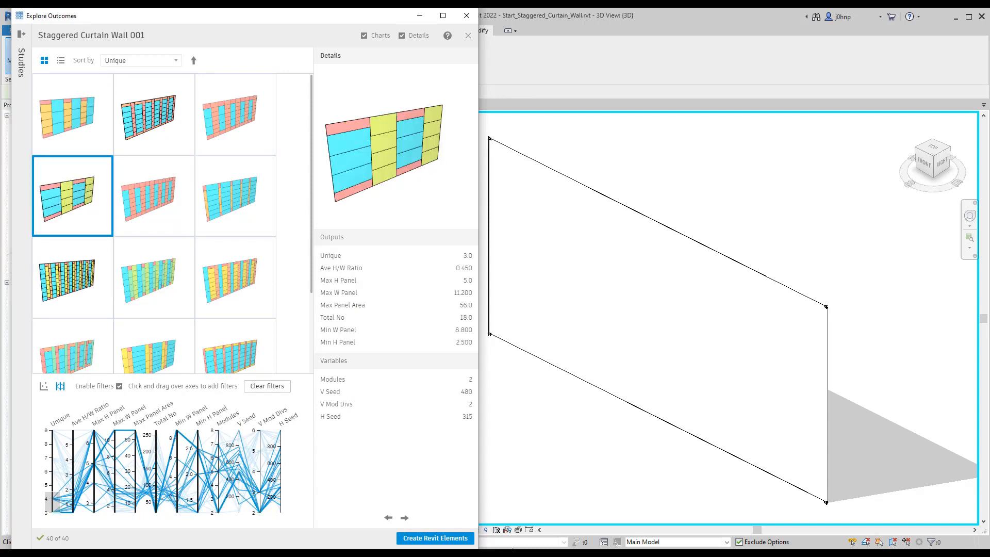
click(417, 539)
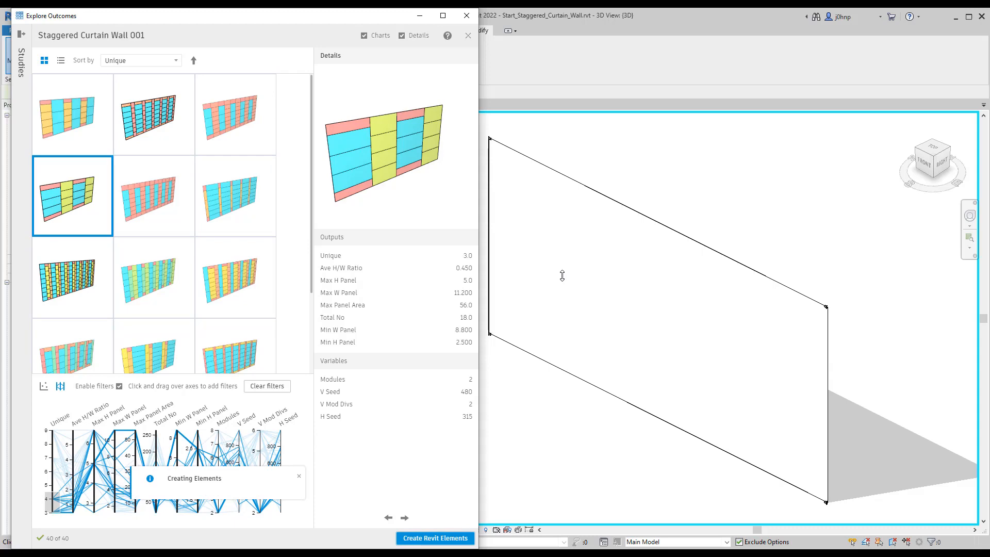
click(491, 344)
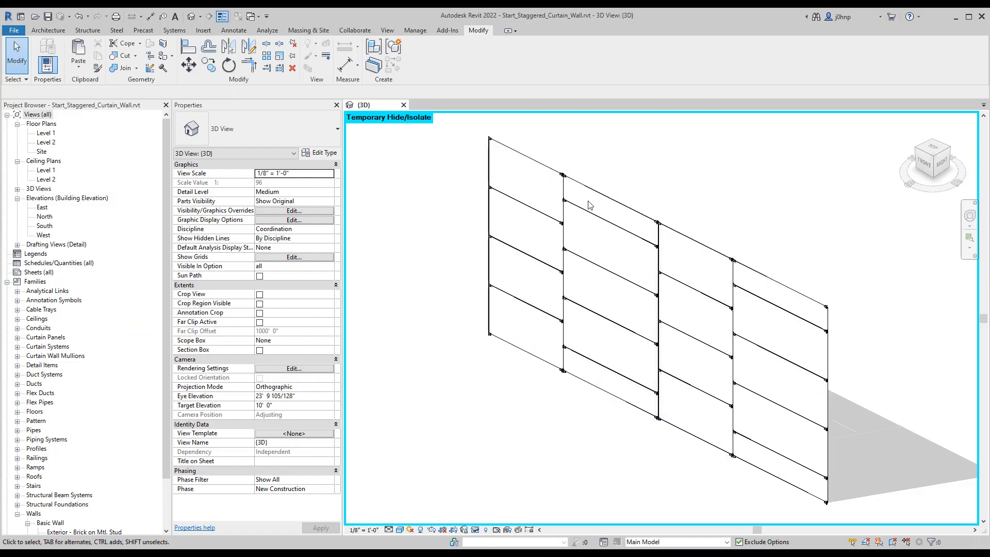
Step: Copy the newly panelled Main Model curtain wall to the clipboard and reset the temporary isolation in the 3D view
click(552, 217)
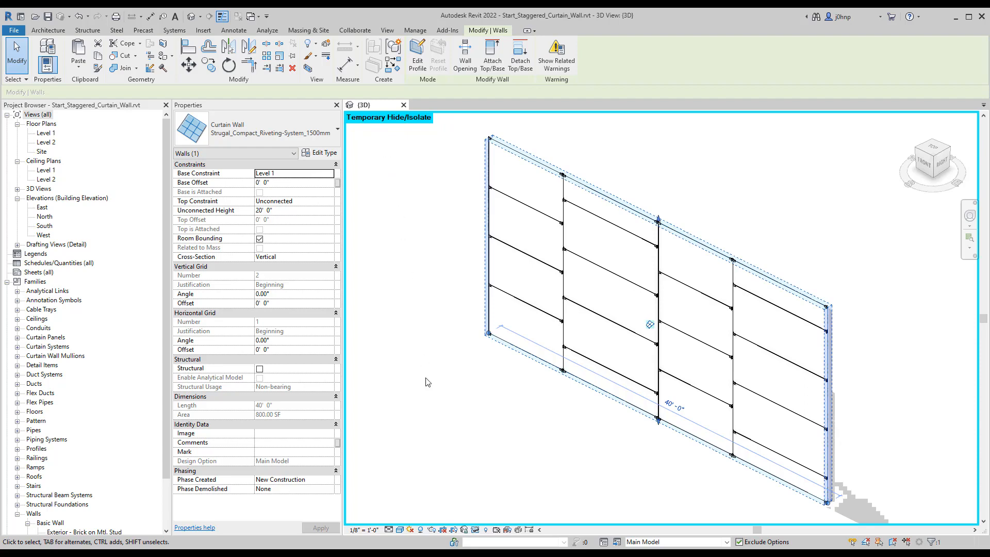
key(h)
key(r)
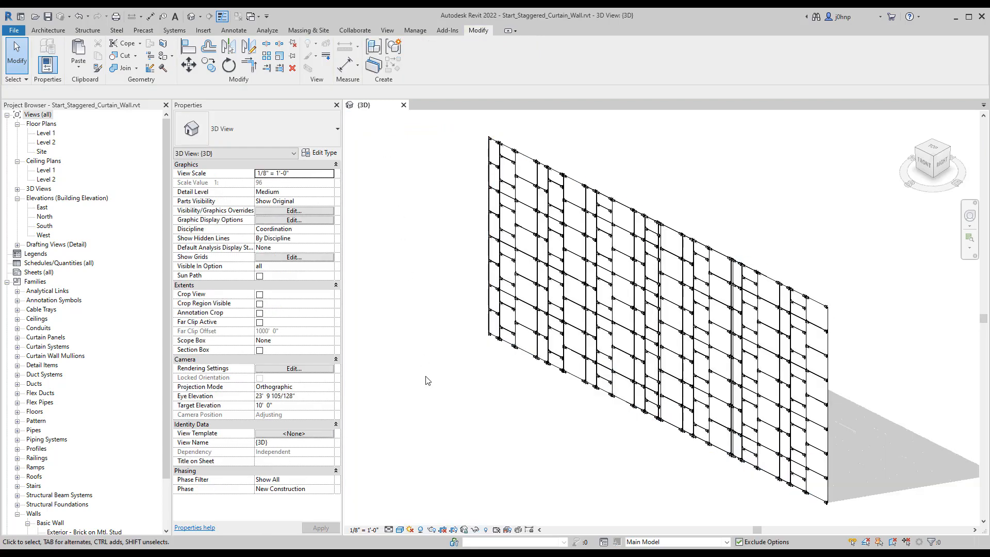
click(473, 530)
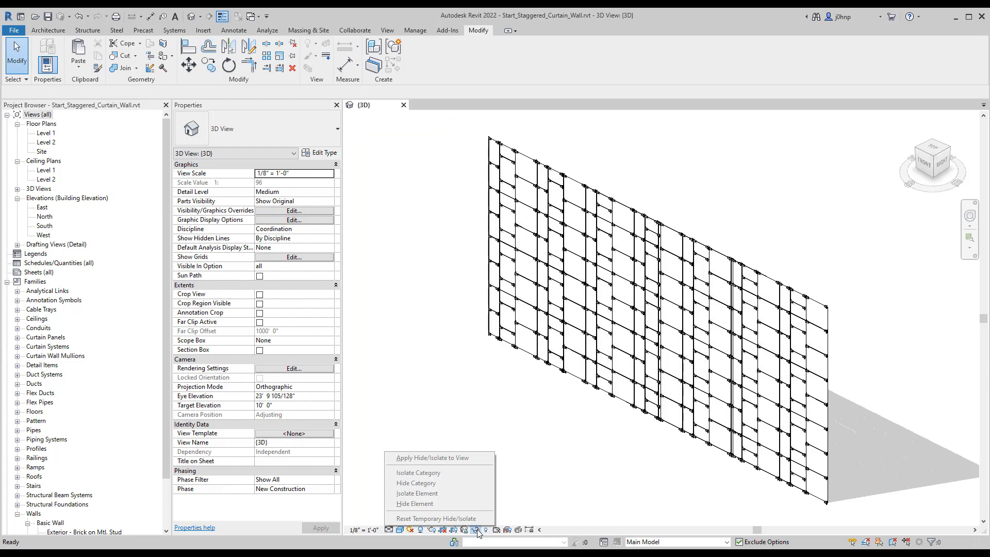
click(460, 440)
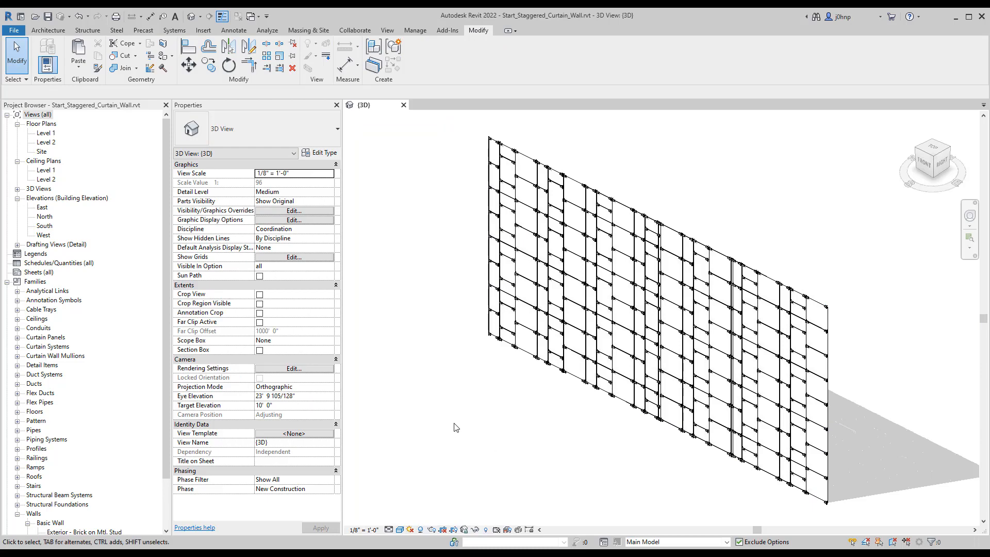
Step: Undo the commands back through the latest Dynamo script run and reset the temporary isolation again
click(88, 18)
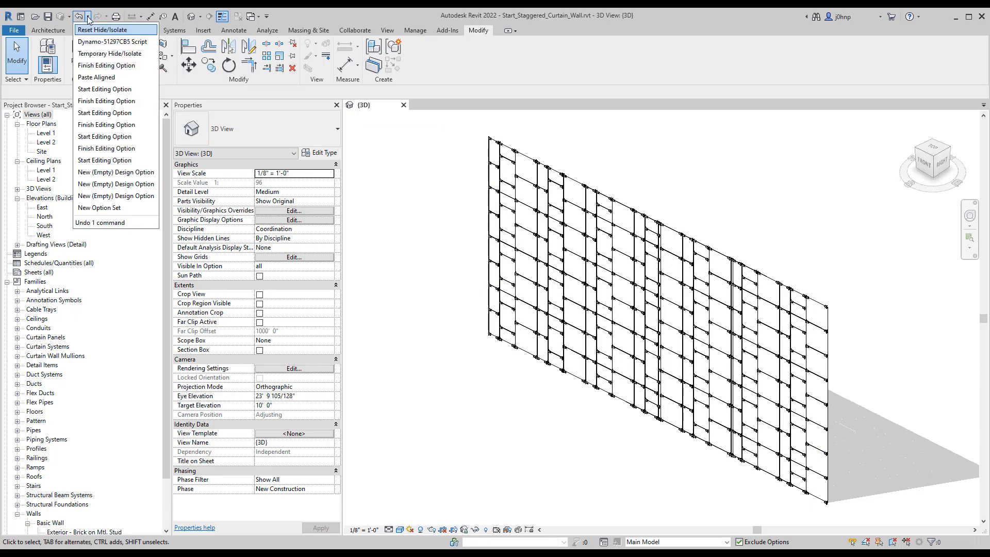
click(97, 45)
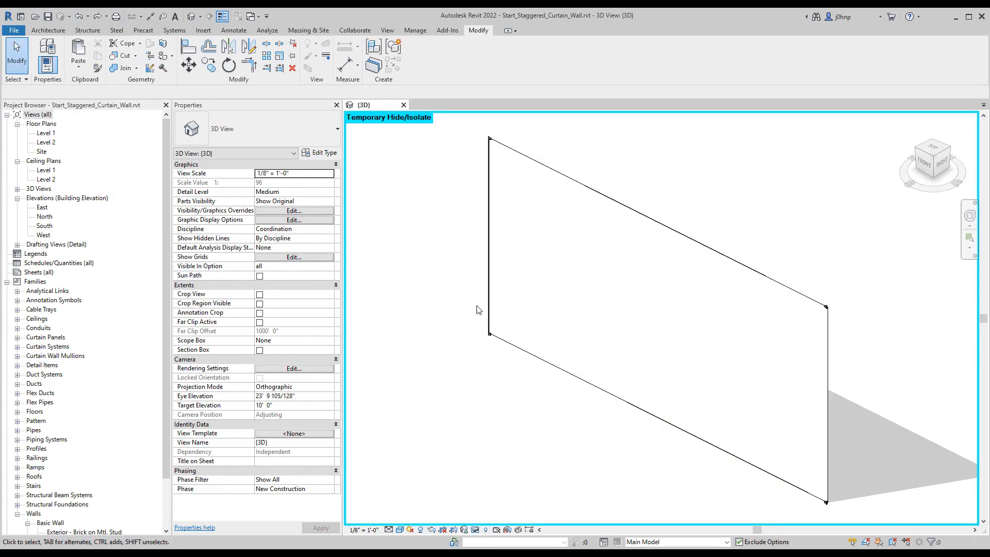
key(h)
key(r)
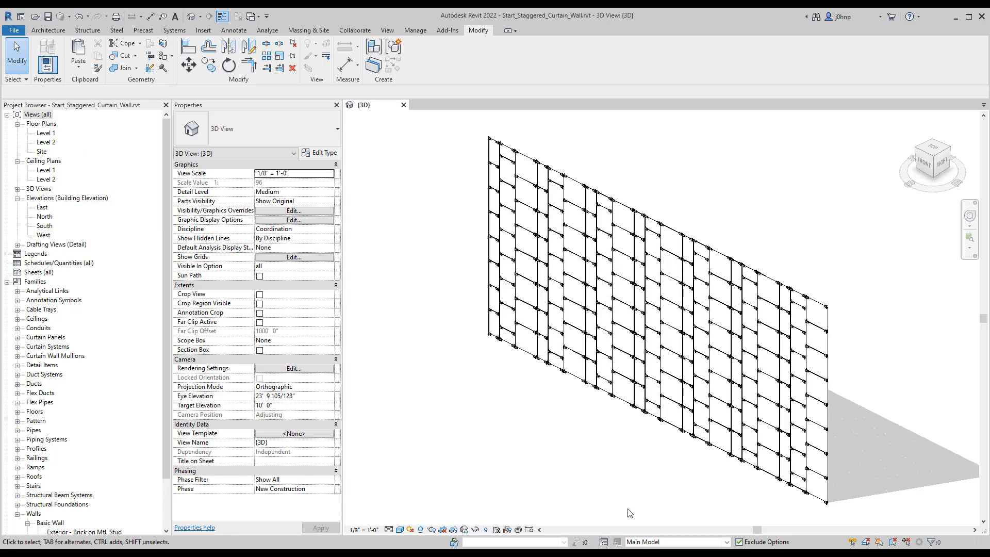
Step: Paste the copied curtain wall into design option Option 2, aligned to the same place, and switch the active option to Option 1
click(654, 542)
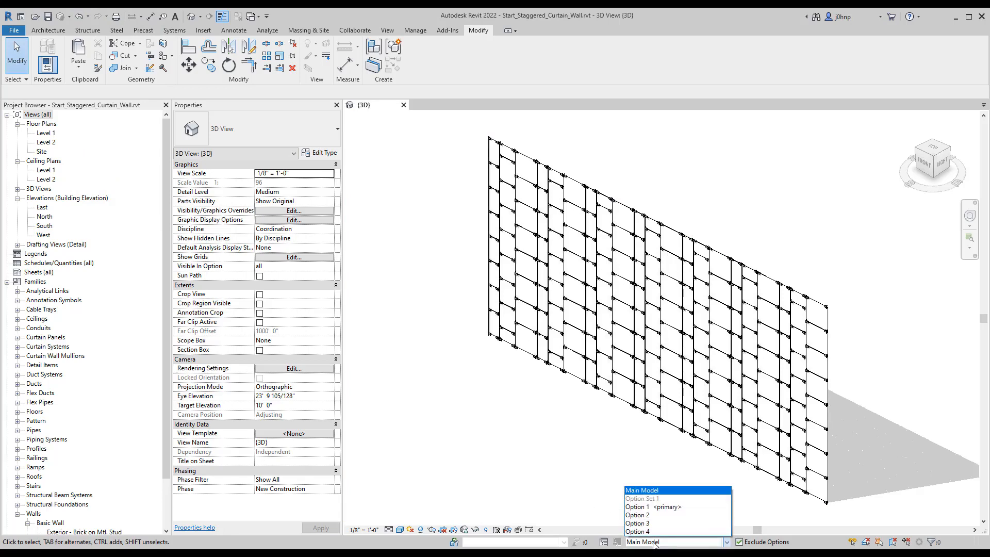
click(639, 515)
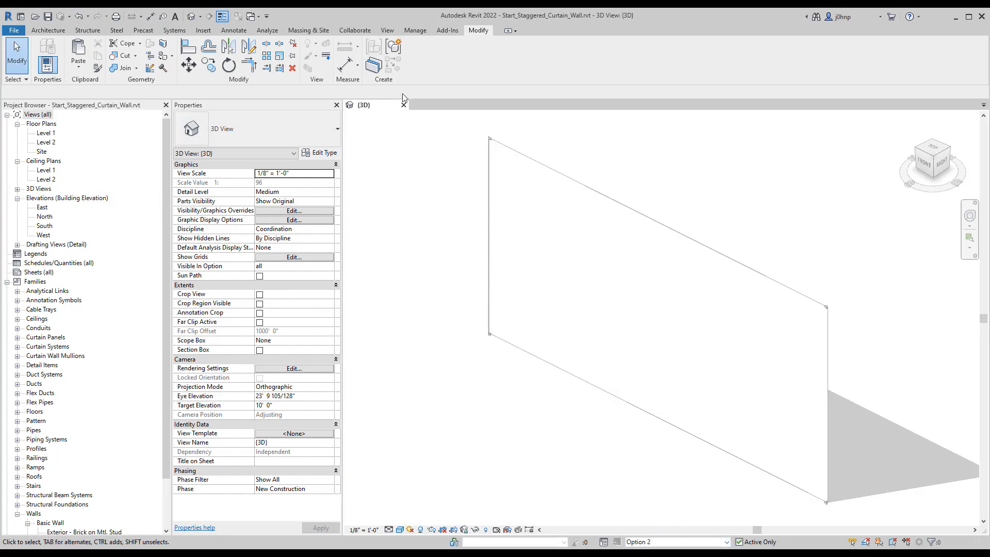
click(74, 73)
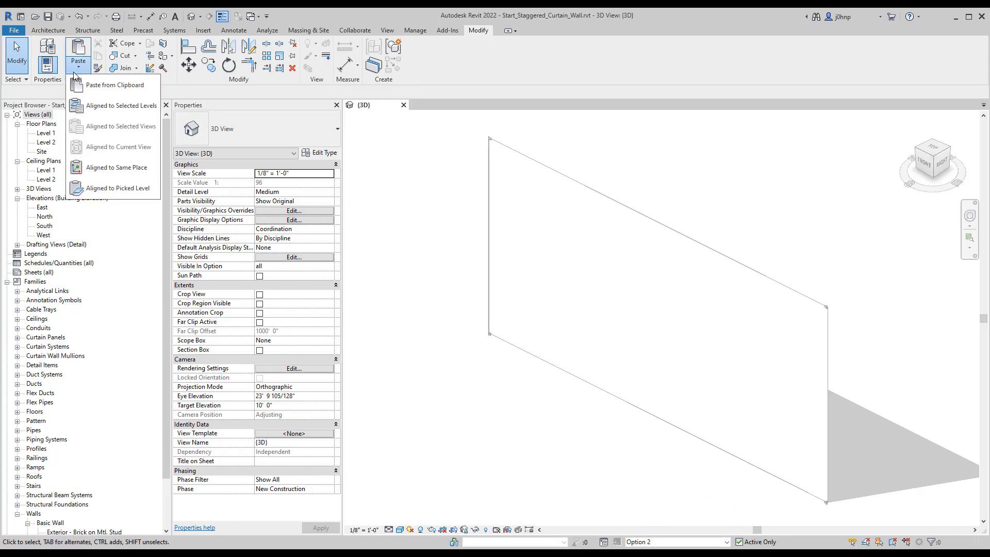
click(111, 167)
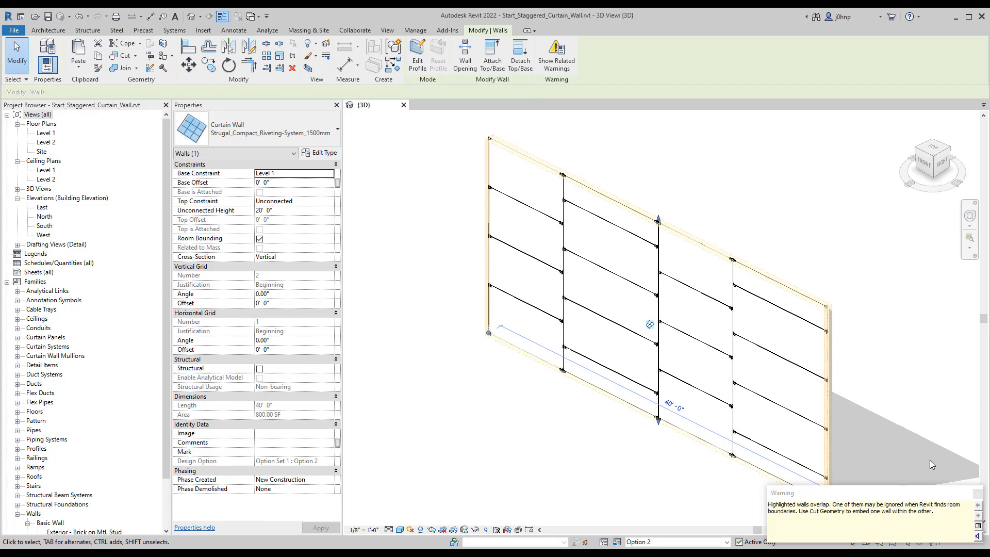
click(943, 477)
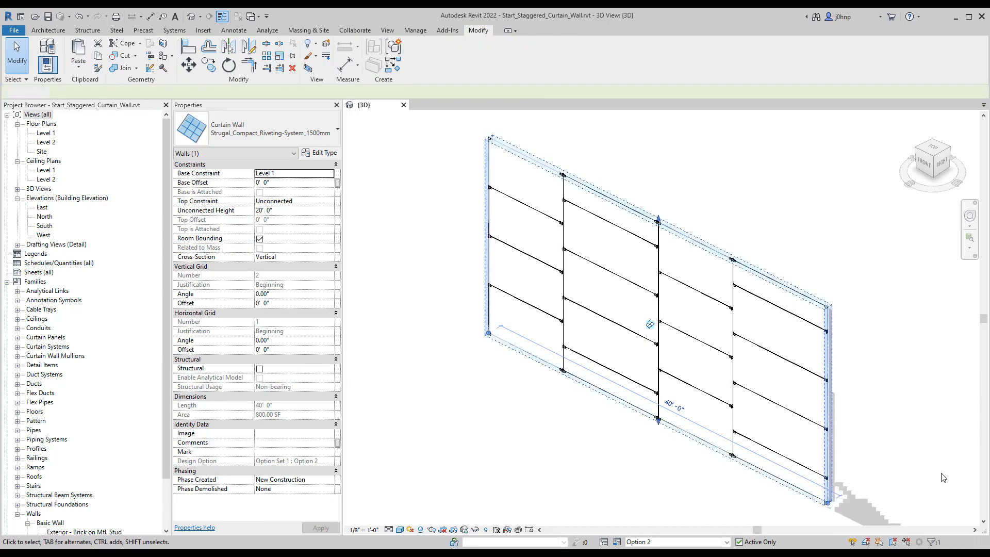
click(643, 543)
click(654, 511)
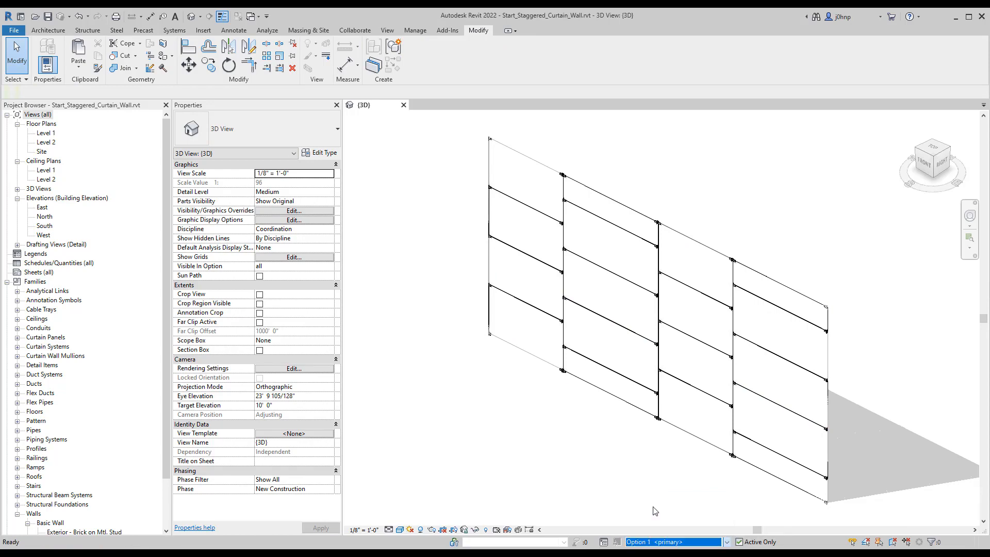
Step: Check Option 2, set the active design option to Main Model, and temporarily isolate its curtain wall in the 3D view
click(683, 543)
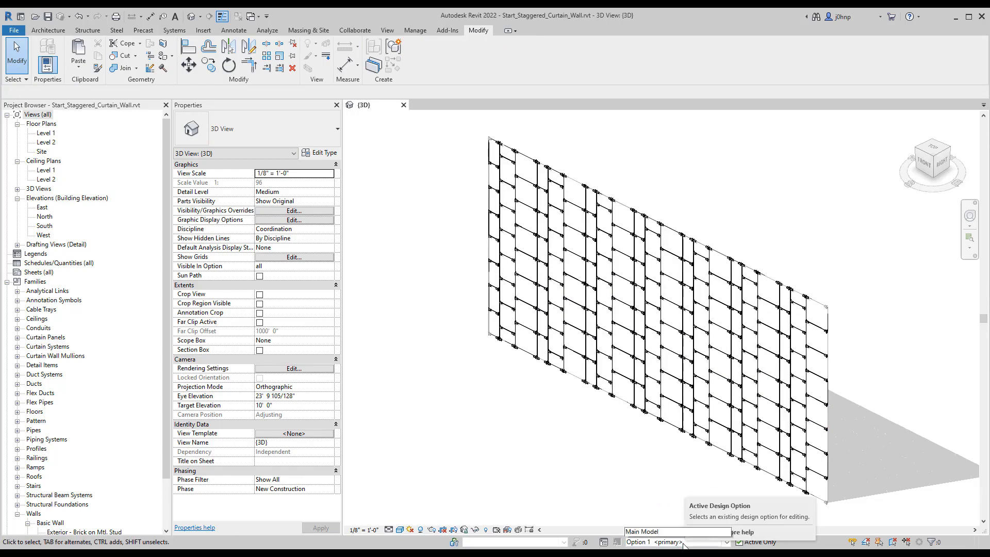
click(651, 515)
click(678, 542)
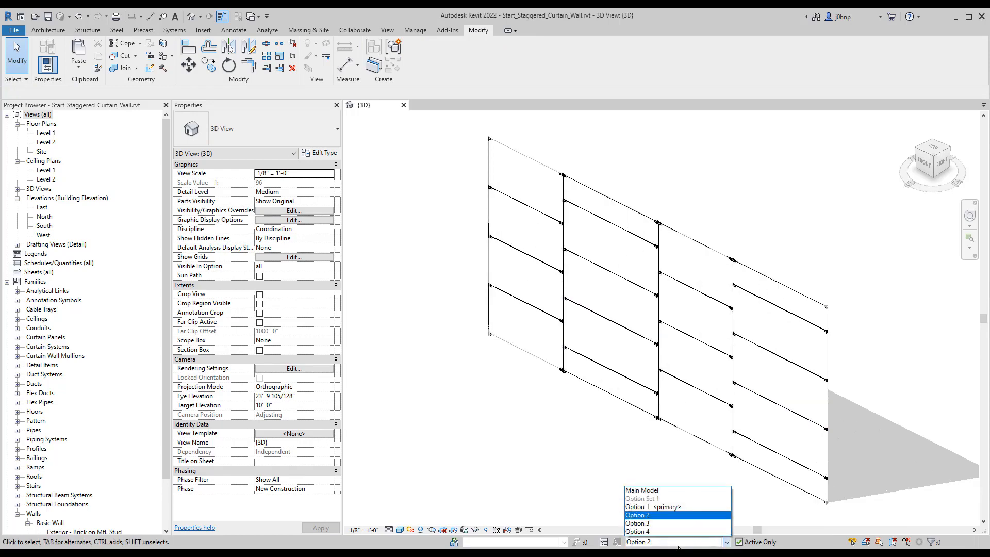
click(643, 490)
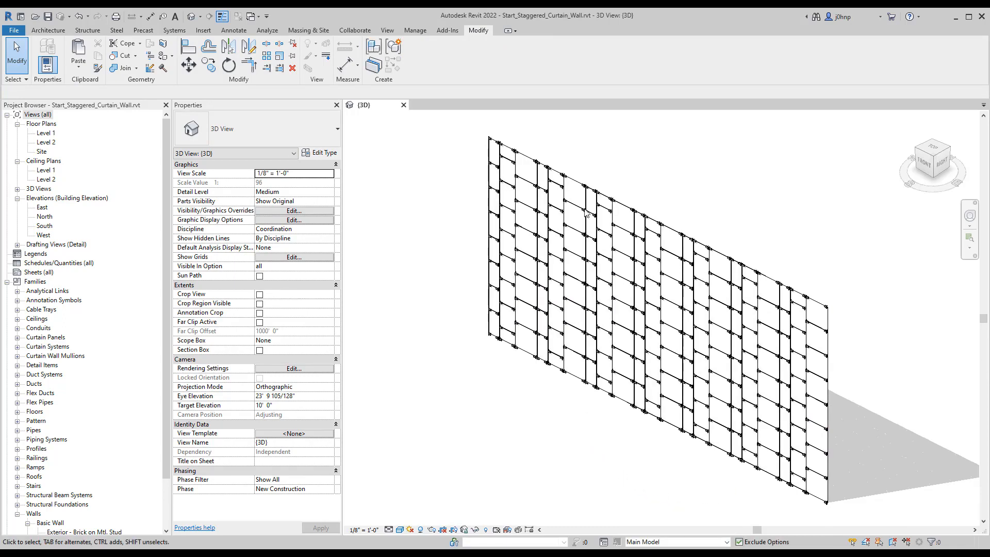
click(631, 325)
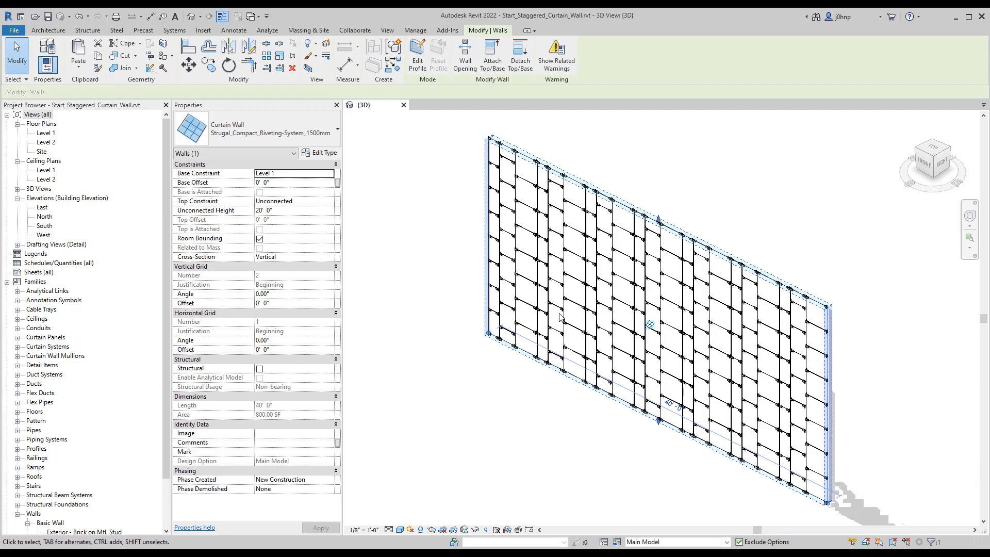
key(h)
key(i)
click(479, 286)
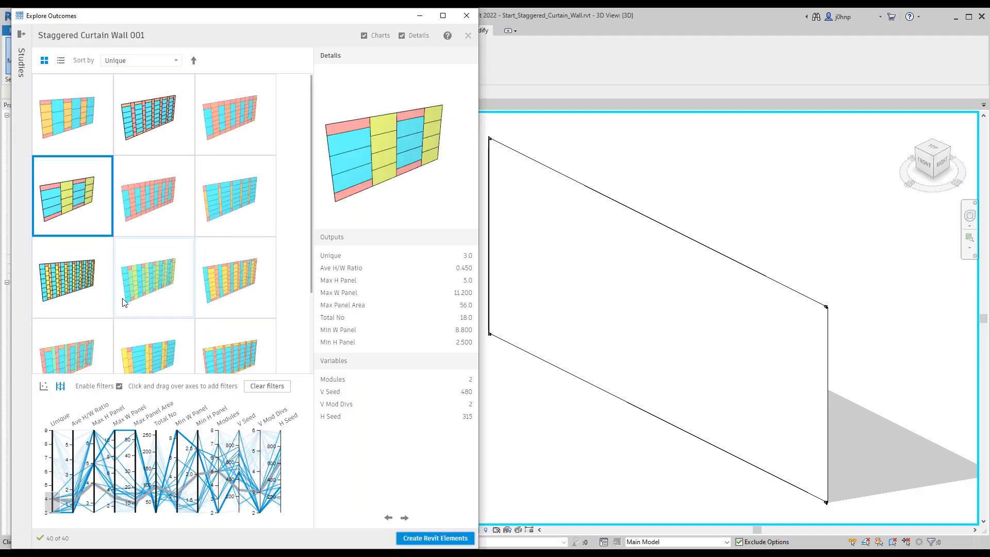
Step: Create Revit elements from the outcome with 3 modules and V Seed 582, and copy the resulting curtain wall to the clipboard
click(84, 130)
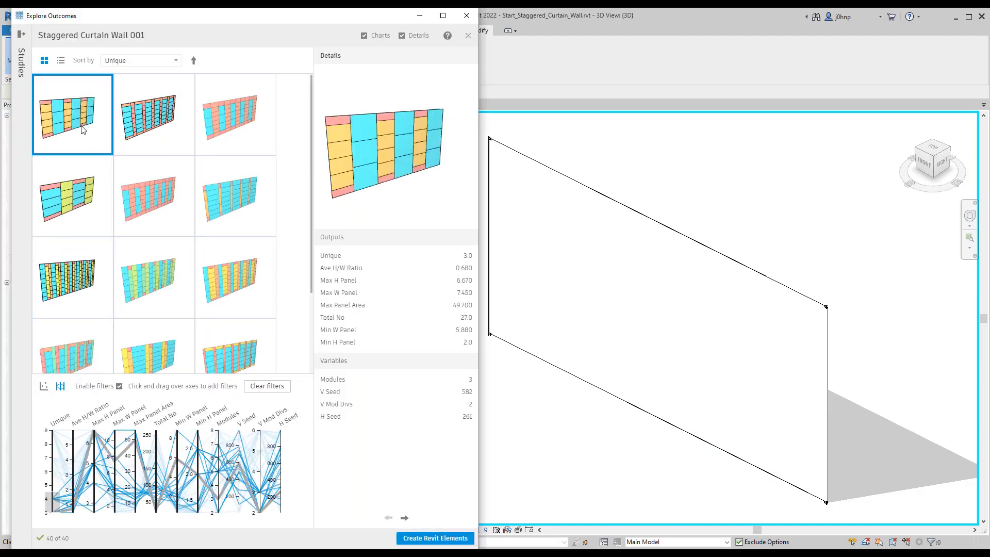
click(421, 540)
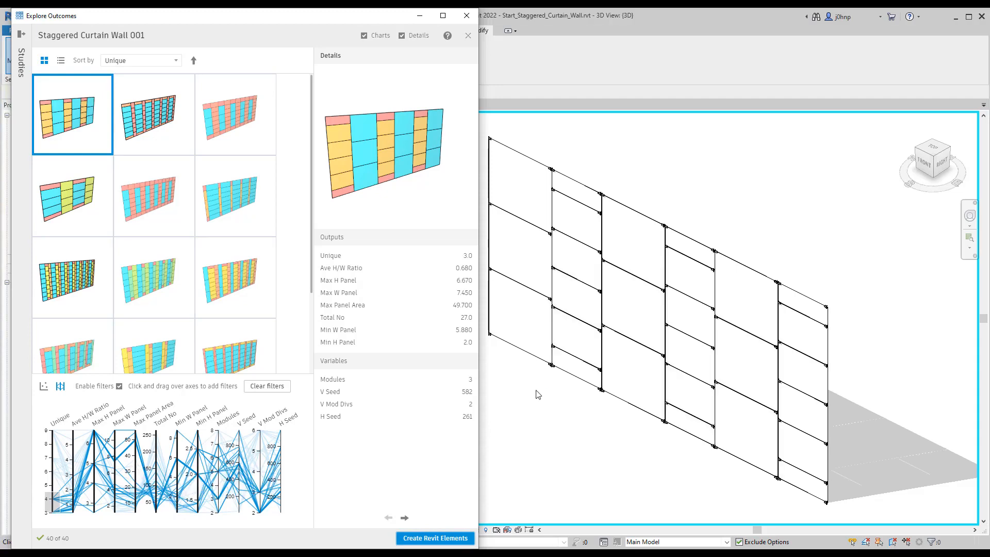
click(535, 393)
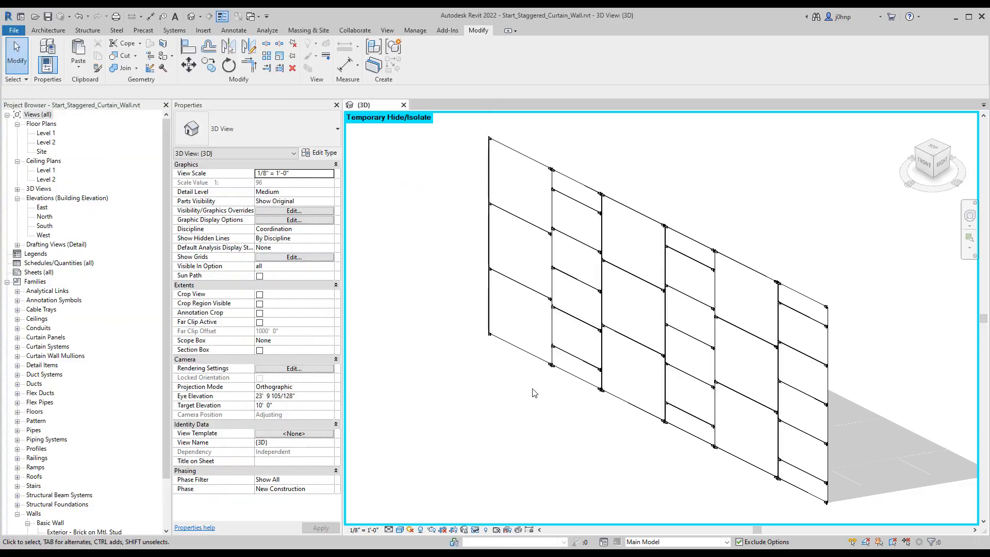
click(614, 213)
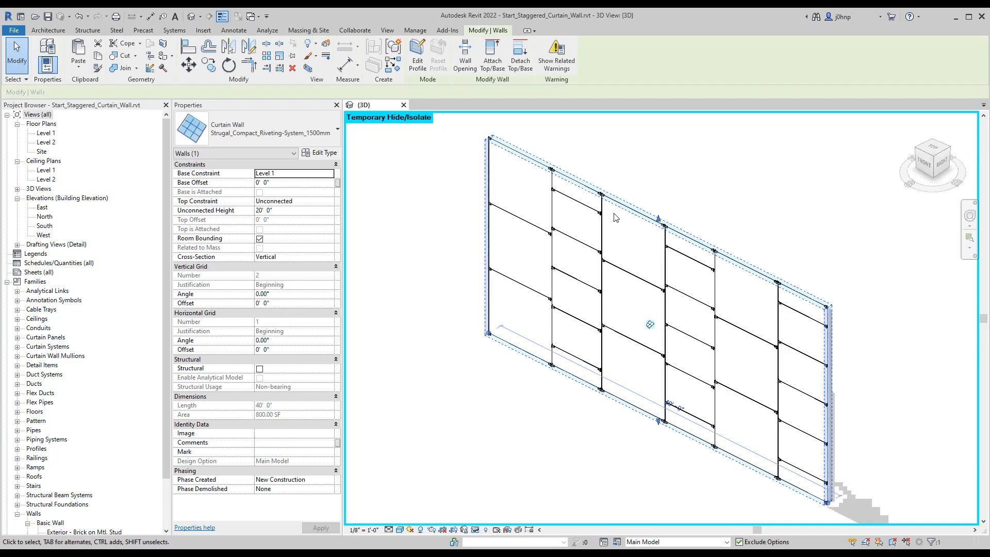
Step: Undo the latest Dynamo script run and reset the temporary isolation in the 3D view
click(88, 16)
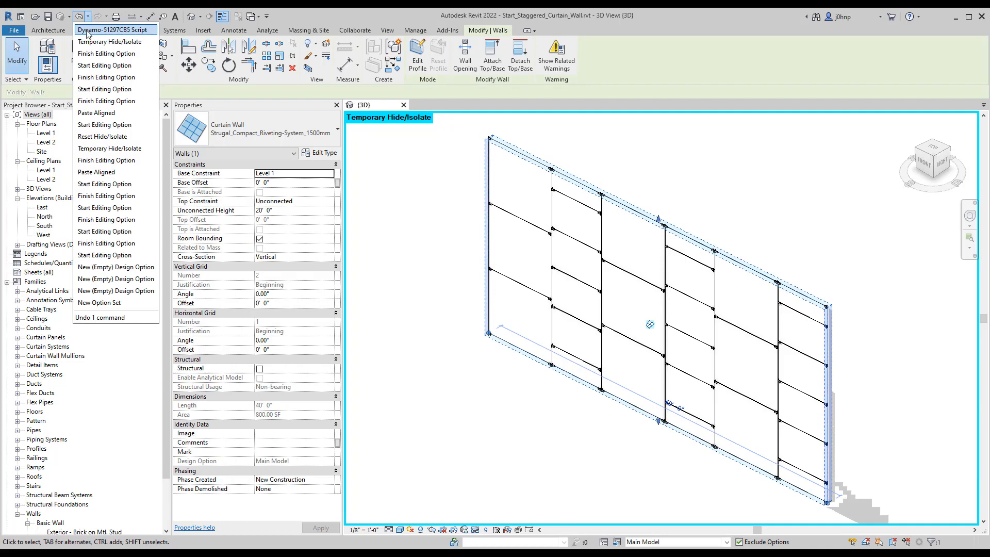
click(87, 31)
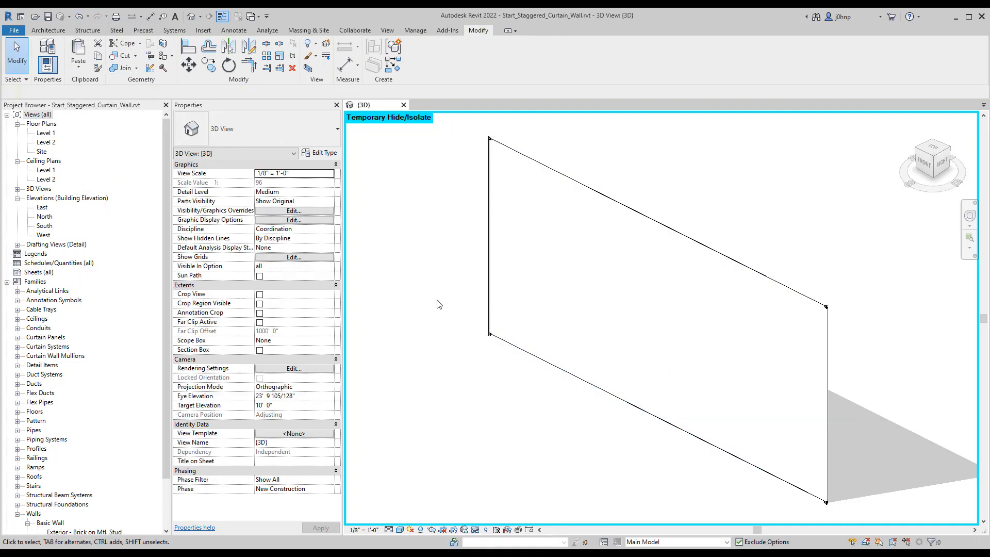
key(ctrl+y)
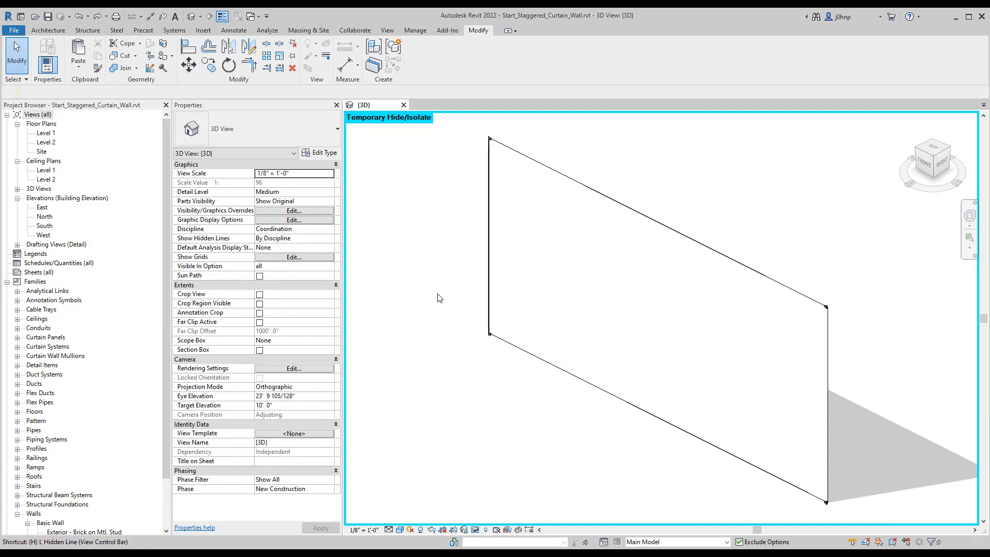
Step: Make Option 3 the active design option and paste the copied curtain wall aligned to the same place
click(675, 541)
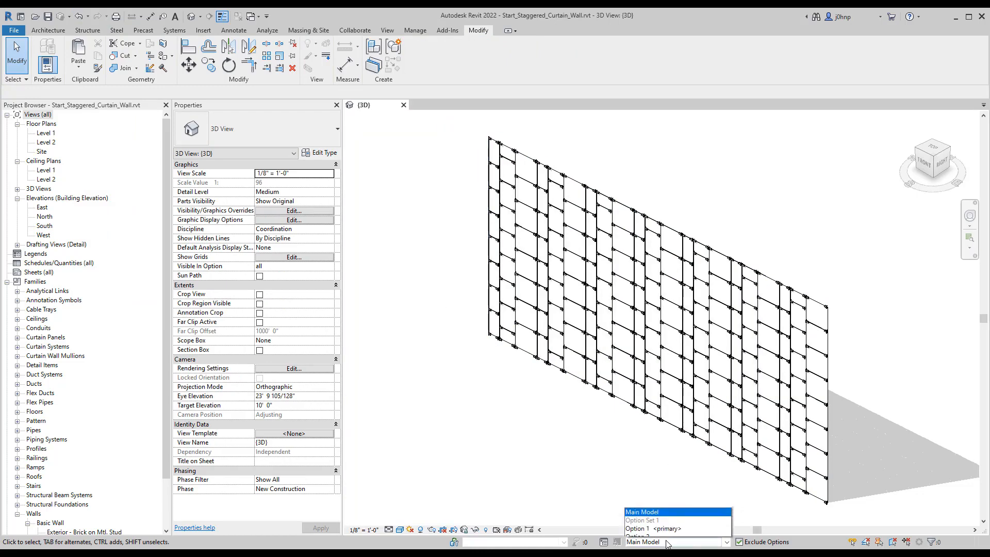
click(659, 528)
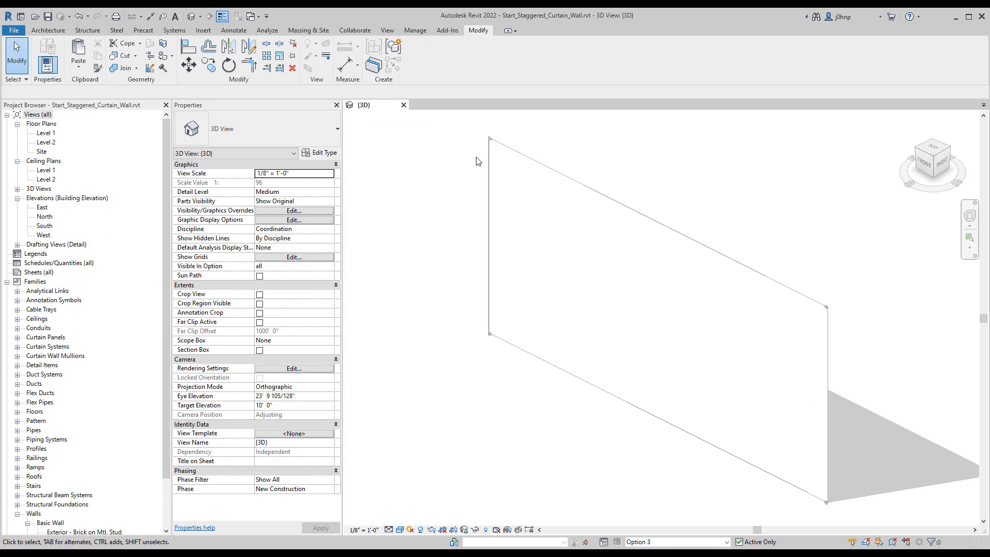
click(75, 70)
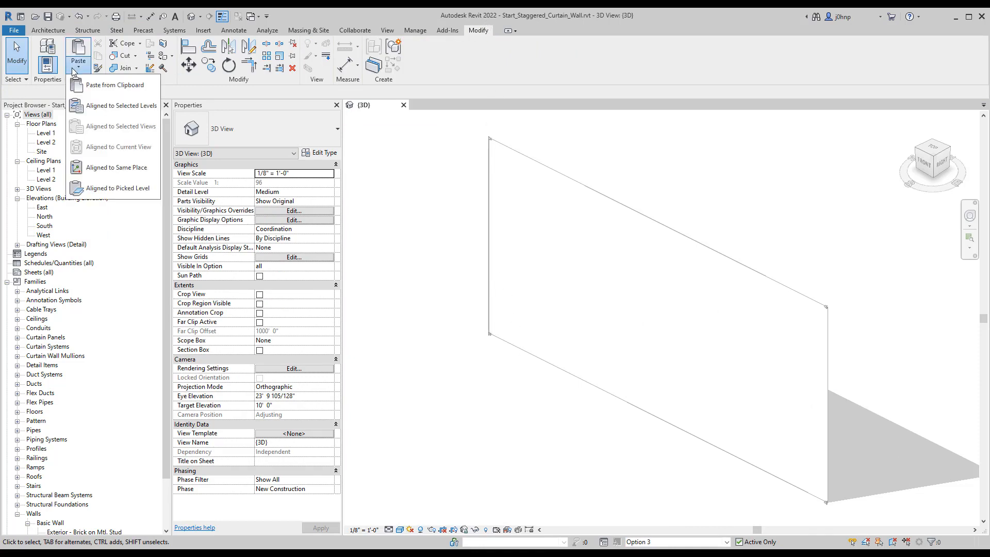
click(117, 167)
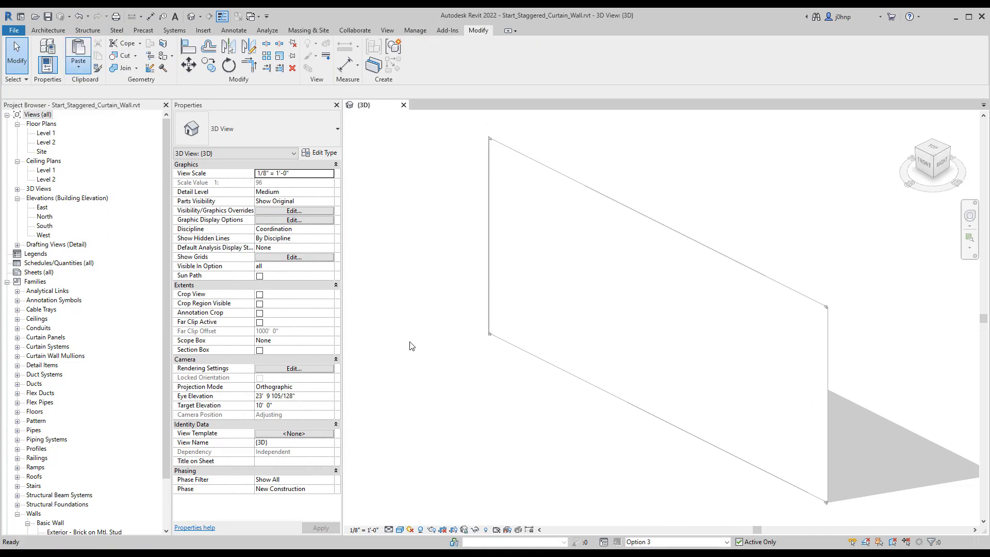
click(440, 365)
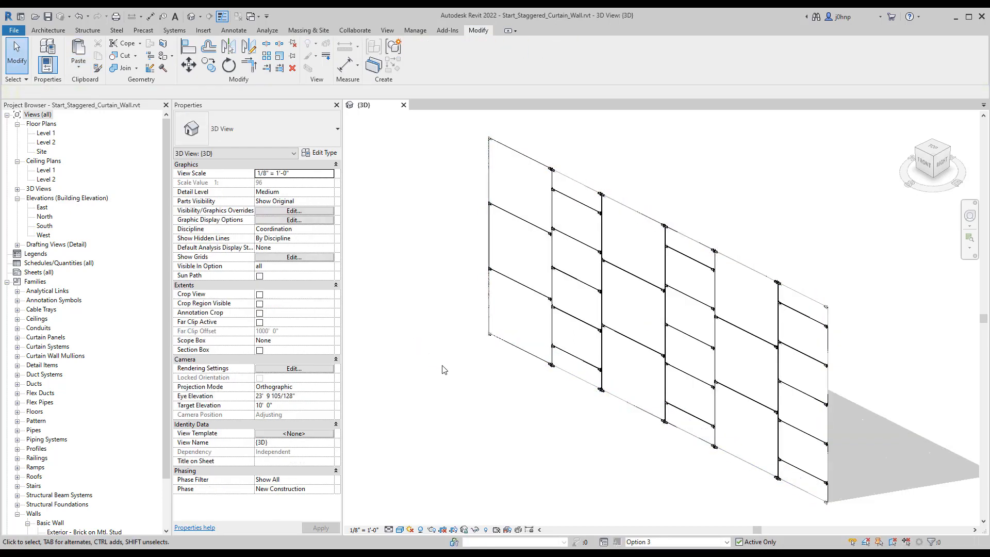
Step: Finish editing Option 3 and delete the unused design option Option 4 from Option Set 1
click(603, 542)
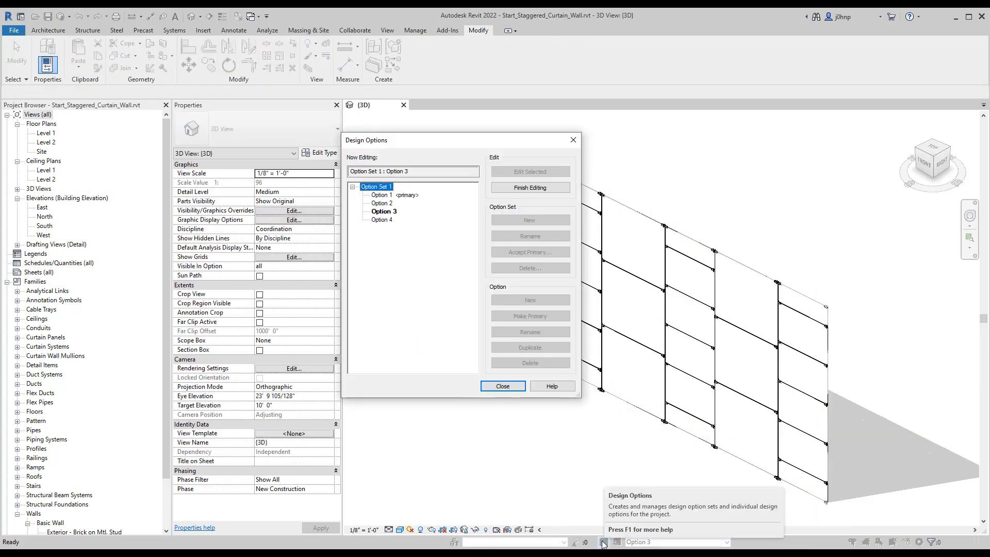
click(382, 220)
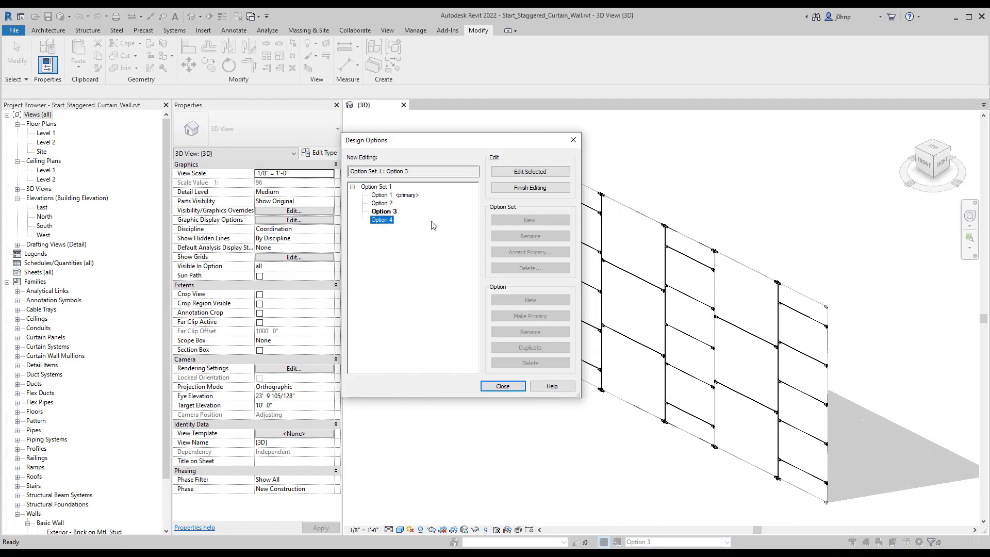
click(544, 189)
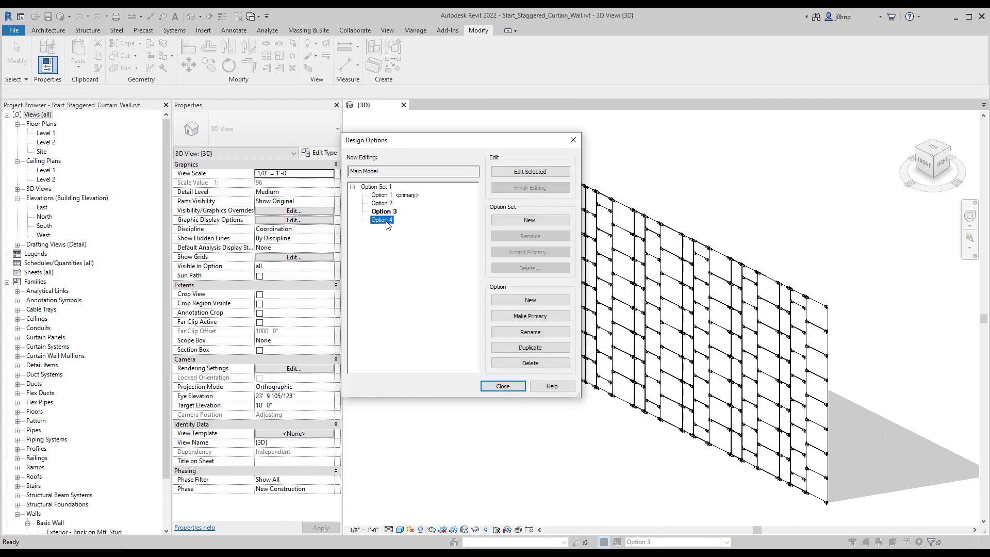
click(530, 363)
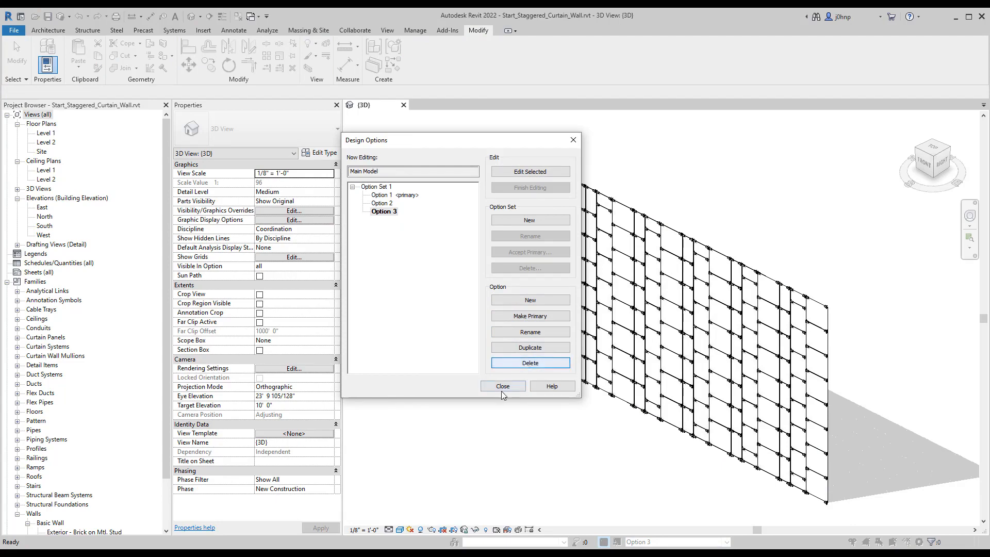
click(502, 386)
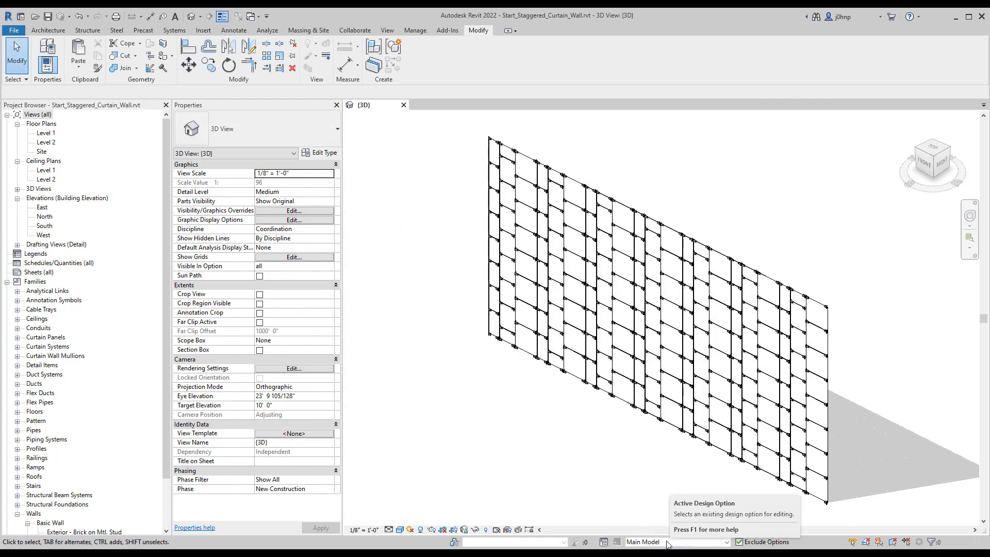
Step: Review the stored wall patterns by activating Option 1, Option 2 and Option 3 in turn, and return to Main Model
click(573, 182)
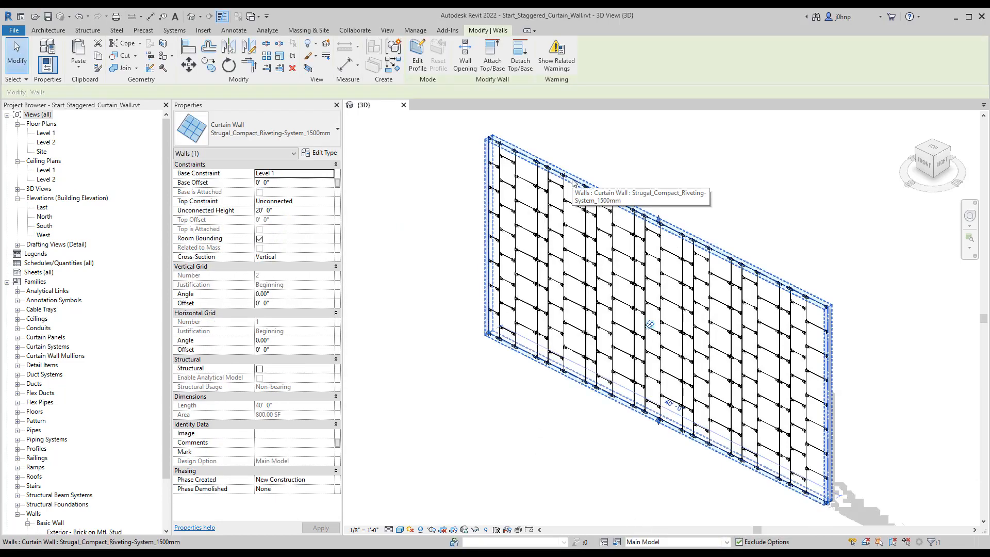
key(Escape)
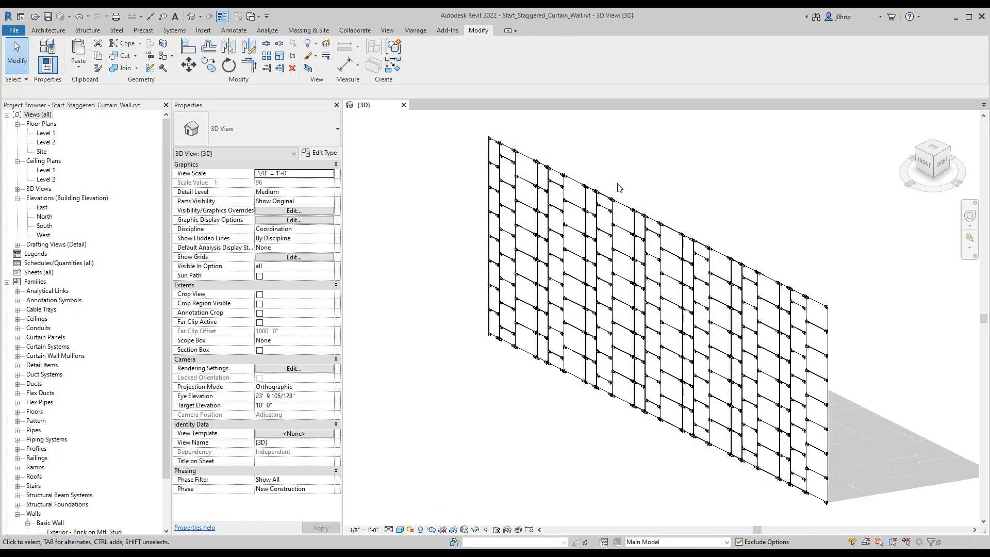
click(664, 541)
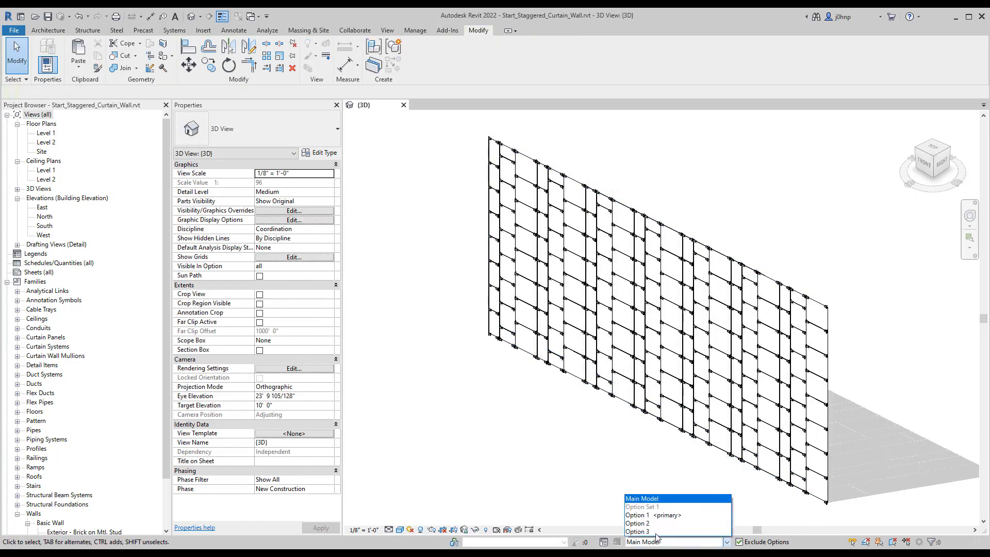
click(652, 513)
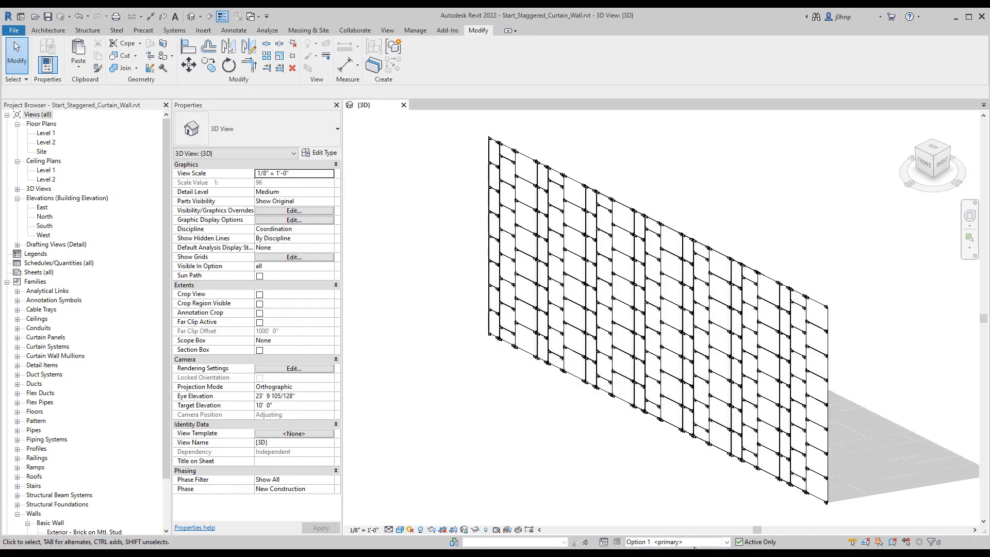
click(665, 542)
click(664, 526)
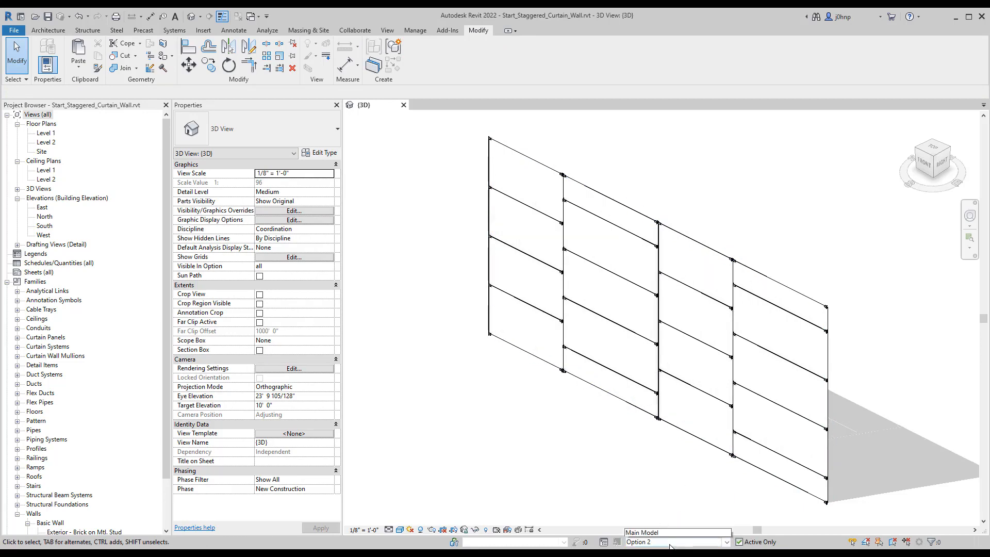
click(664, 542)
click(659, 534)
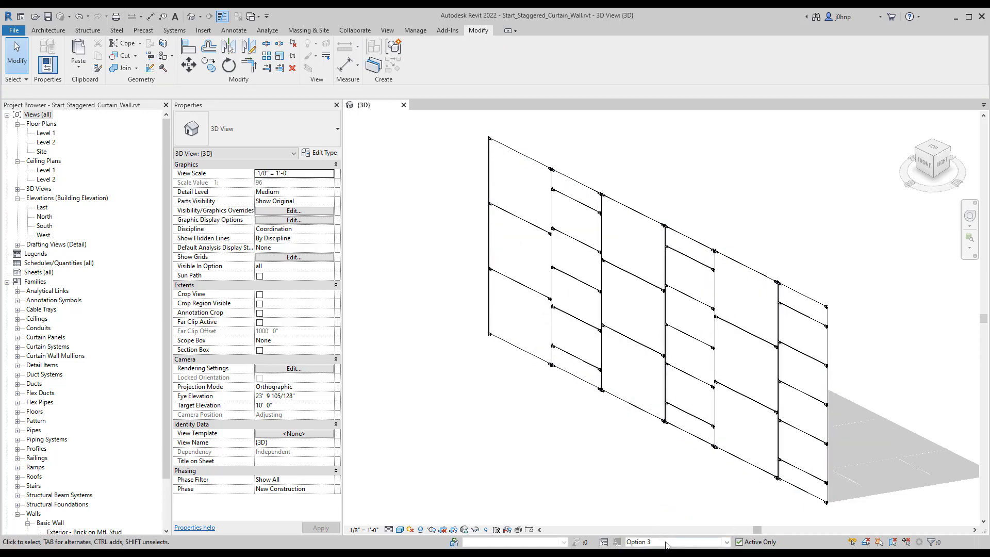
click(664, 541)
click(645, 499)
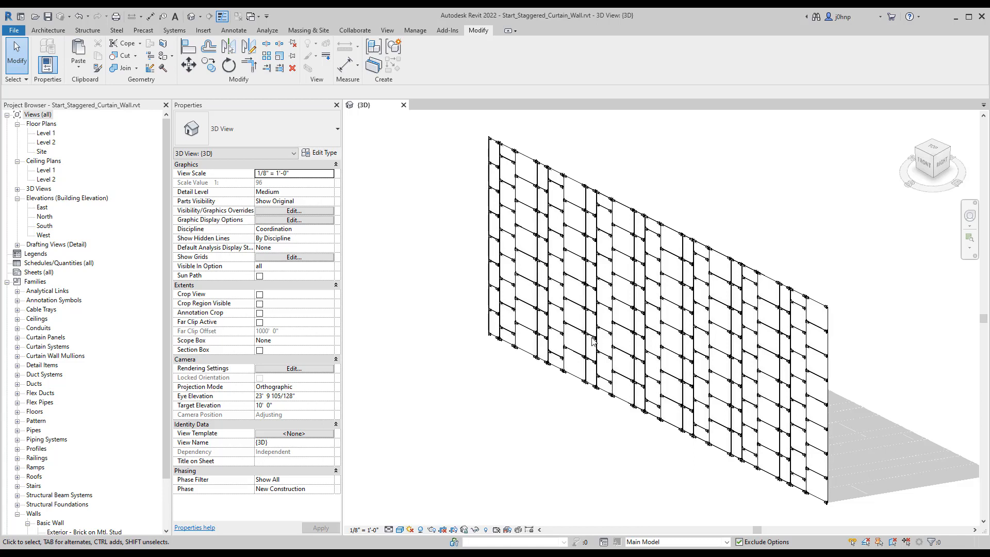
Step: Compare the three panel patterns again by cycling the active option from Option 1 to Option 3, ending on Option 1
click(650, 541)
click(655, 516)
click(659, 541)
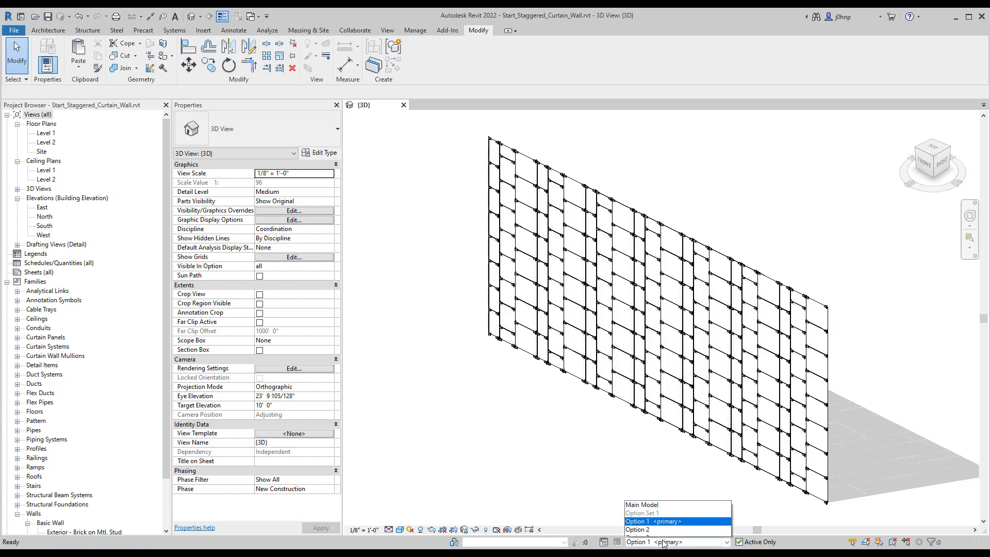
click(661, 524)
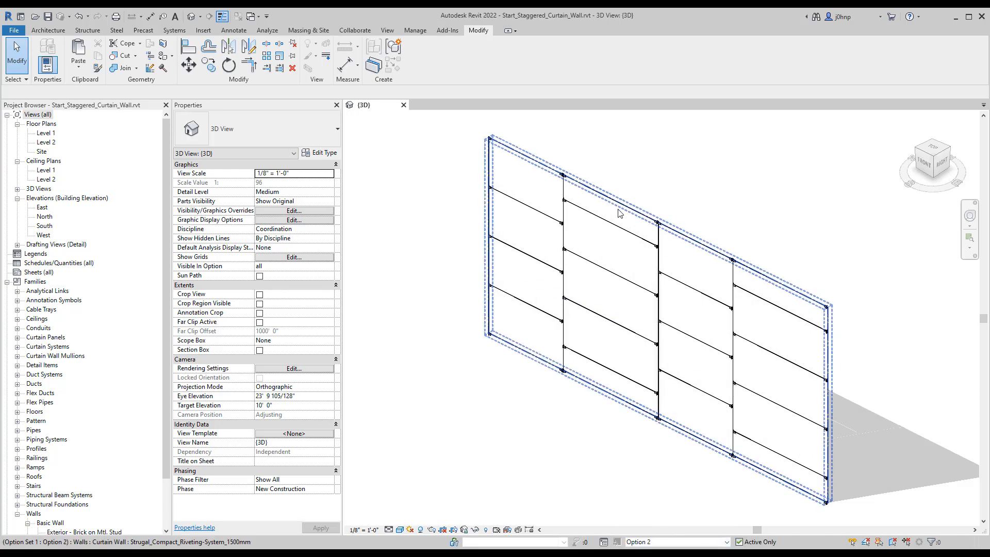
click(713, 541)
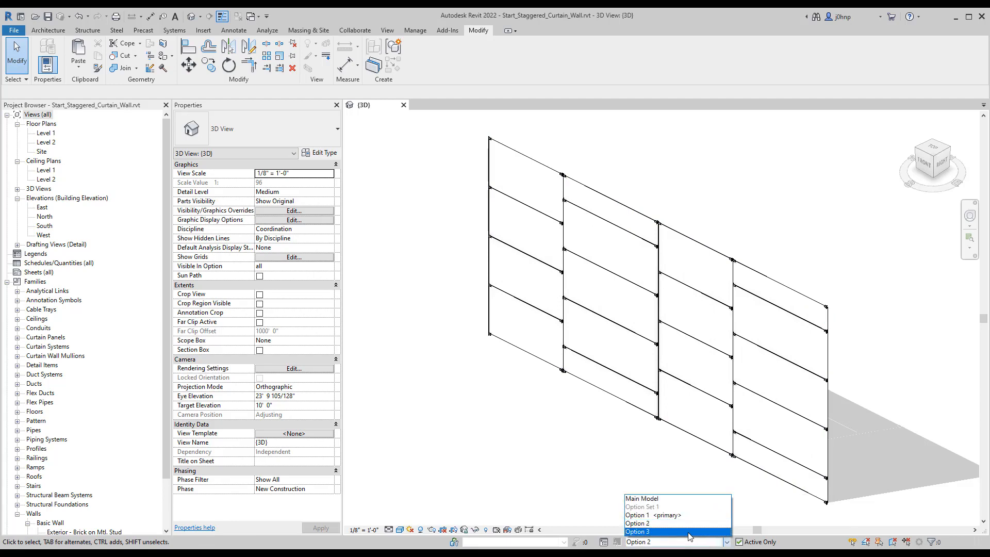
click(689, 533)
click(670, 542)
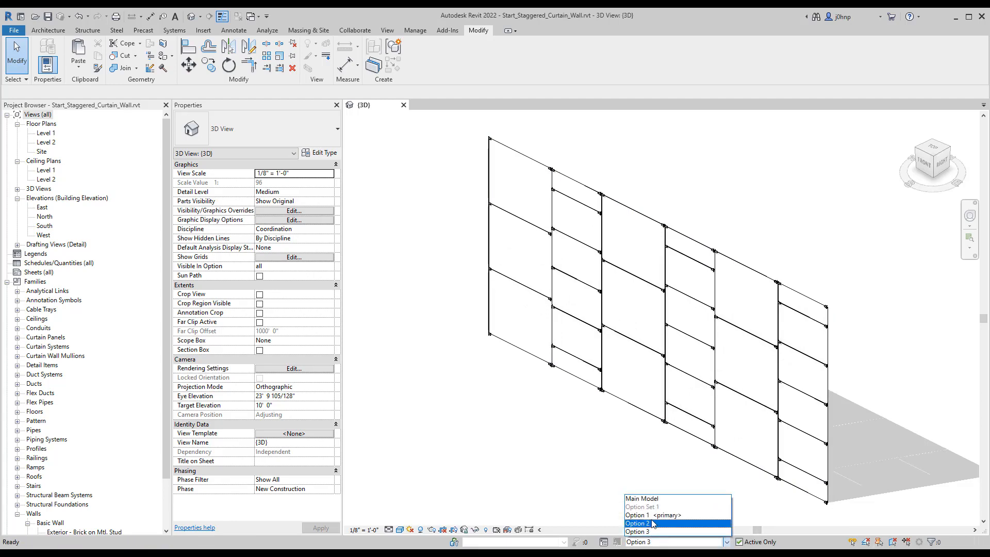
click(651, 515)
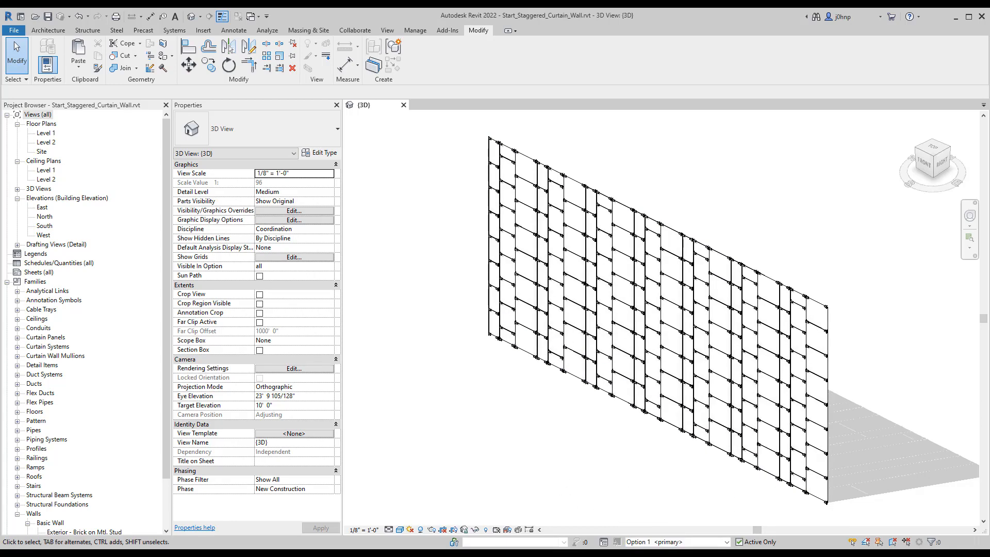
Step: Switch to Explore Outcomes, maximize it to examine the Staggered Curtain Wall 001 study in the studies list, and return to the Revit model
key(alt+Tab)
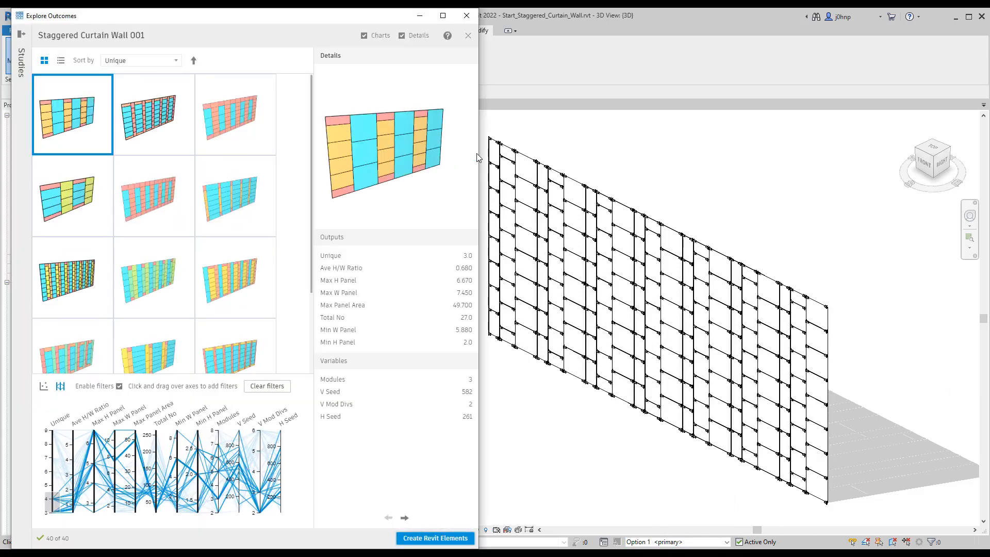
drag(393, 17, 407, 29)
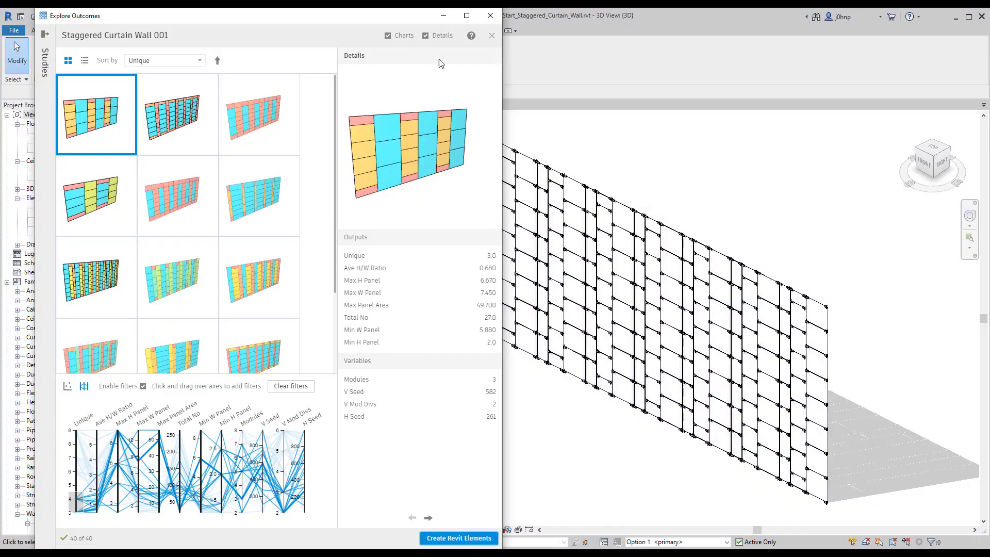
click(466, 16)
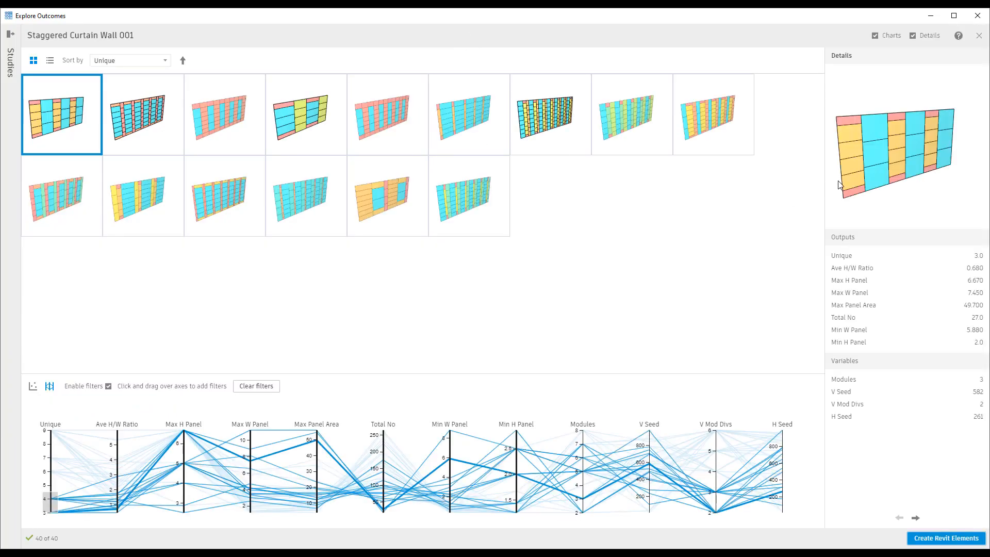
click(10, 36)
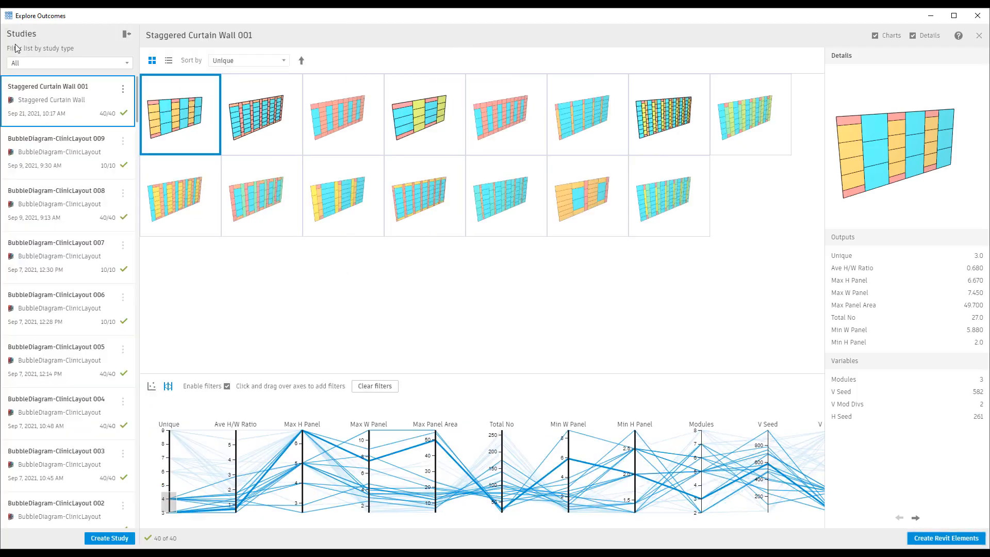
click(123, 92)
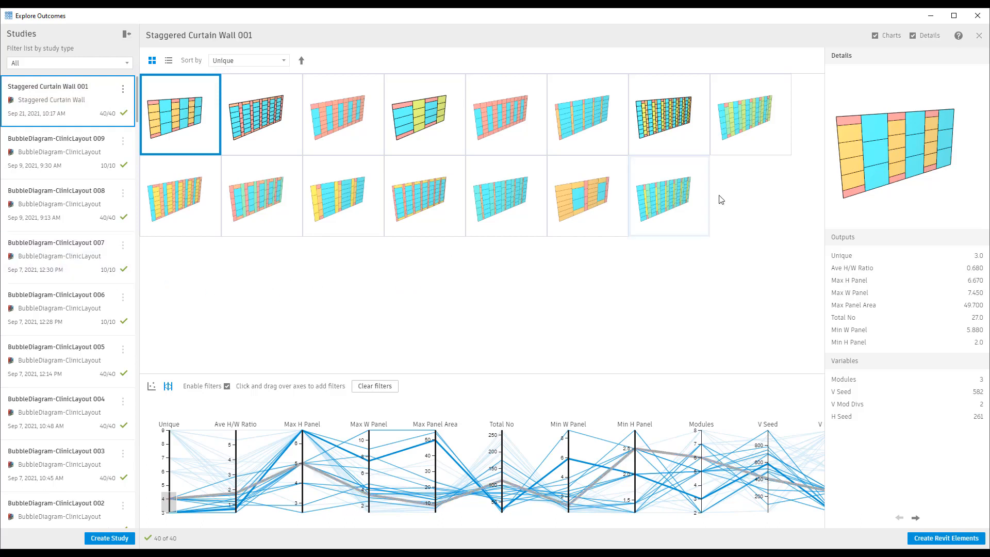
click(929, 19)
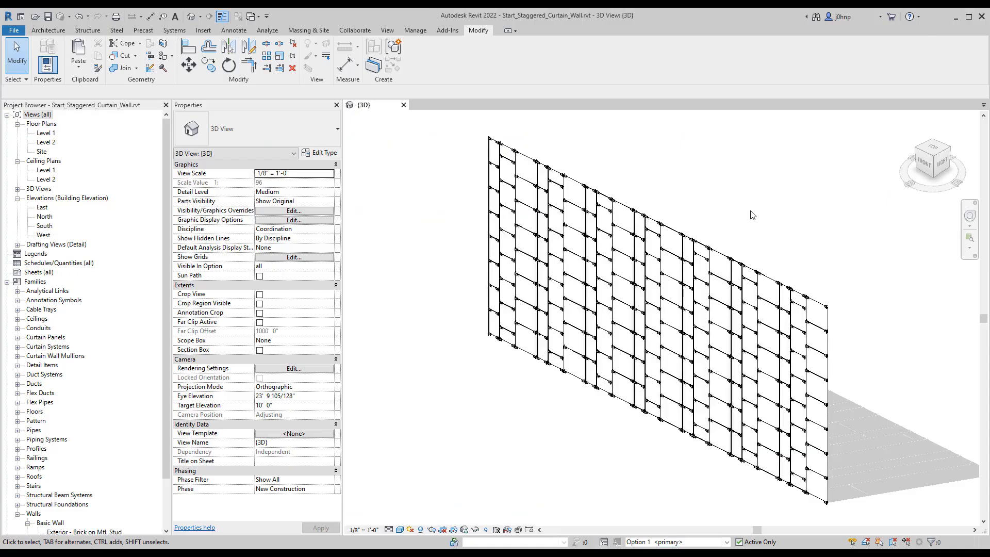